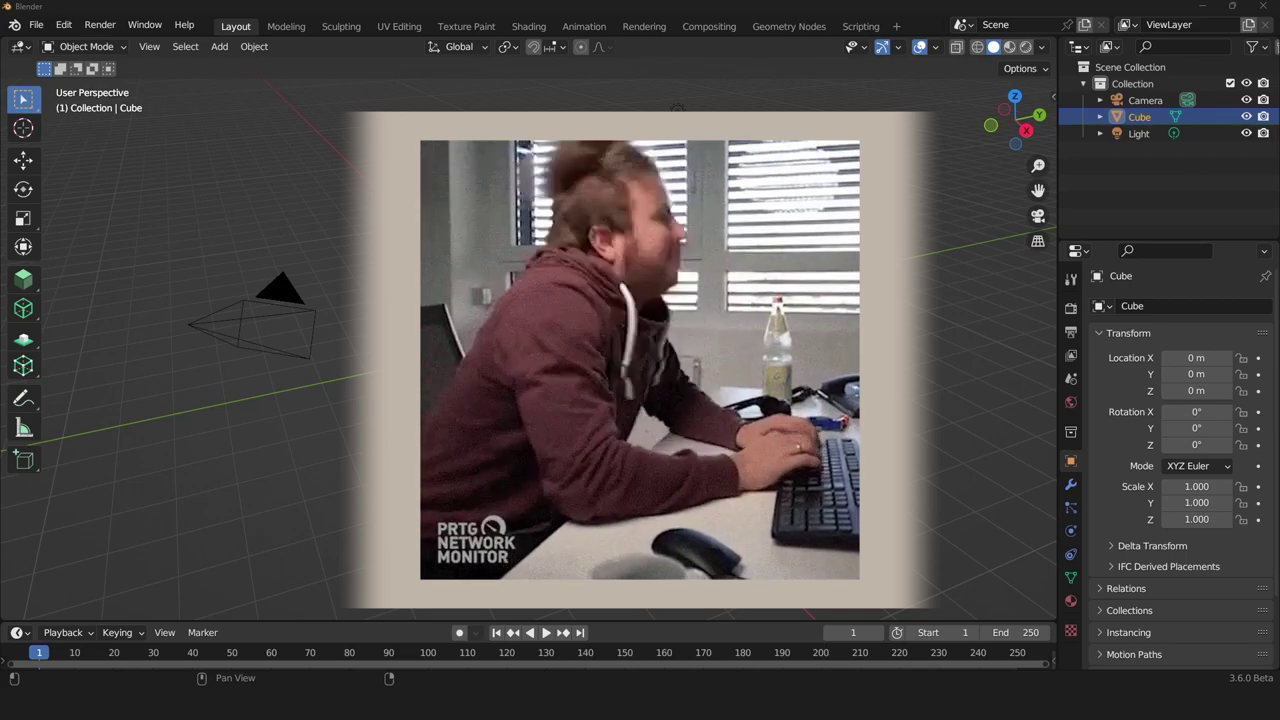
Step: Dismiss the startup splash to reveal the default cube, camera and light scene
left_click(340, 168)
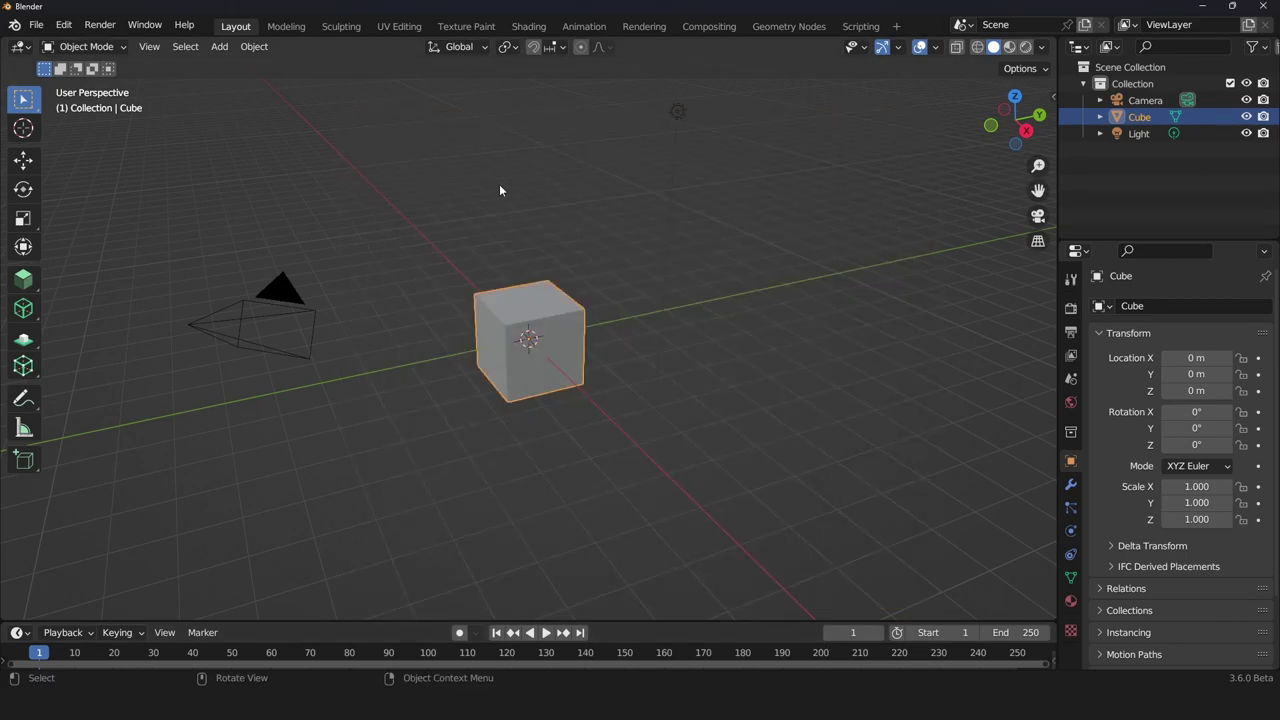
Step: Disable the BlenderBIM add-on in Preferences and restart Blender without it
left_click(63, 25)
left_click(97, 260)
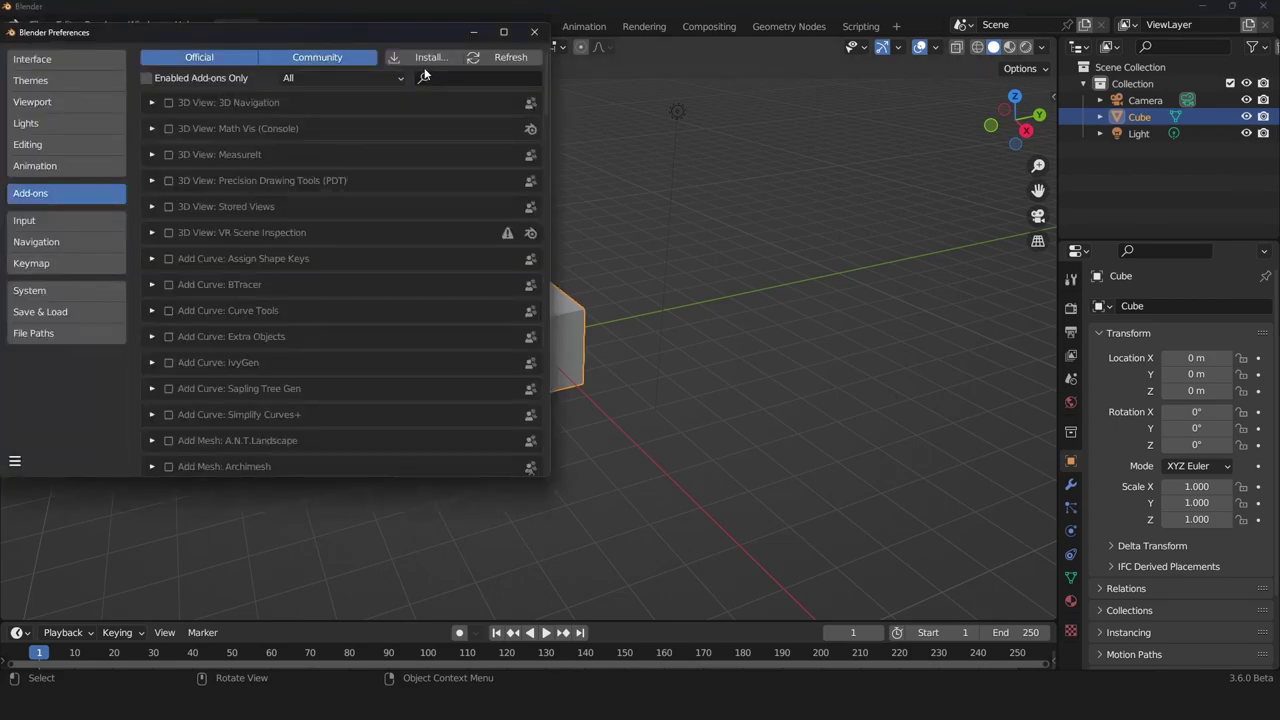
left_click(457, 80)
type("blenderbim")
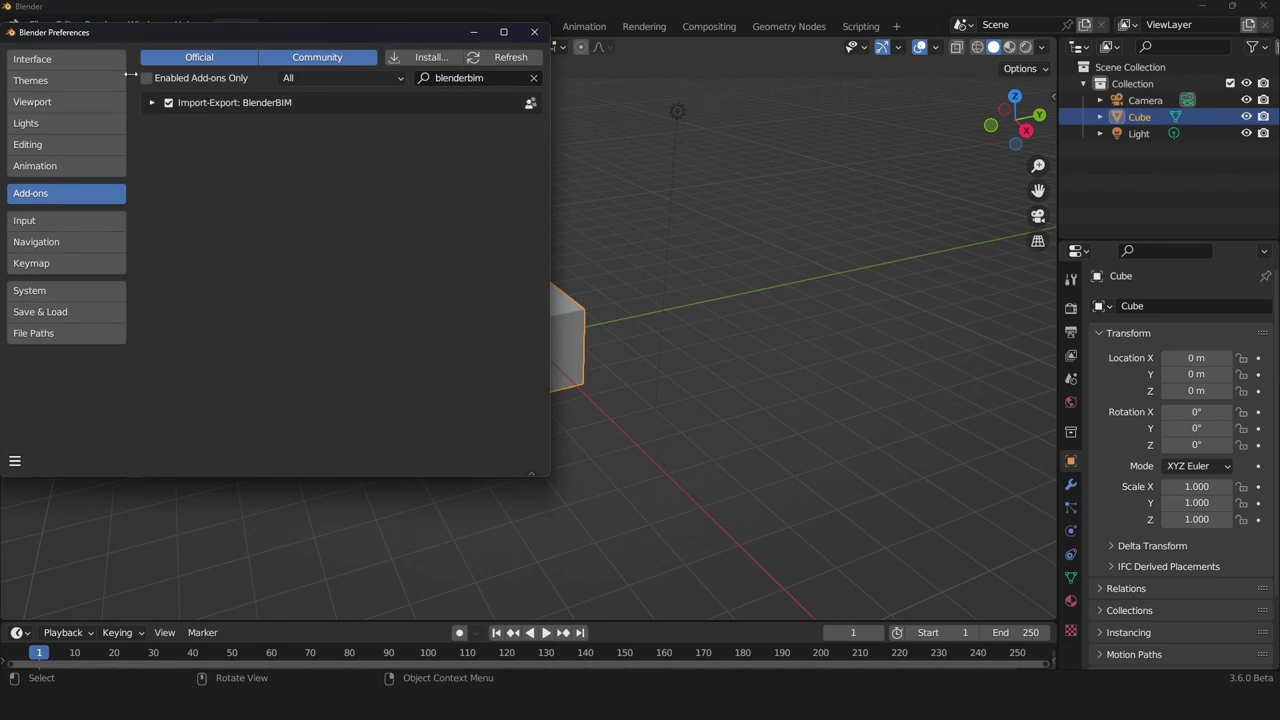
left_click(166, 102)
left_click(534, 32)
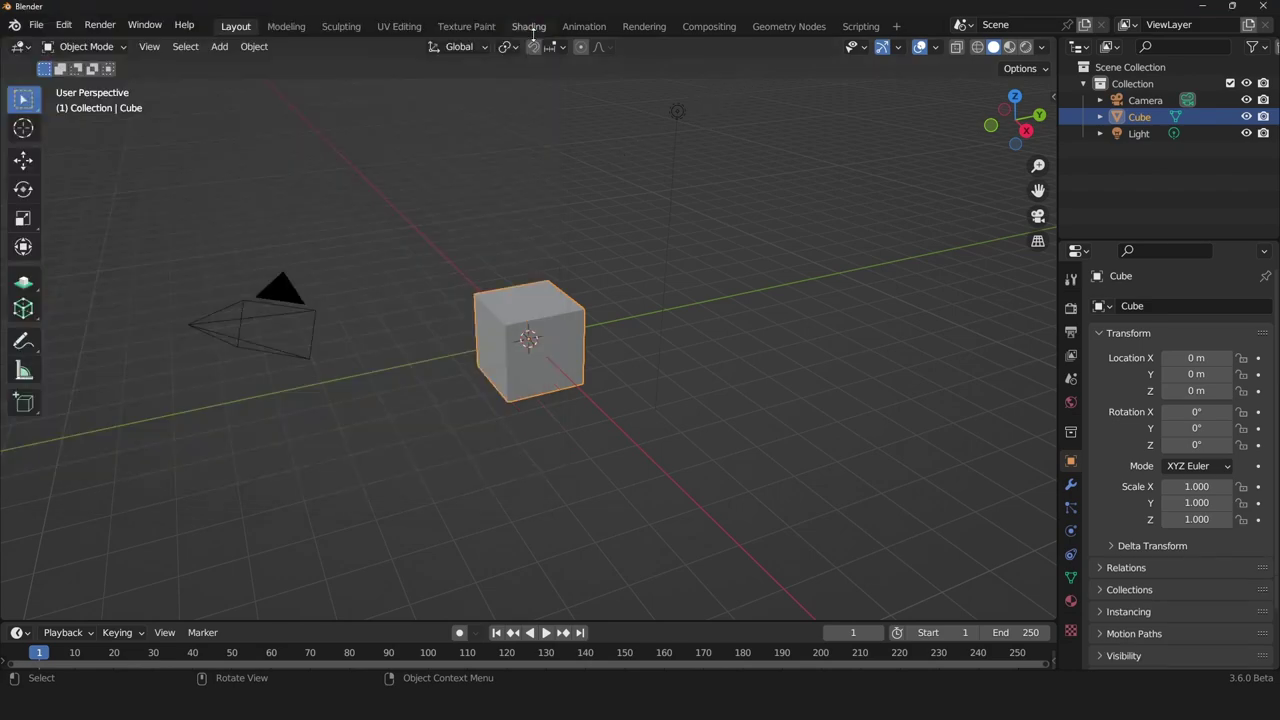
left_click(1263, 6)
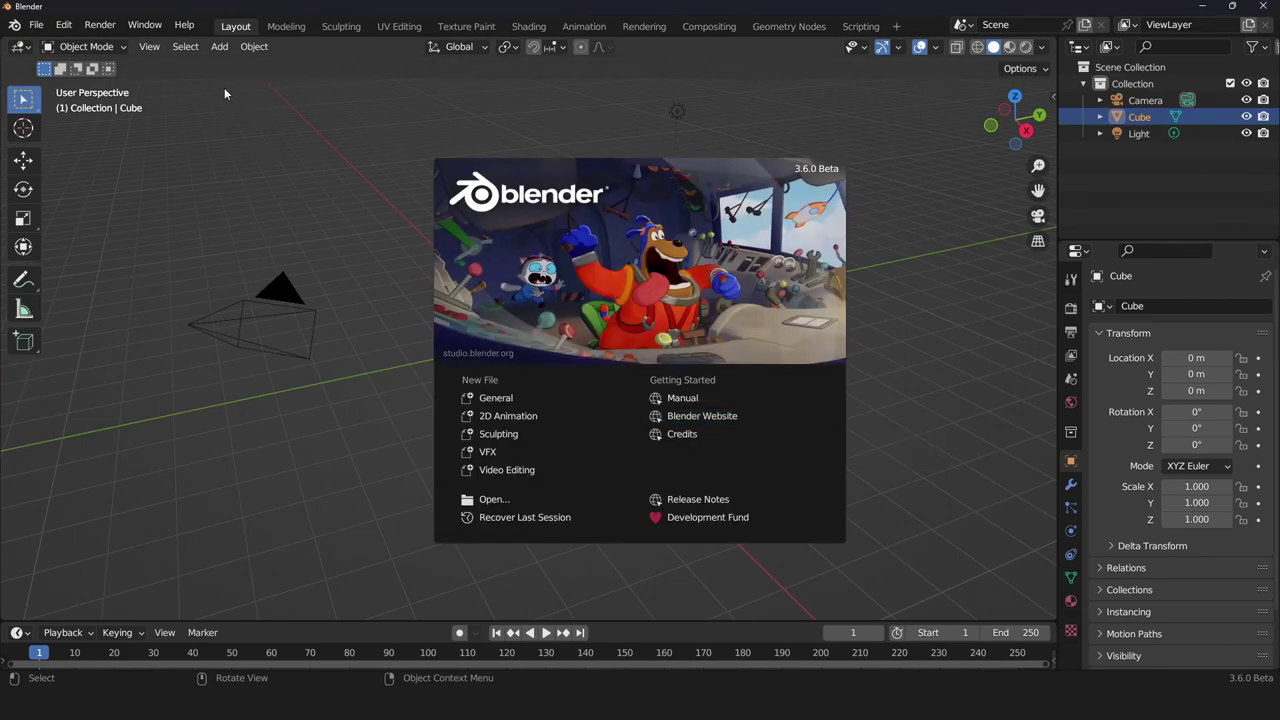
left_click(70, 26)
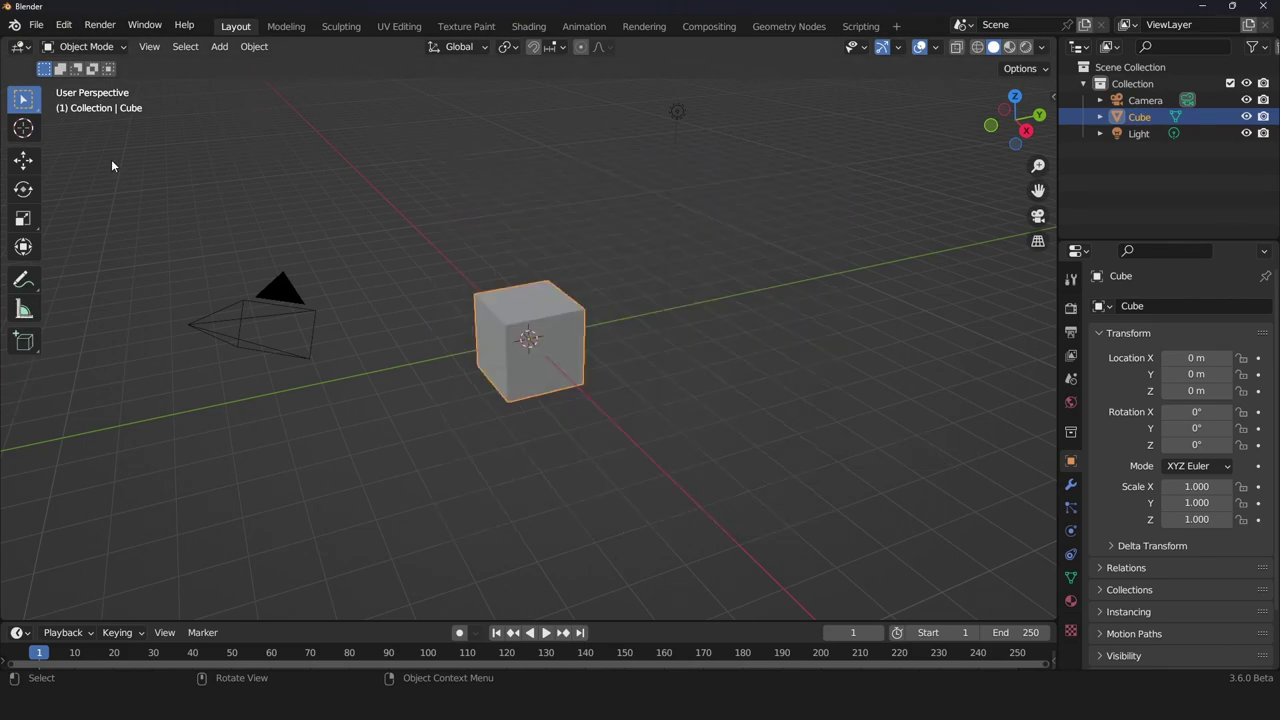
Step: Search the add-ons for 'bim' and remove the BlenderBIM add-on entirely
left_click(66, 26)
left_click(125, 262)
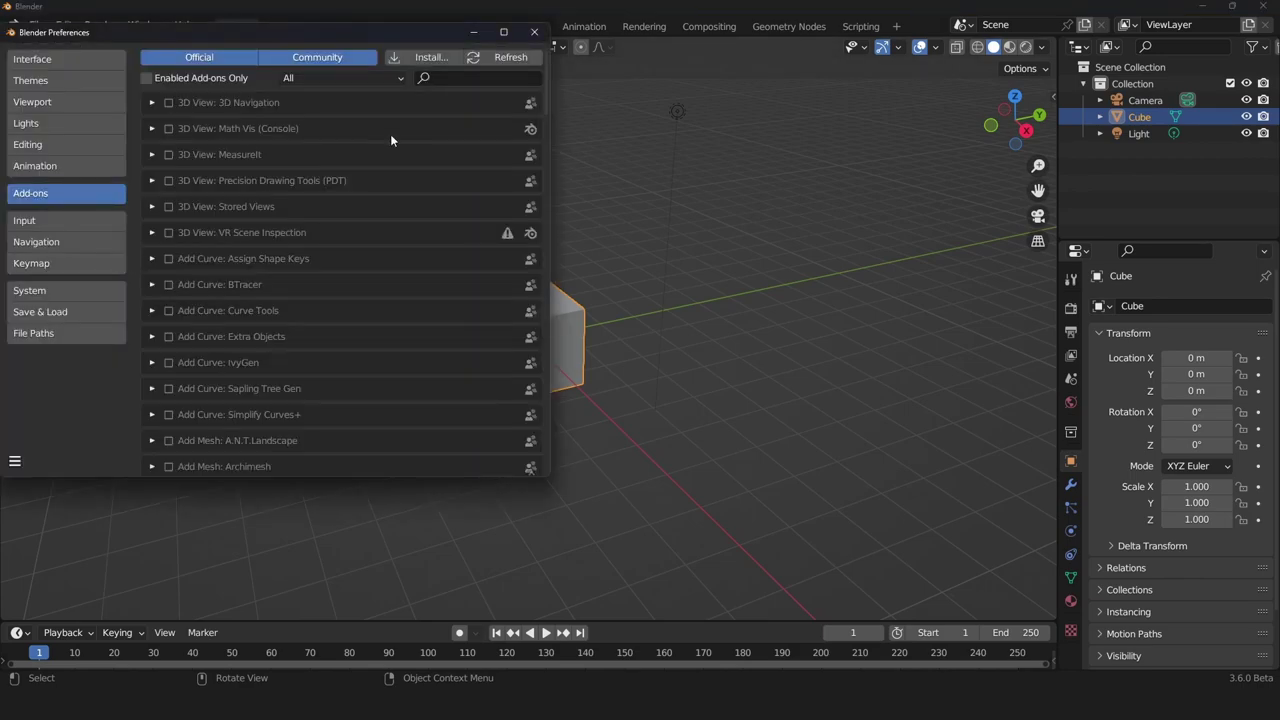
left_click(448, 77)
type("bim")
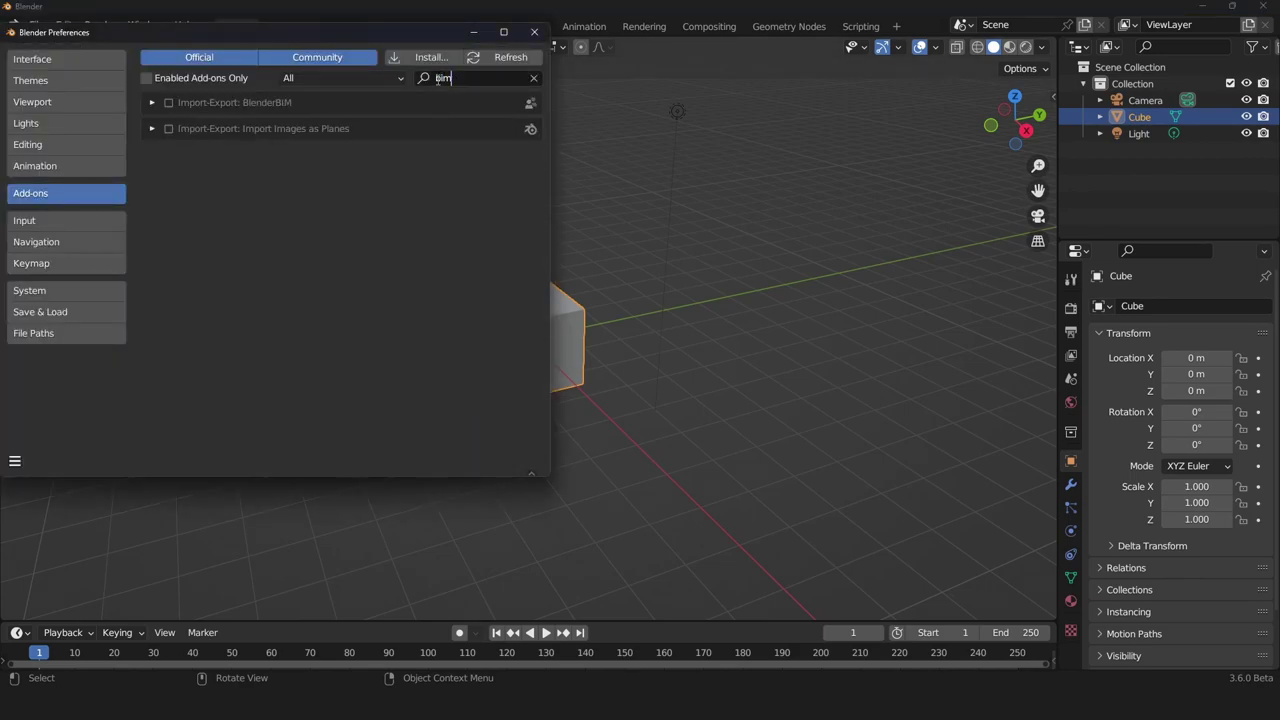
left_click(152, 102)
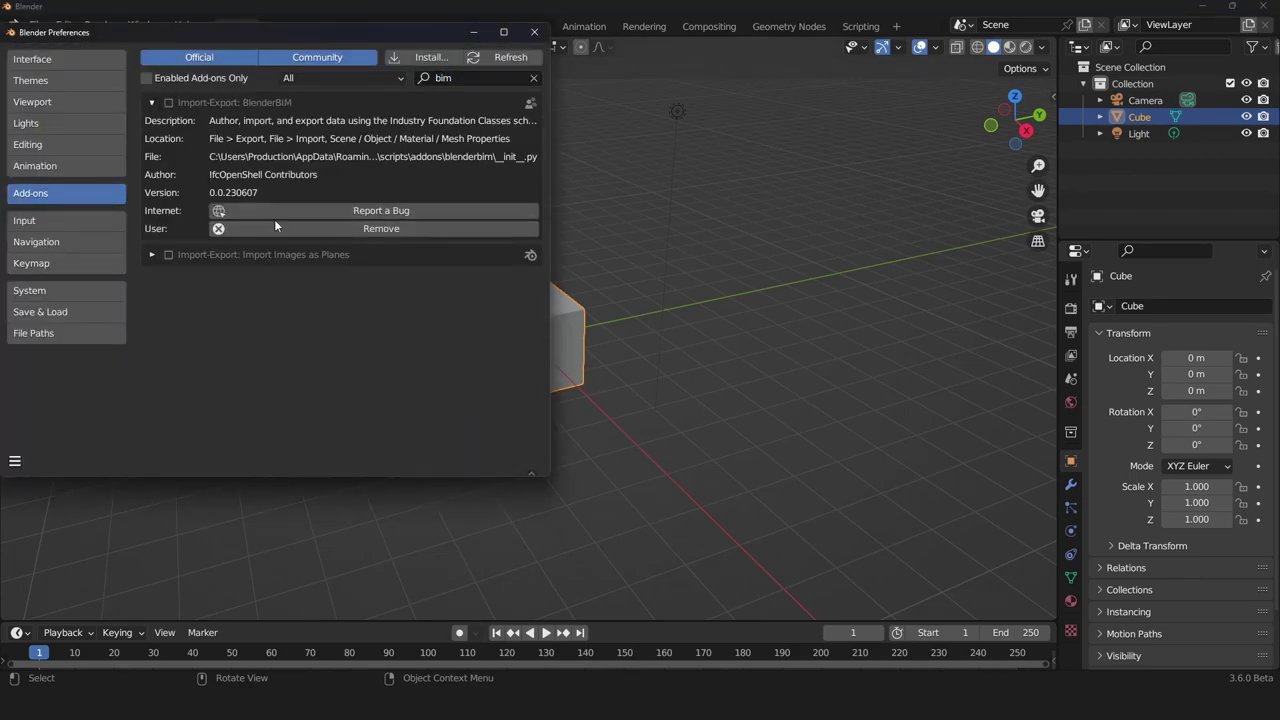
left_click(278, 228)
left_click(330, 300)
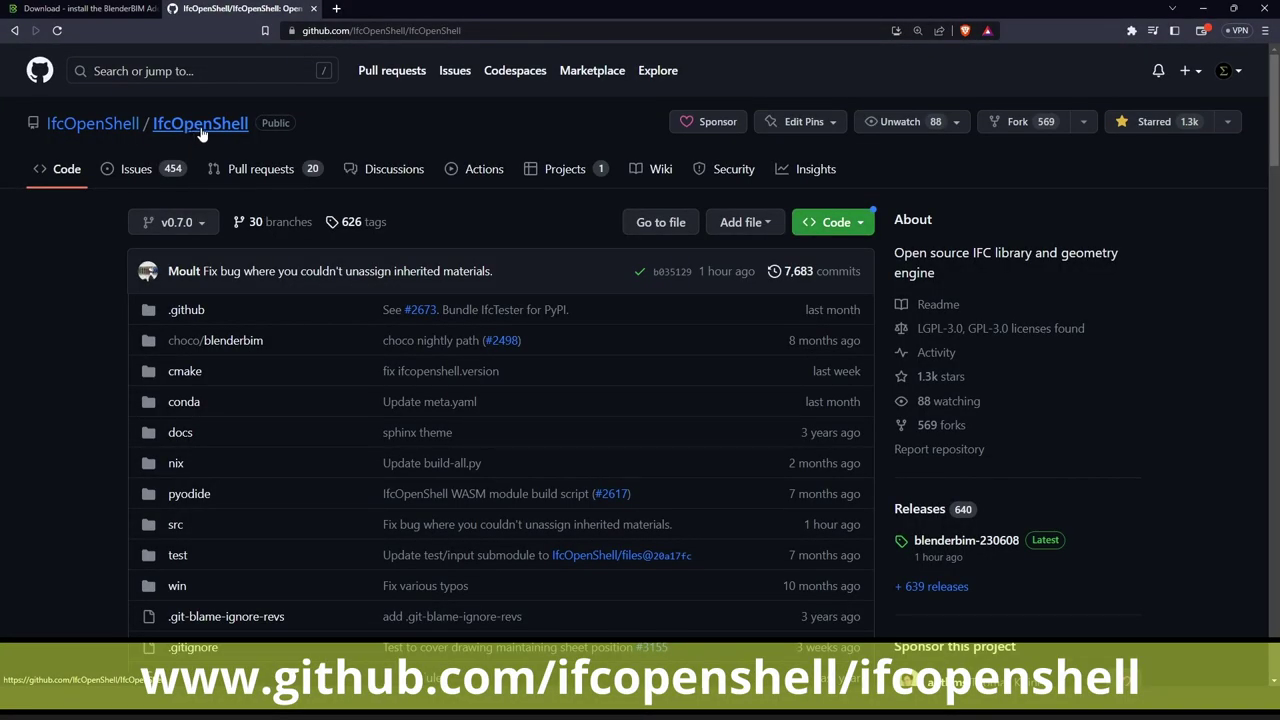
Step: Start the blenderbim-230608-py310-win.zip download from the IfcOpenShell release assets, cancelling Save As
left_click(946, 590)
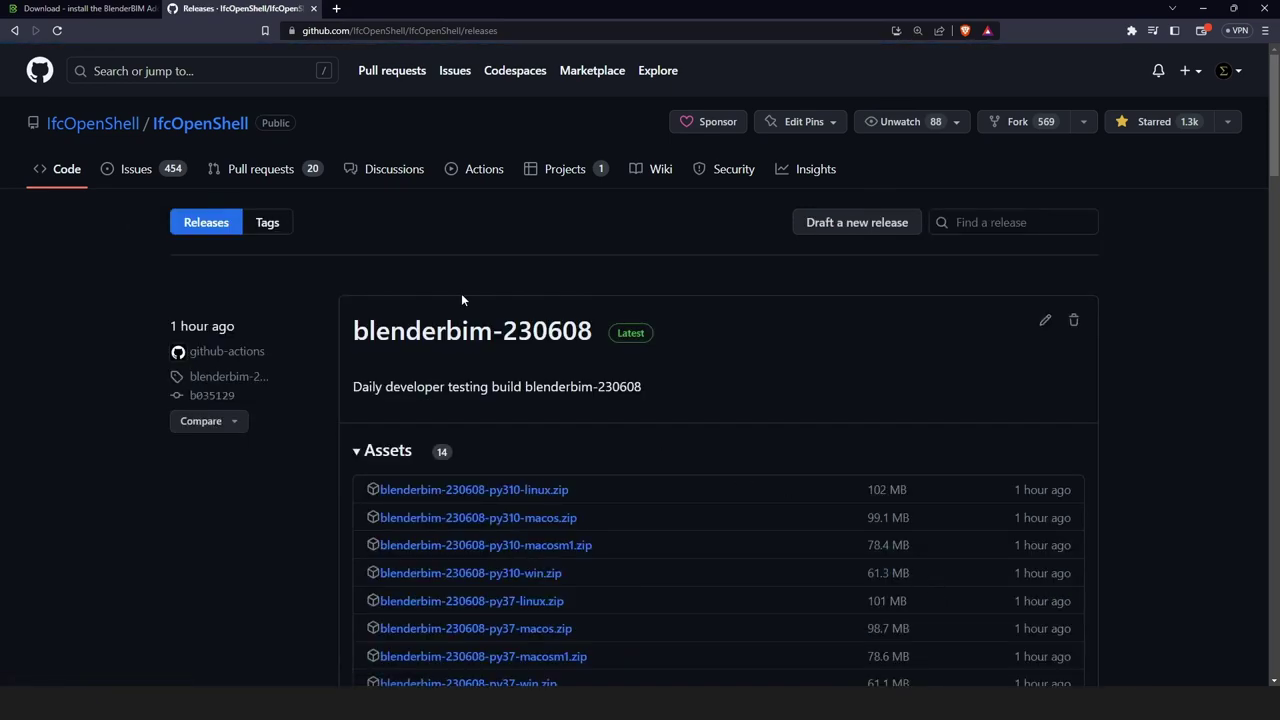
scroll(480, 260, "down", 1)
scroll(534, 363, "down", 1)
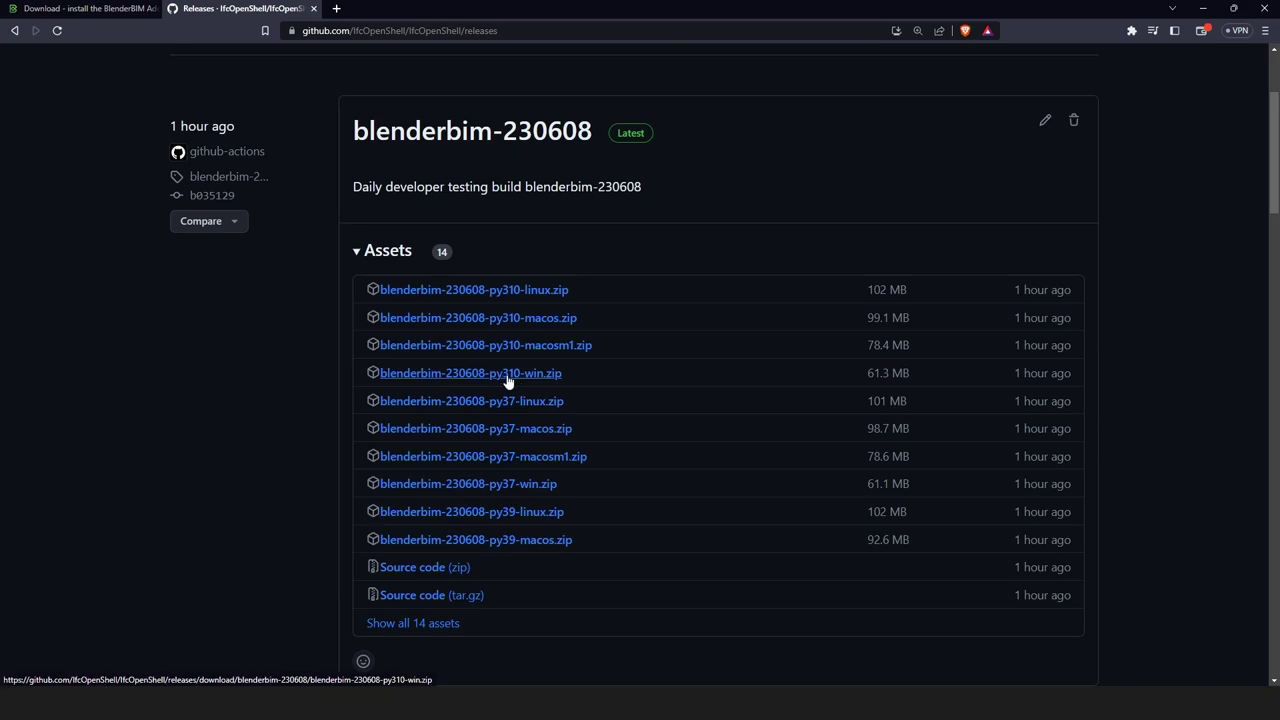
left_click(519, 380)
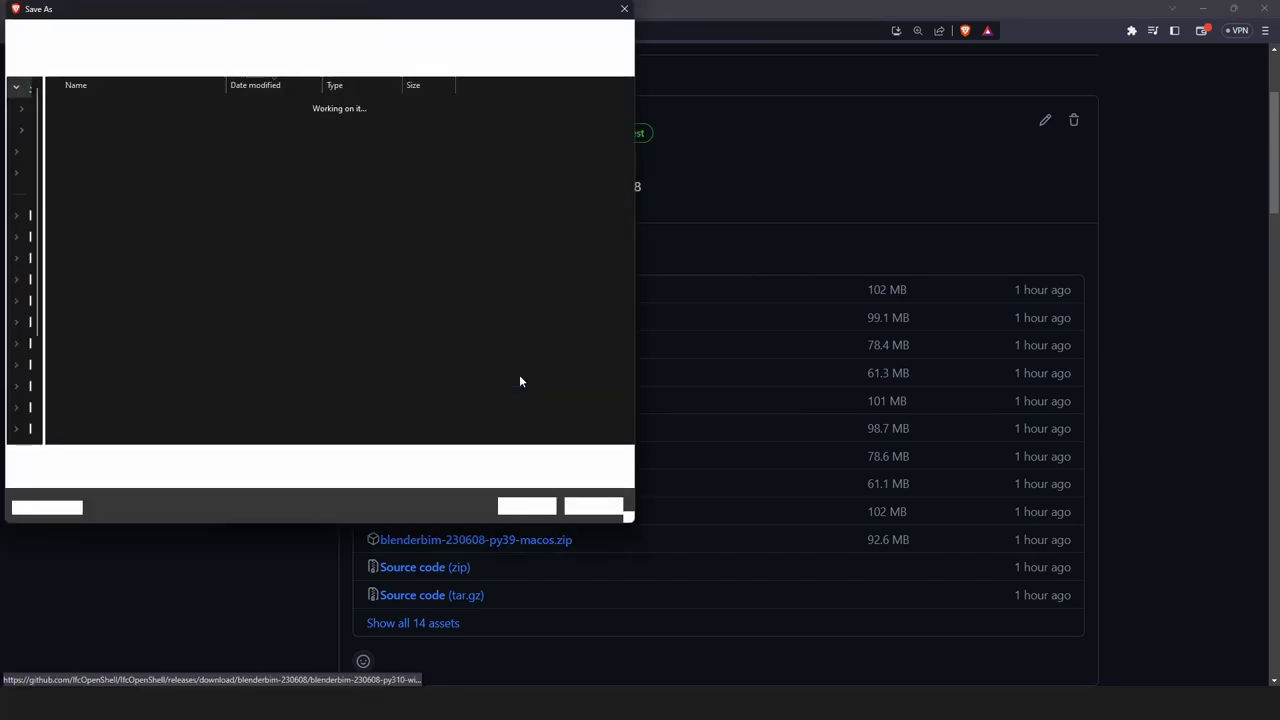
left_click(600, 506)
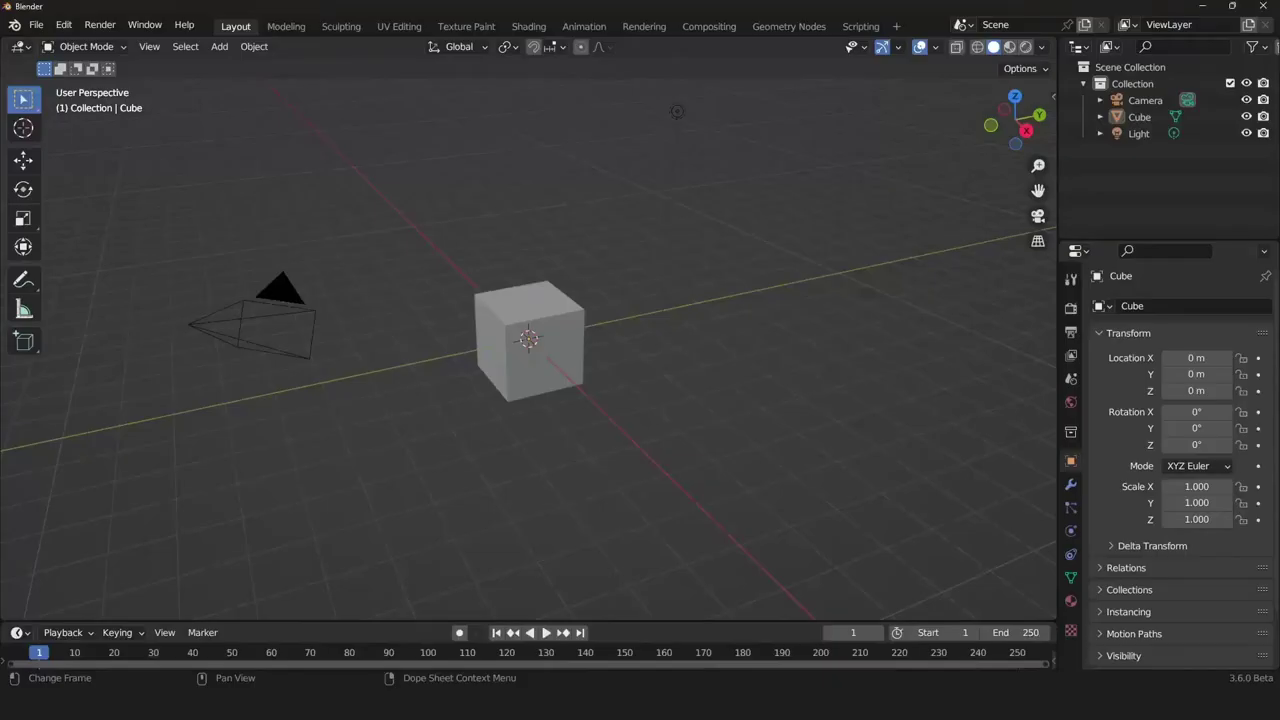
Step: Install blenderbim-230607-py310-win.zip from Downloads as an add-on and enable BlenderBIM
left_click(64, 26)
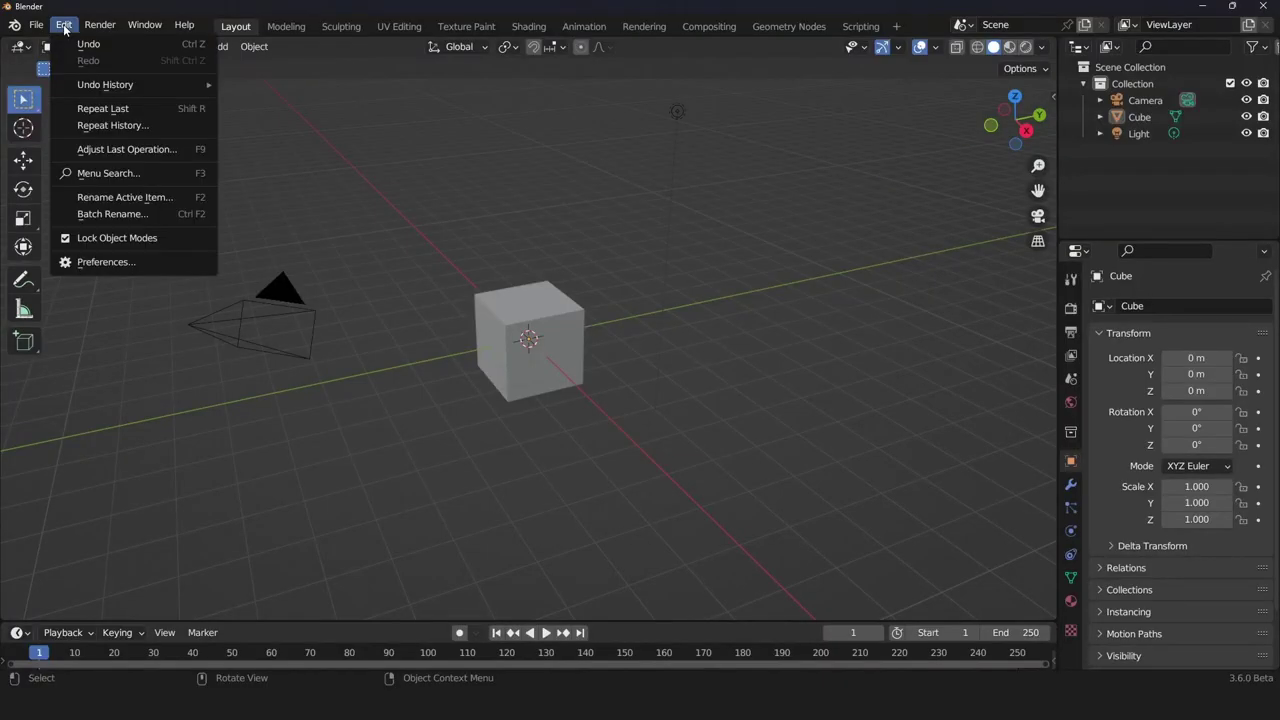
left_click(106, 262)
left_click(425, 62)
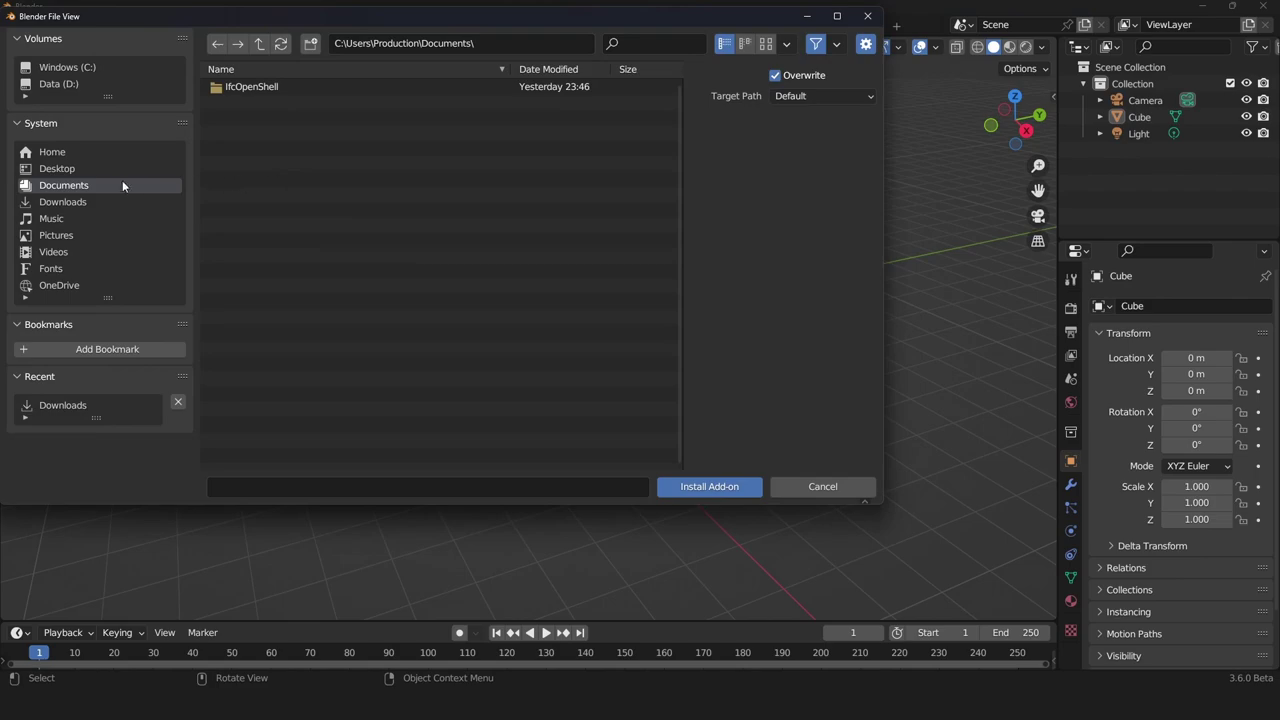
left_click(104, 201)
left_click(284, 104)
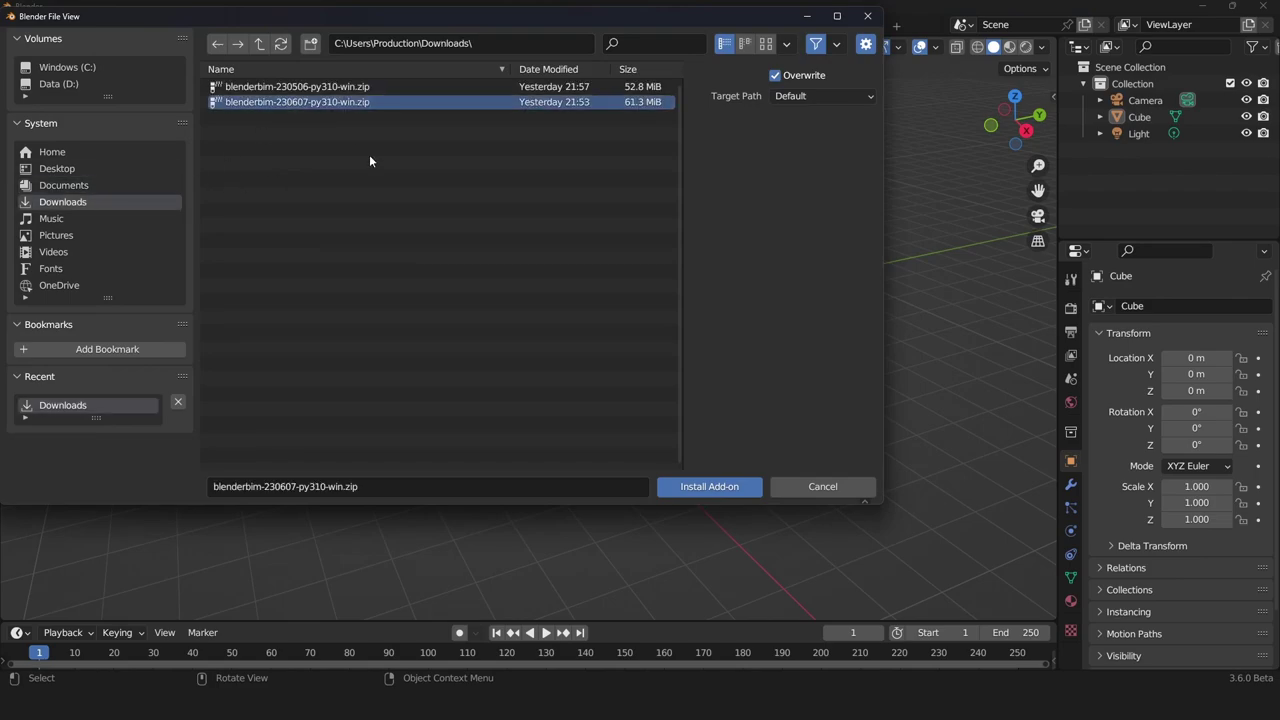
left_click(705, 486)
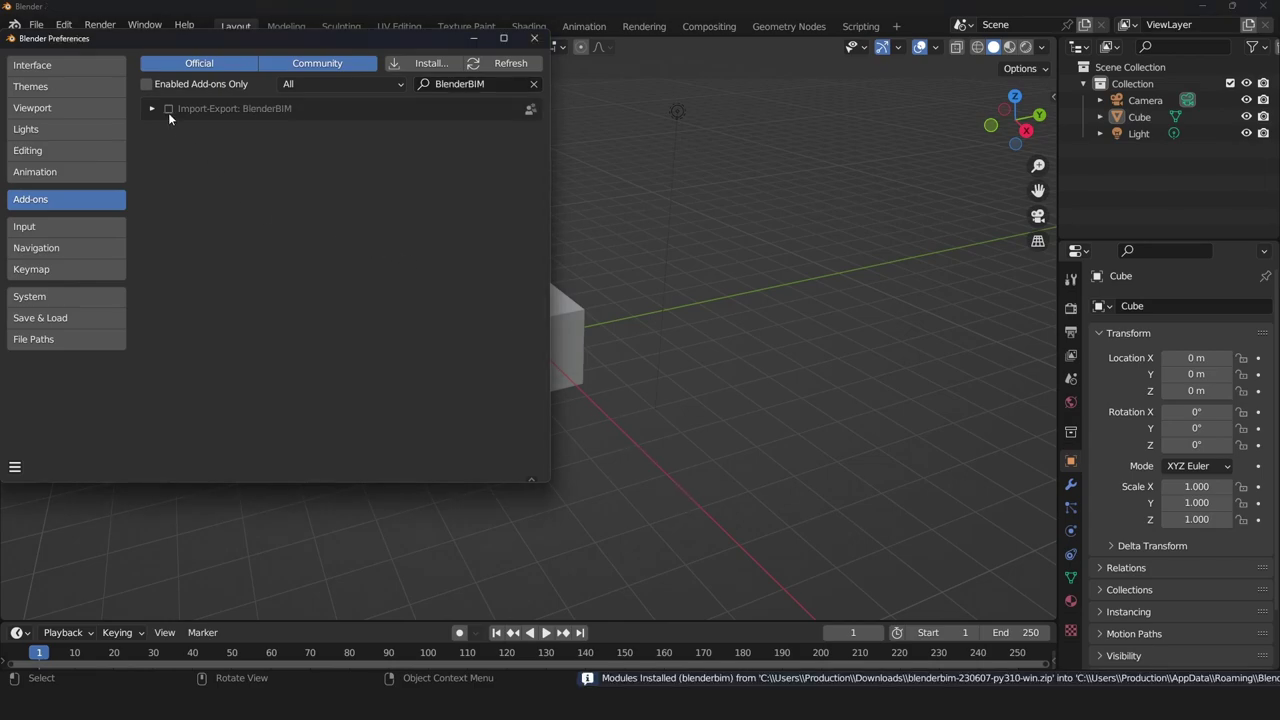
left_click(169, 109)
Step: Check the IFC Project Info panel, widen the 3D viewport and orbit around the cube
left_click(534, 38)
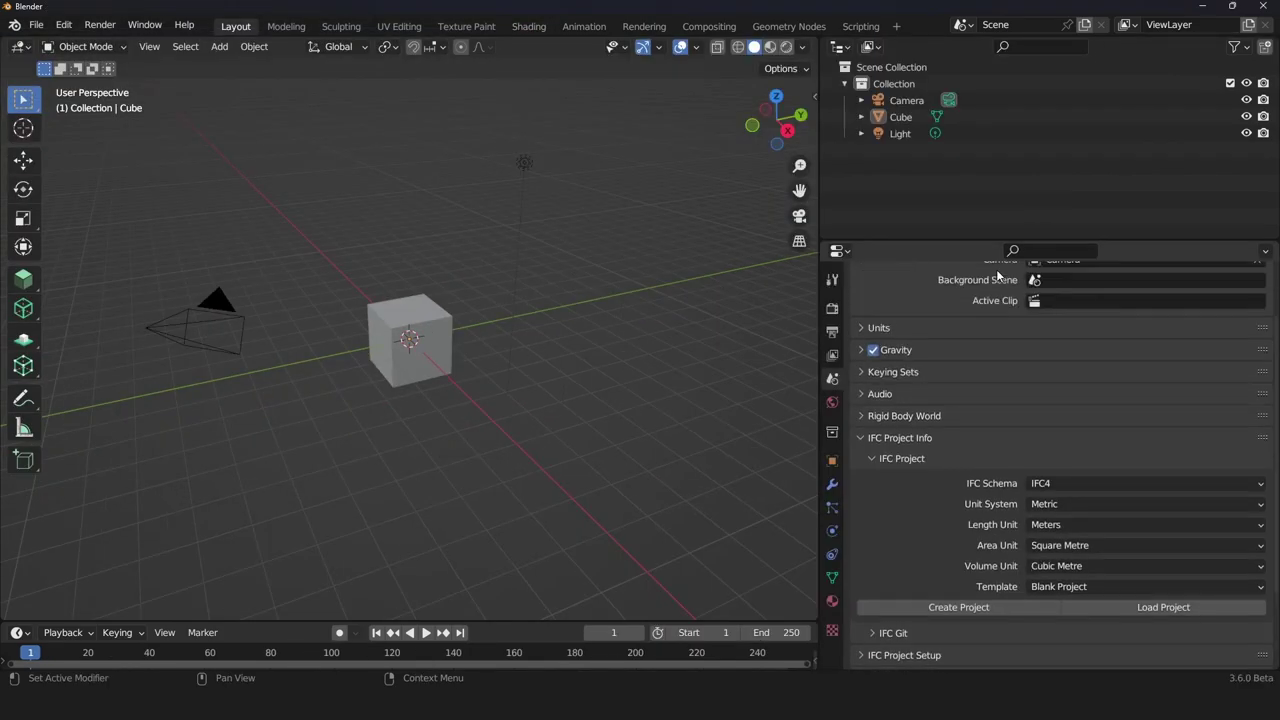
scroll(1007, 307, "up", 2)
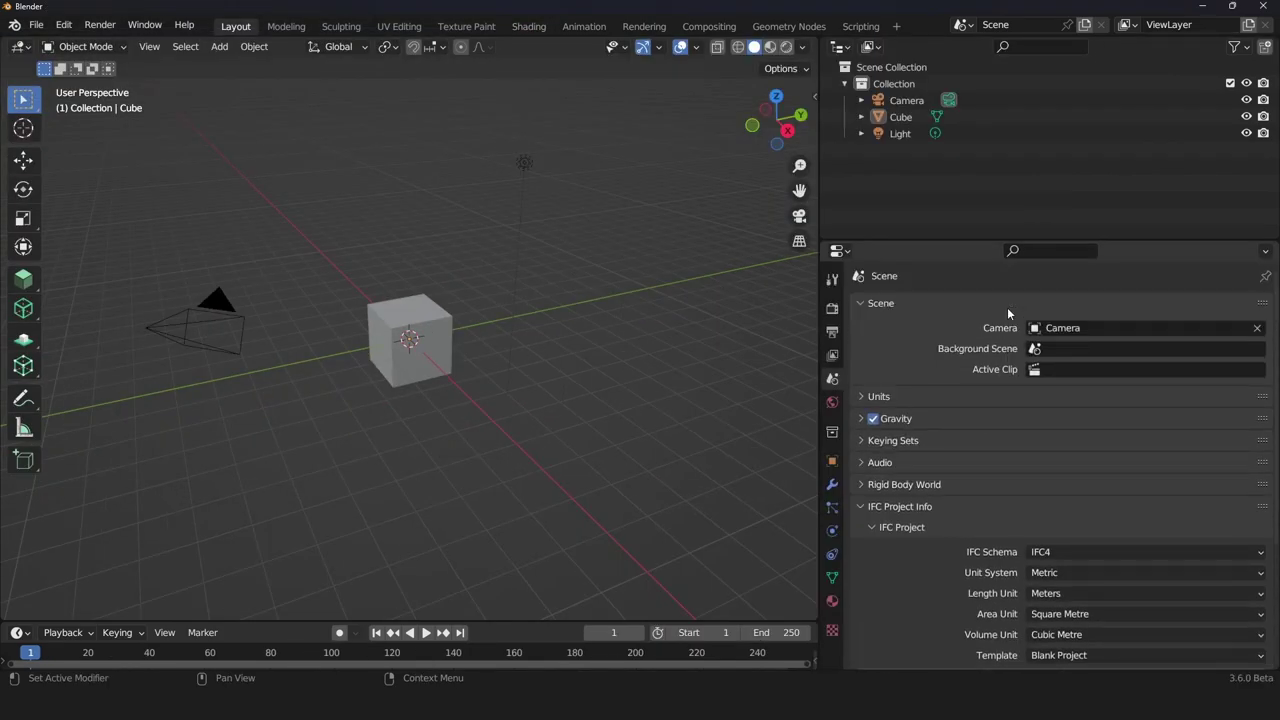
scroll(1007, 306, "down", 3)
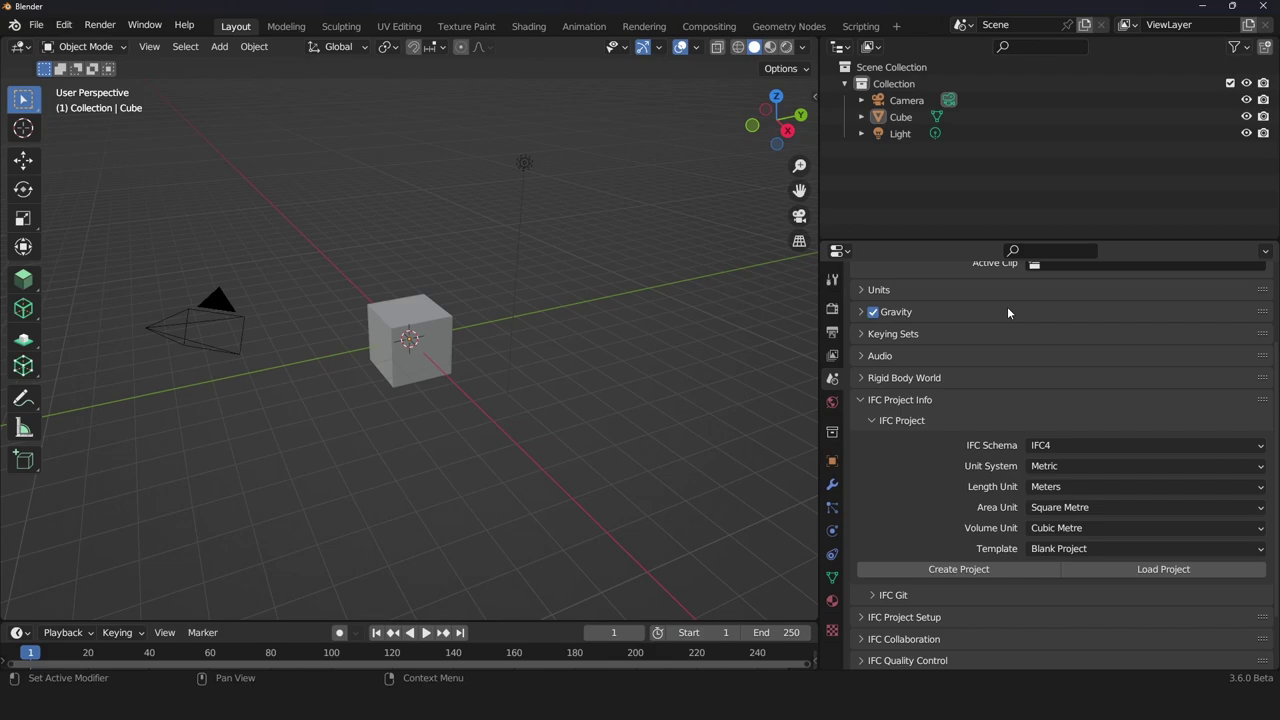
left_click_drag(821, 318, 927, 320)
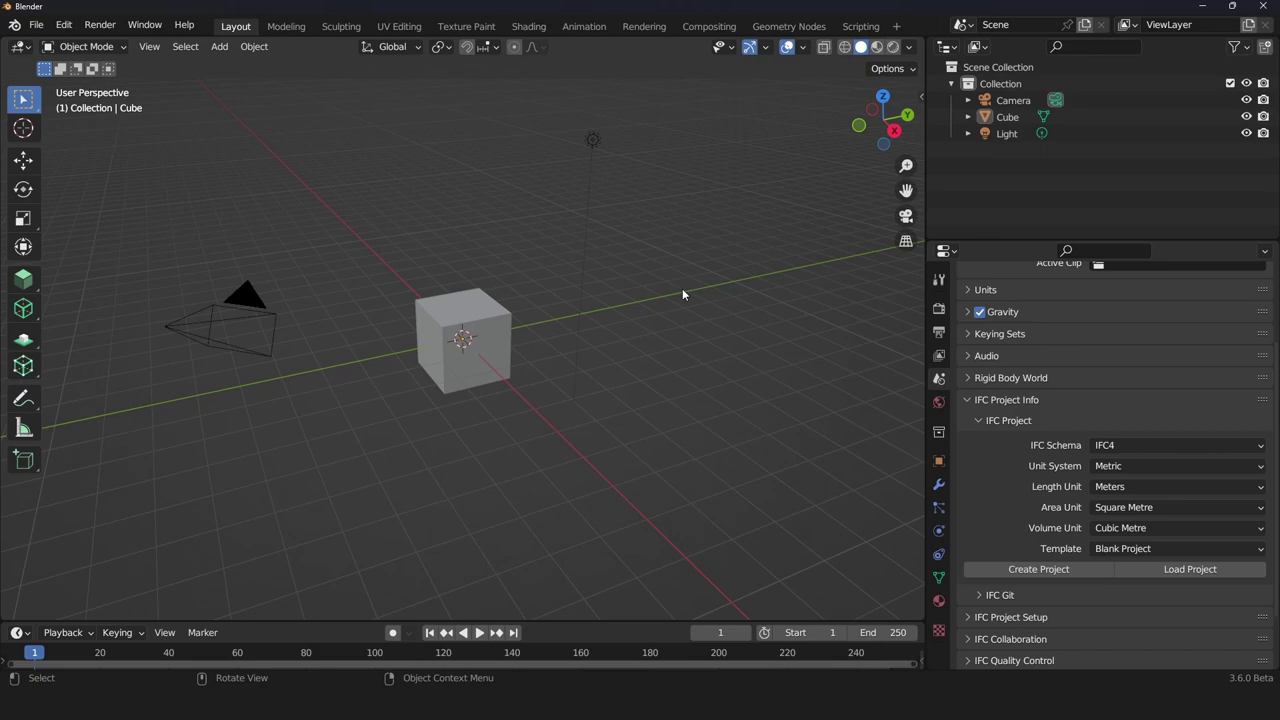
middle_click_drag(682, 289, 731, 298)
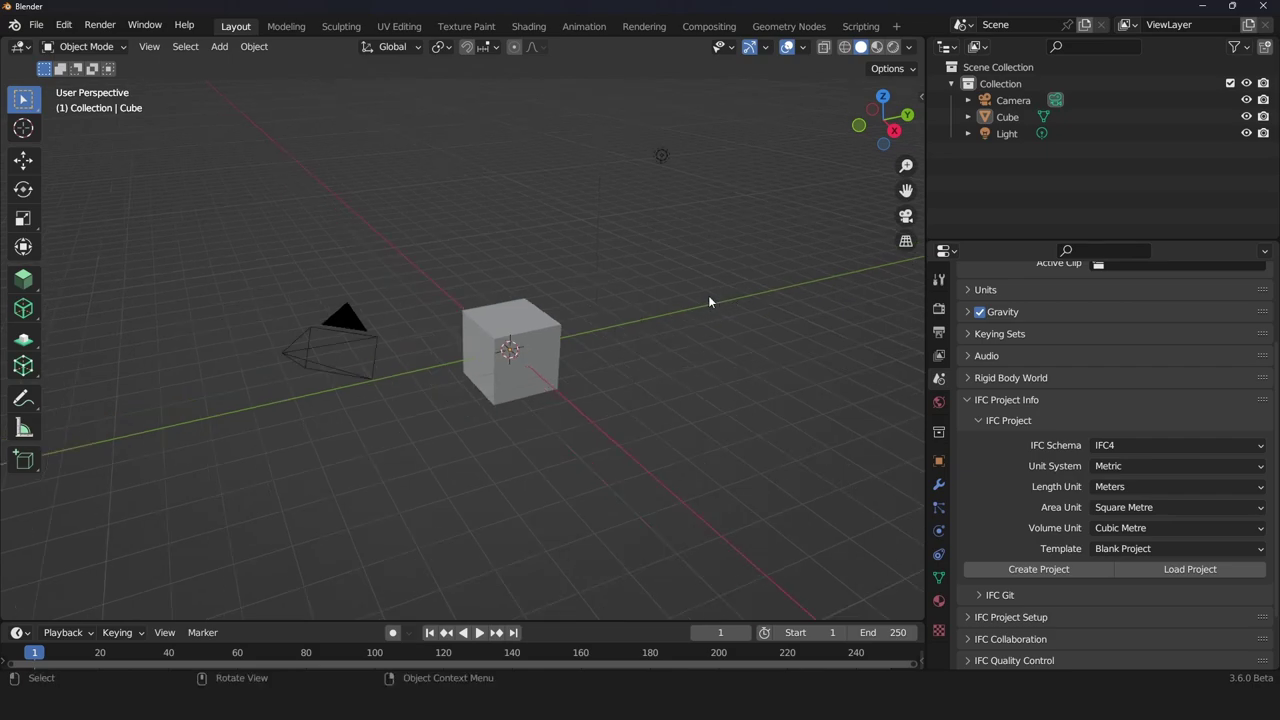
middle_click_drag(700, 292, 740, 330)
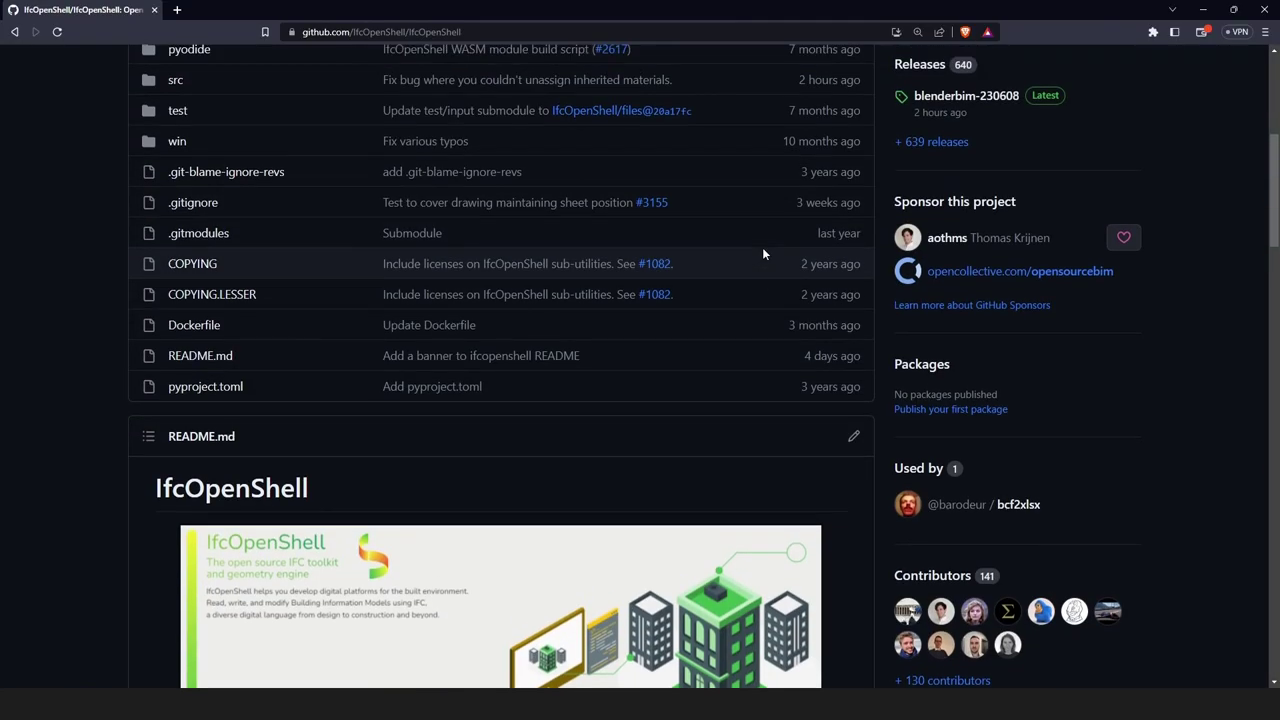
Step: Reload the IfcOpenShell repository page and copy its HTTPS clone URL from the Code menu
scroll(762, 247, "up", 5)
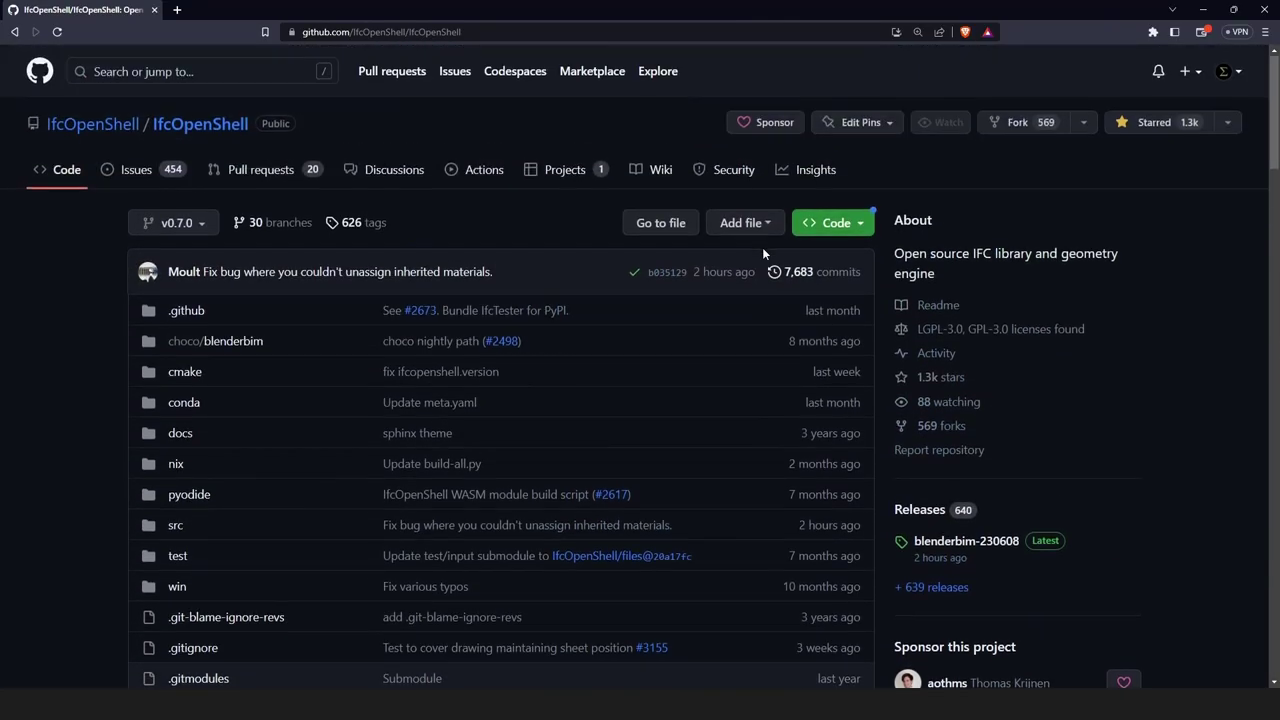
scroll(758, 247, "down", 1)
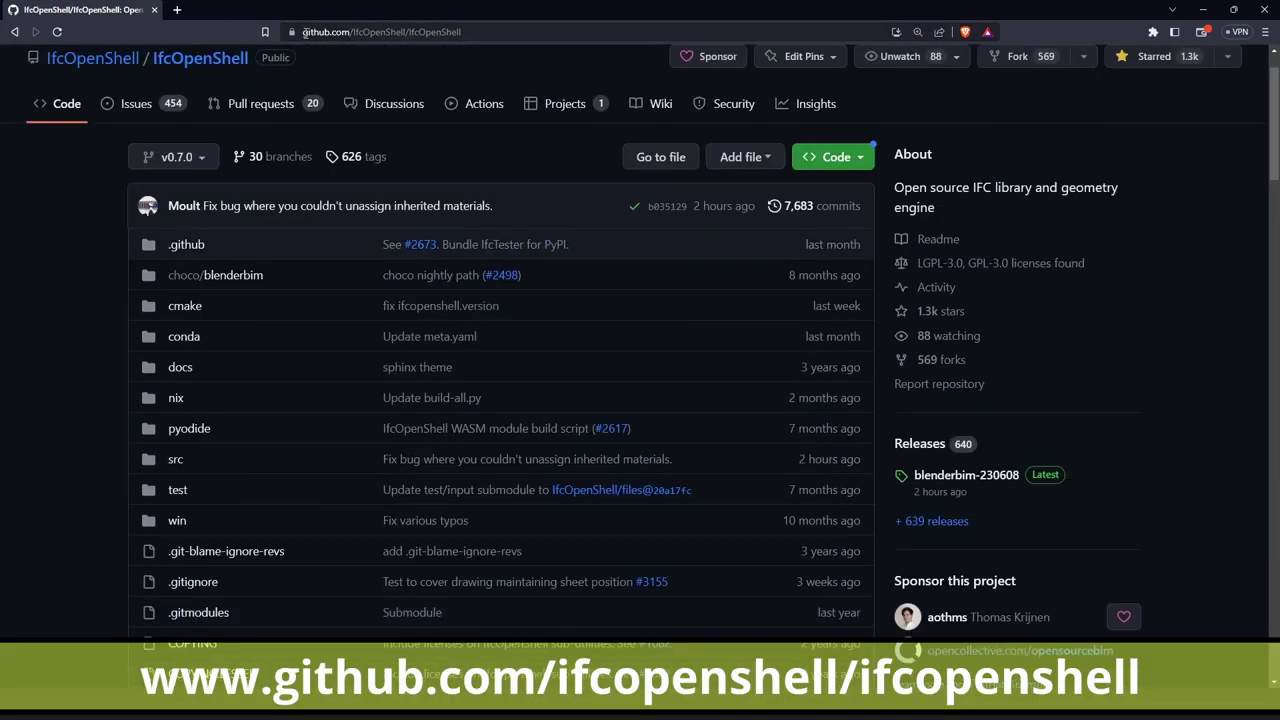
left_click(360, 33)
left_click(355, 34)
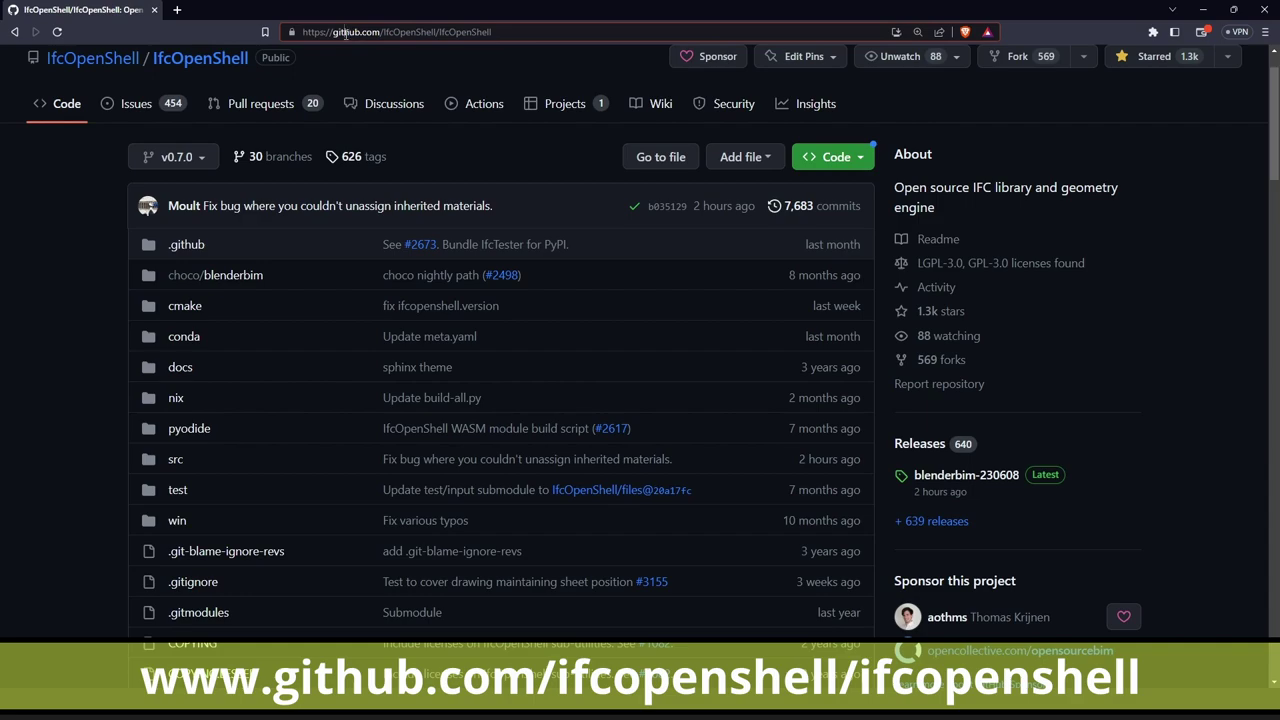
key("Return")
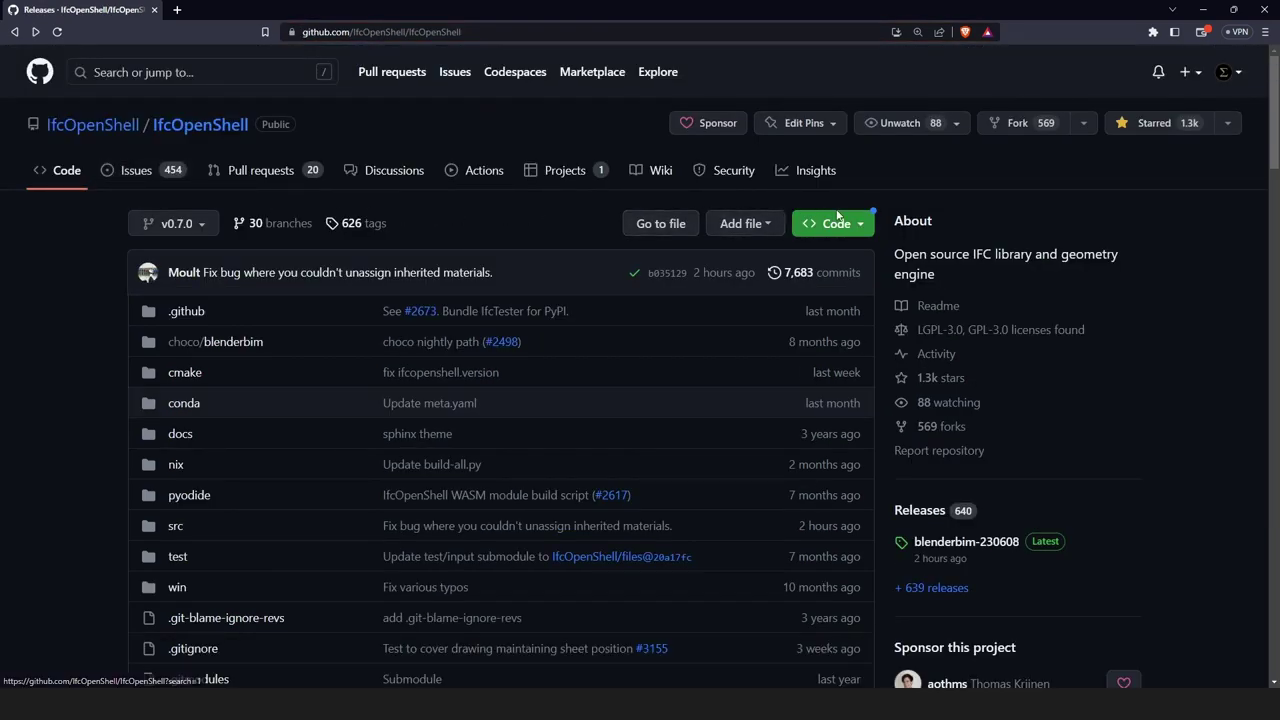
left_click(863, 225)
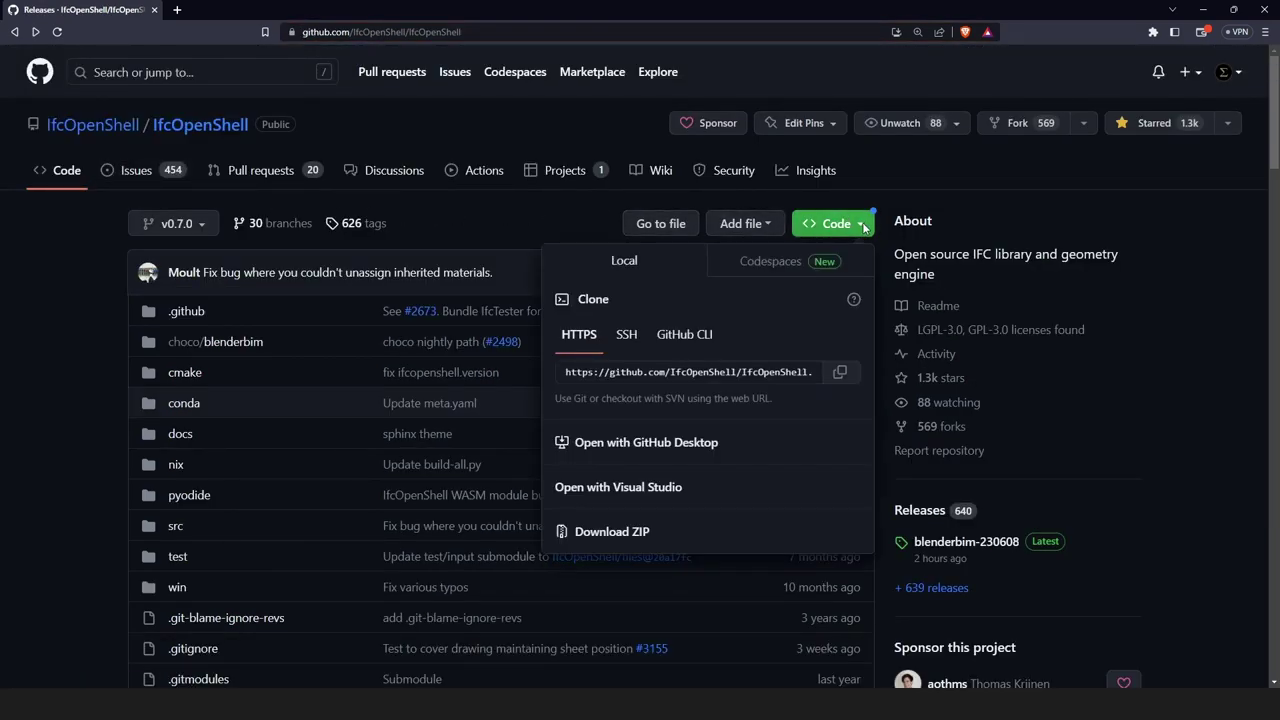
left_click(841, 373)
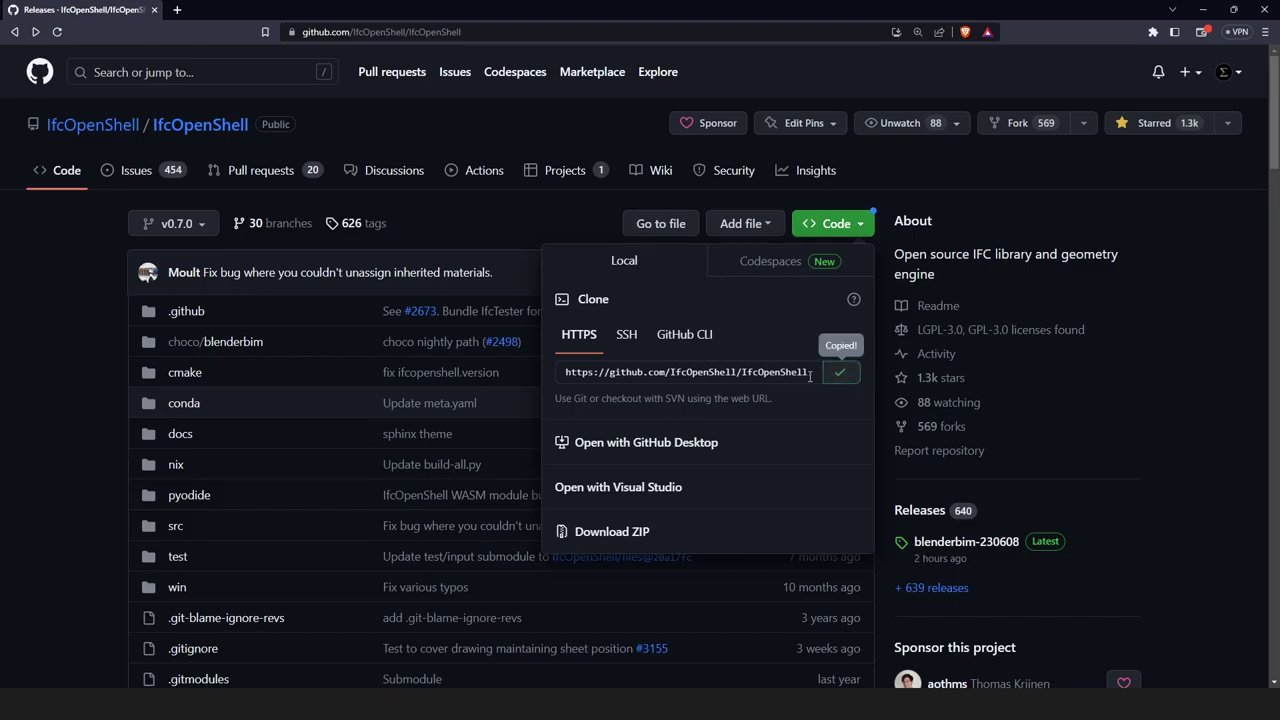
Step: Clone the IfcOpenShell repository into Documents with git clone from a command prompt
key("alt+Tab")
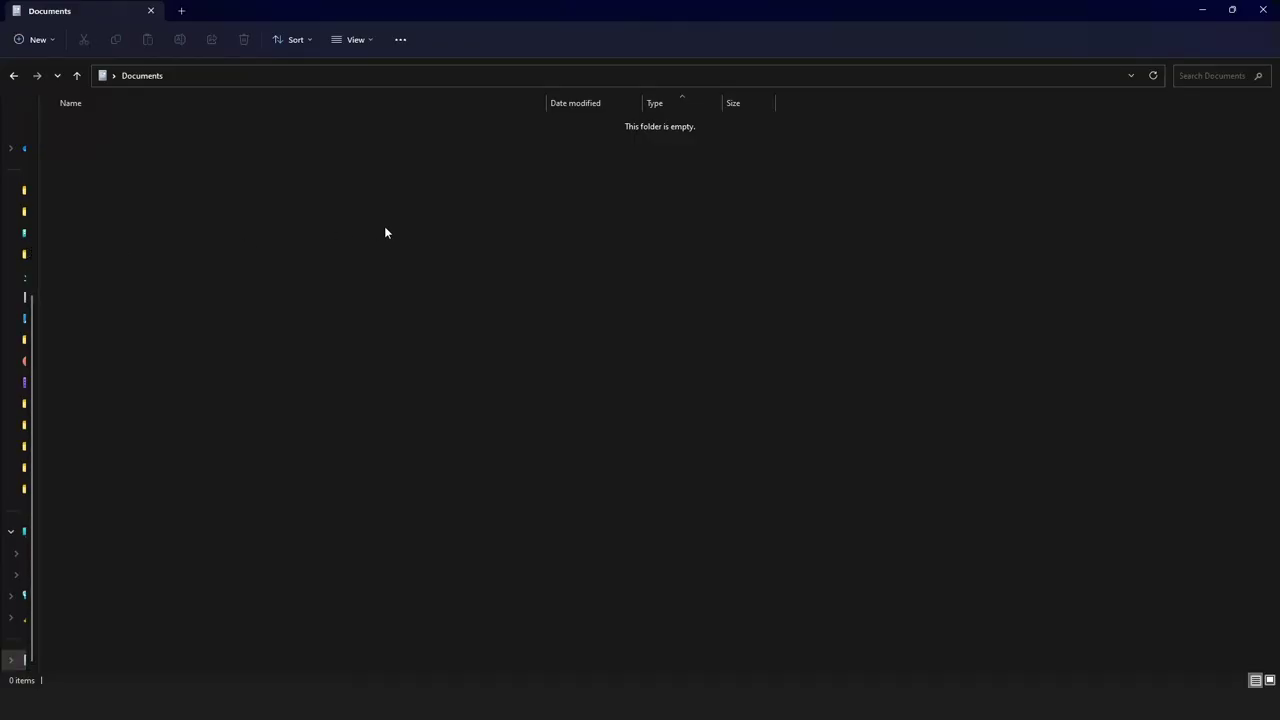
left_click(420, 73)
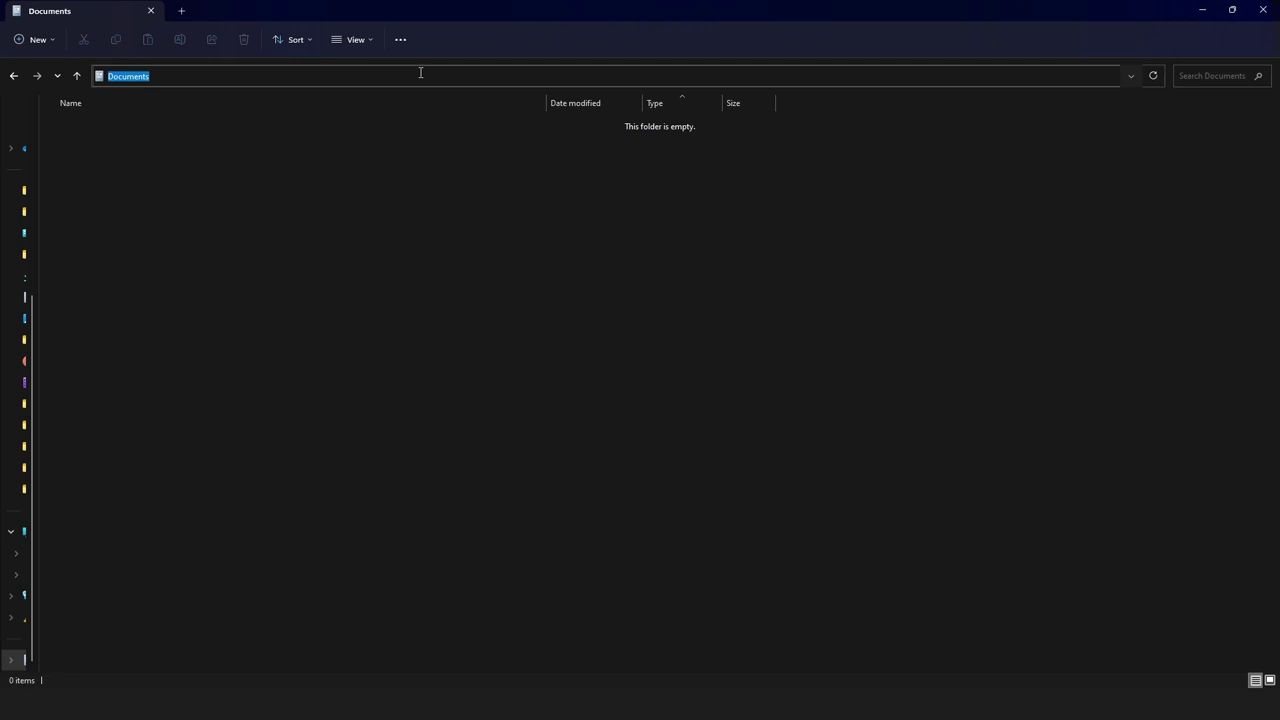
type("cmd")
key("Return")
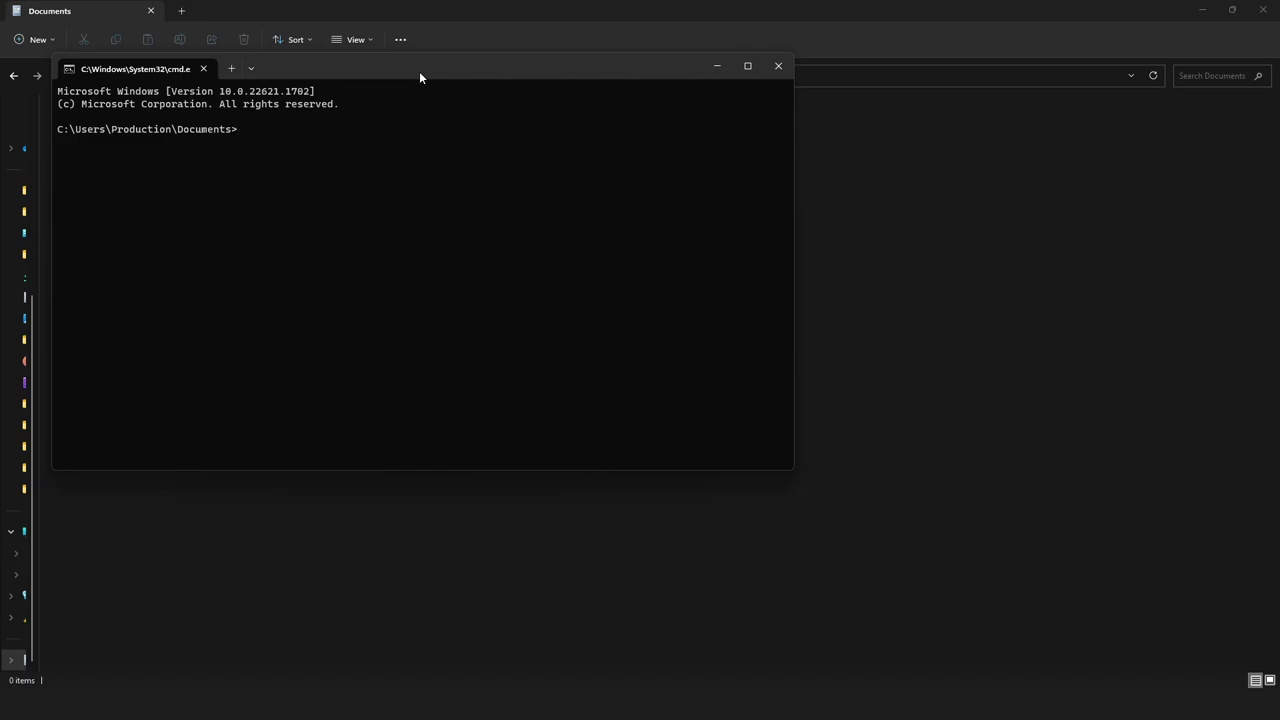
type("git clone")
key("ctrl+v")
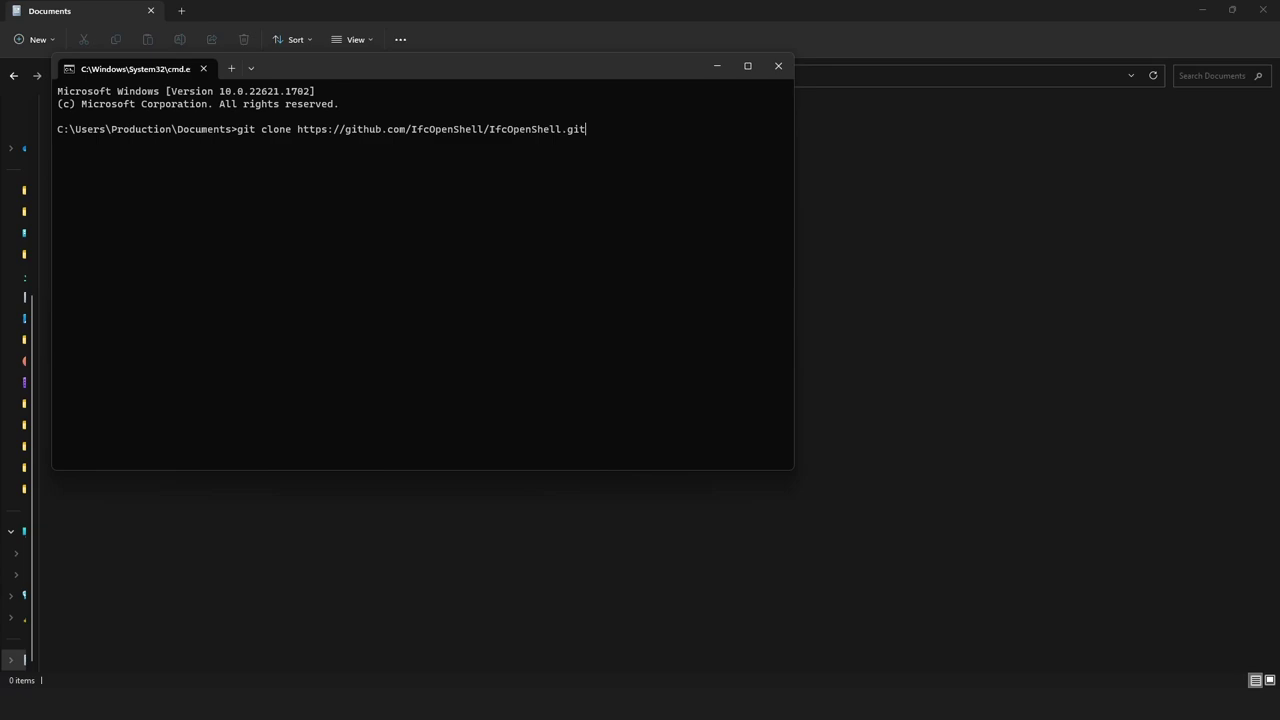
key("Return")
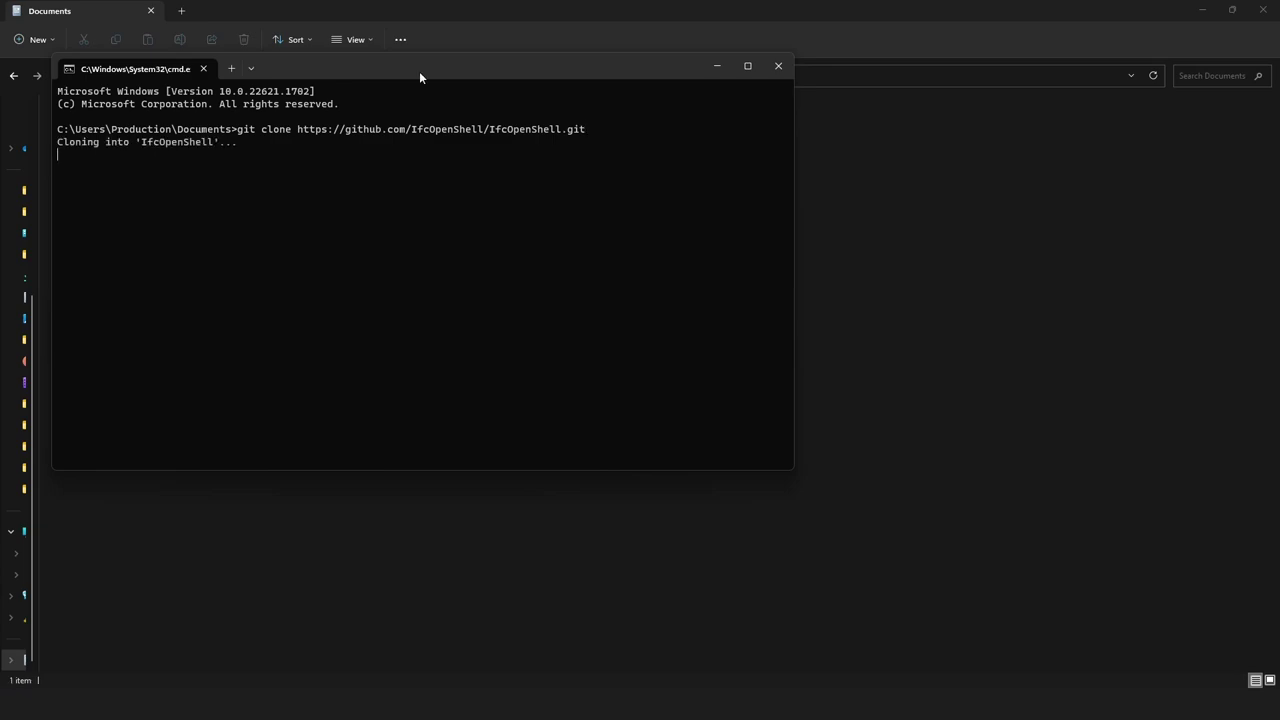
left_click_drag(419, 77, 719, 139)
left_click(1077, 137)
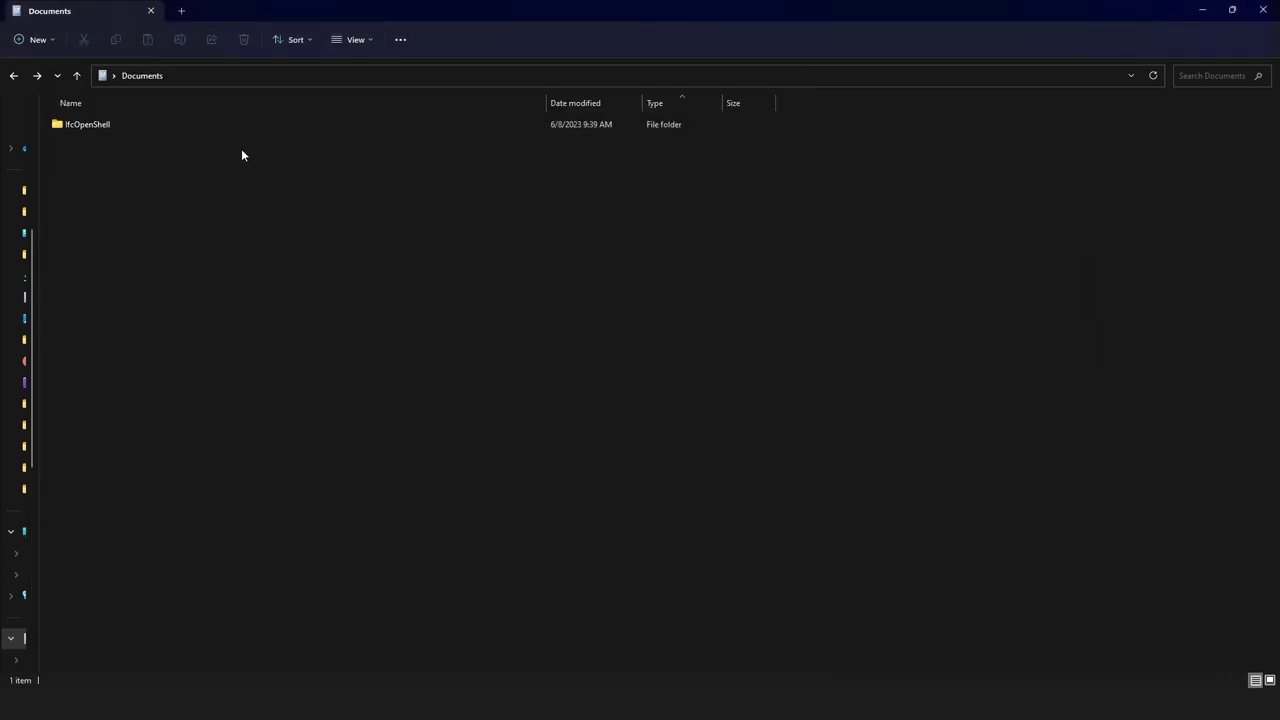
Step: Open IfcOpenShell\src\blenderbim\blenderbim and dock Explorer on the right half of the screen
double_click(226, 124)
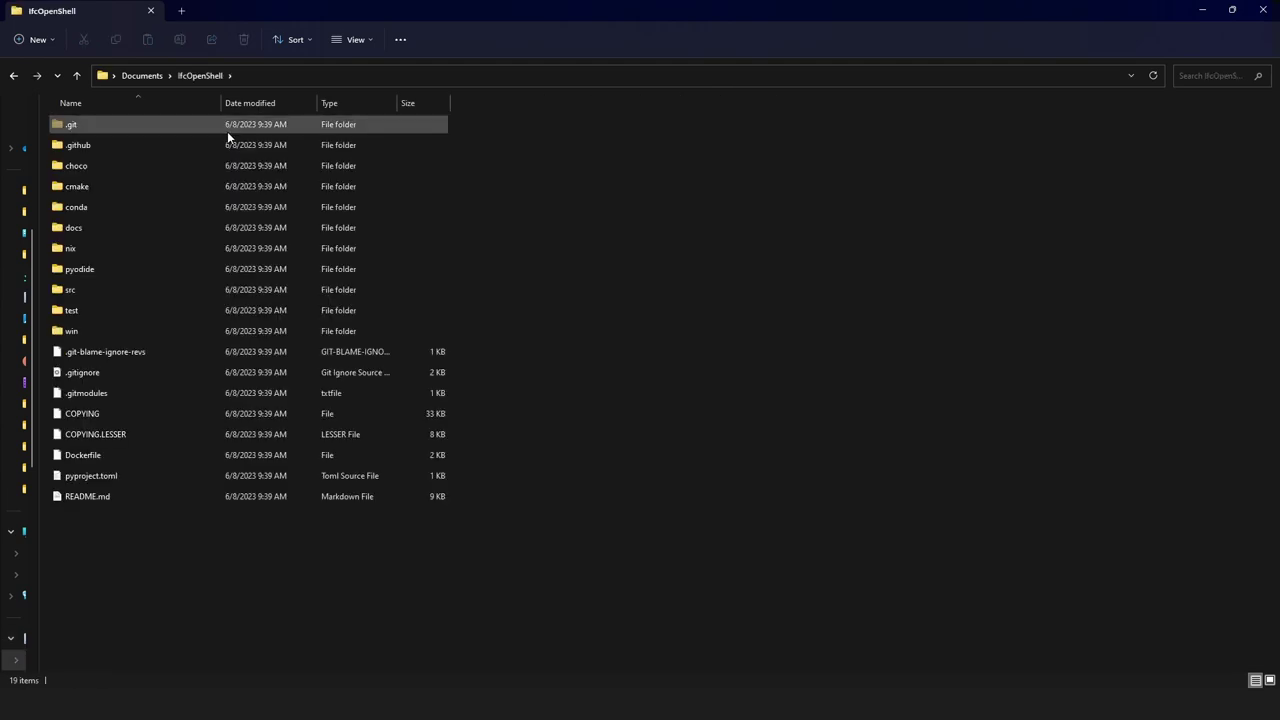
double_click(67, 297)
double_click(124, 142)
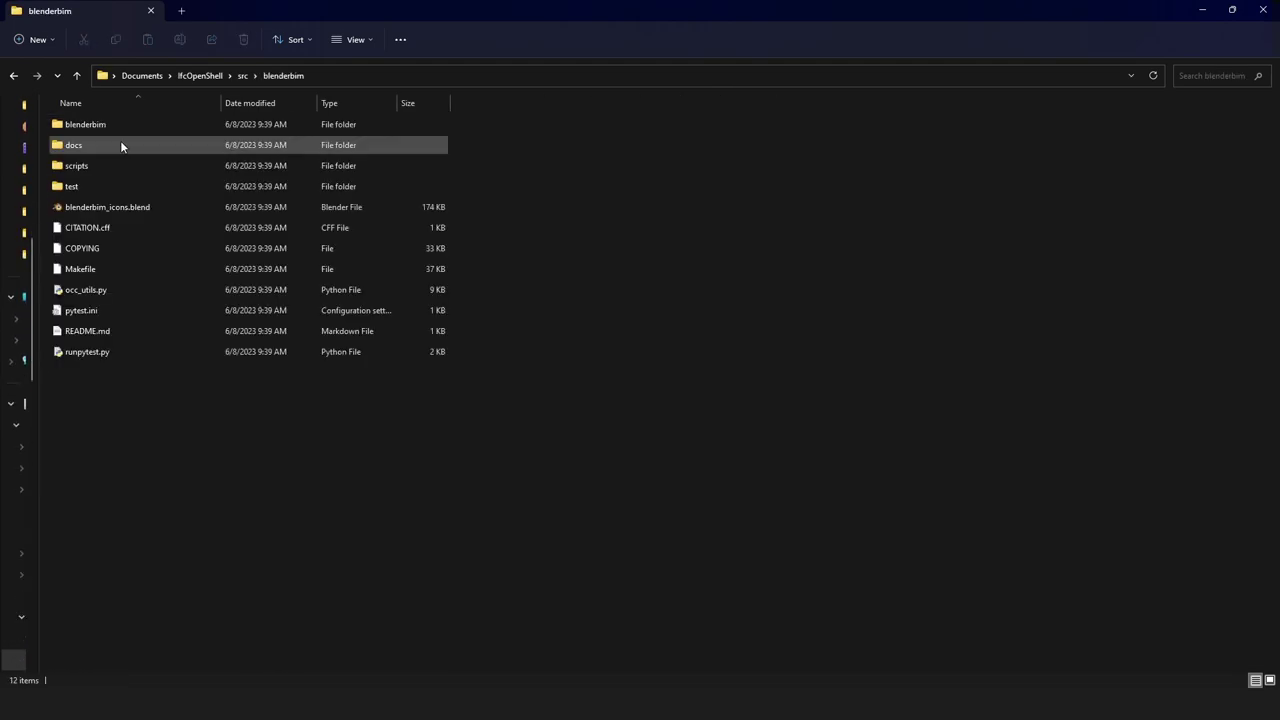
double_click(132, 128)
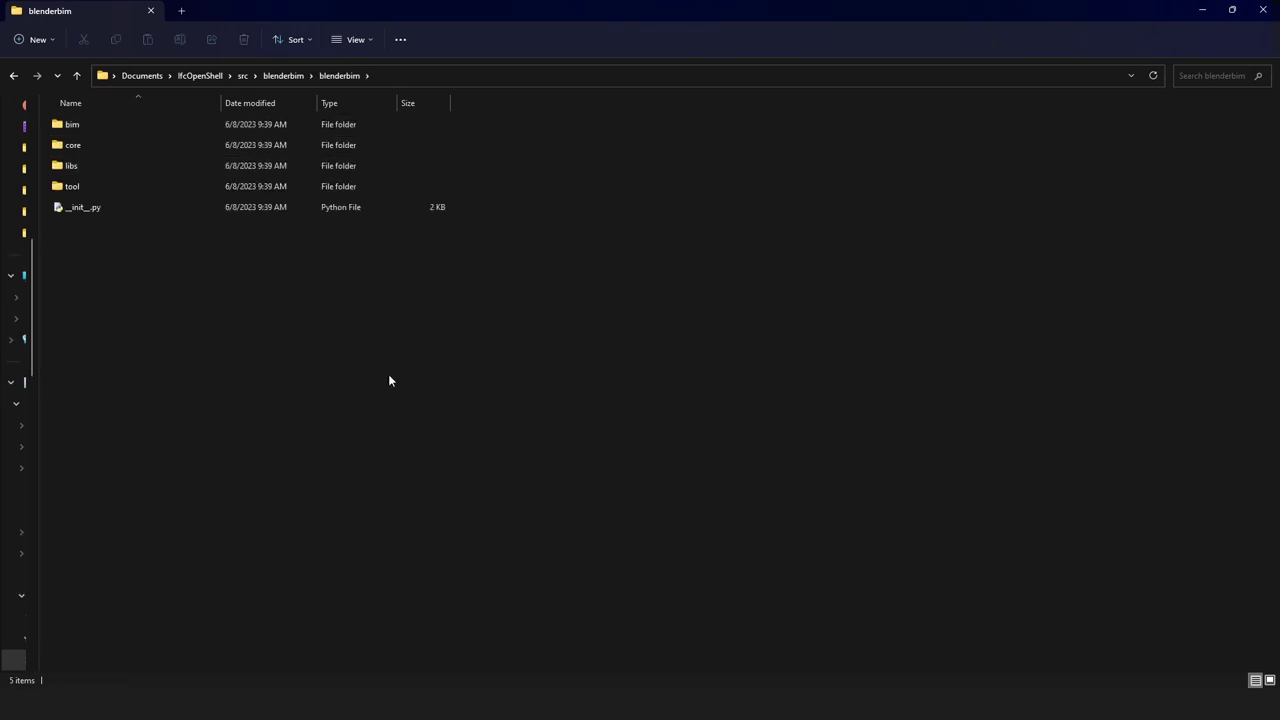
left_click_drag(542, 14, 583, 100)
key("super+Right")
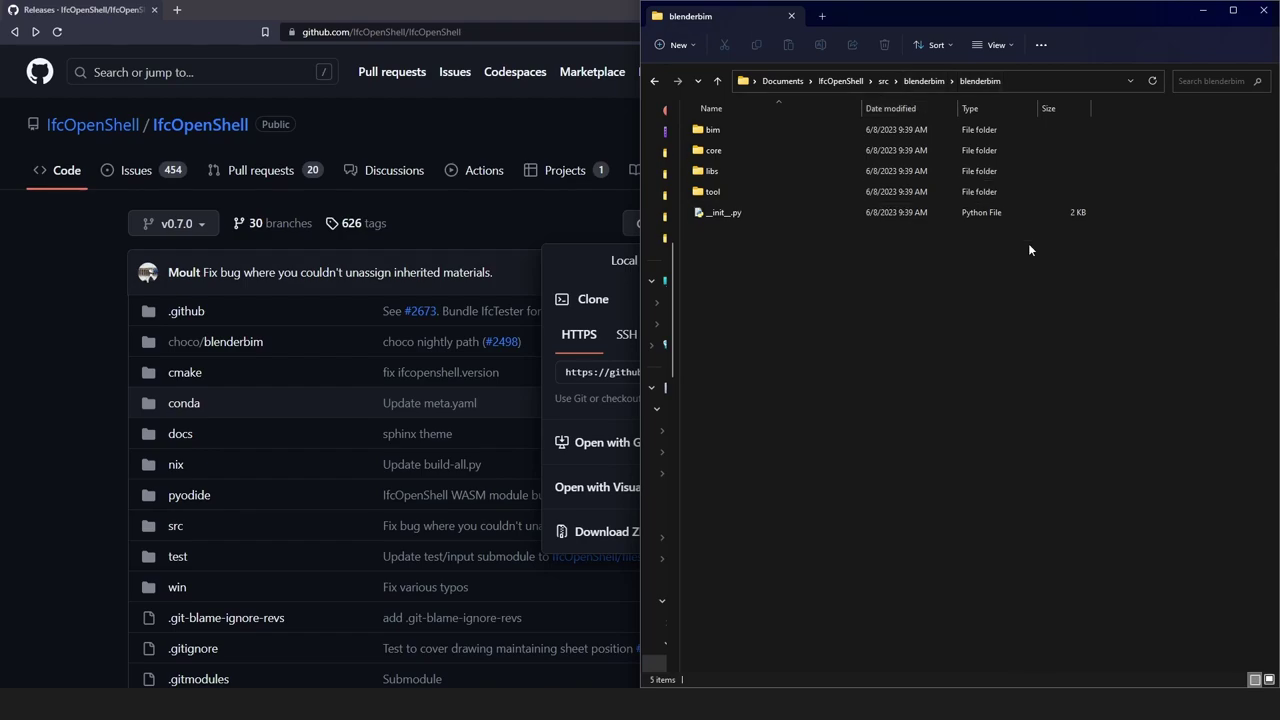
Step: Expand the BlenderBIM add-on details and widen Preferences to read its scripts\addons\blenderbim file path
left_click(742, 630)
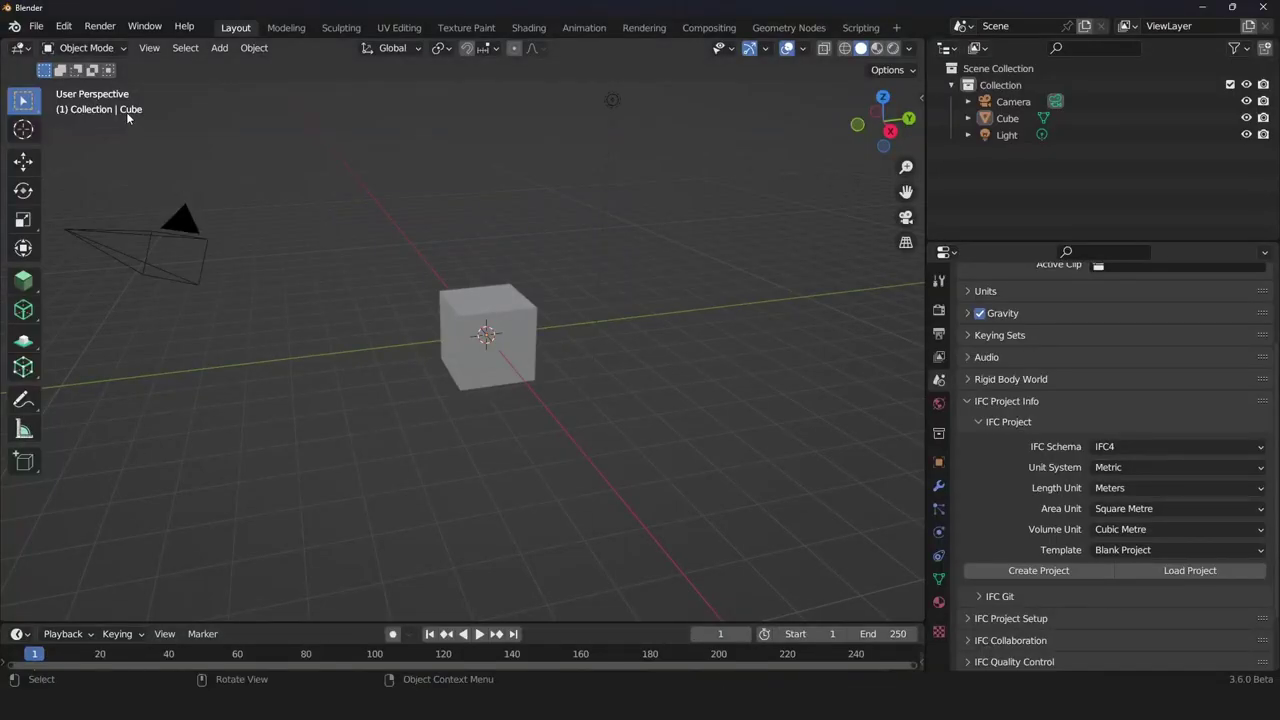
left_click(62, 26)
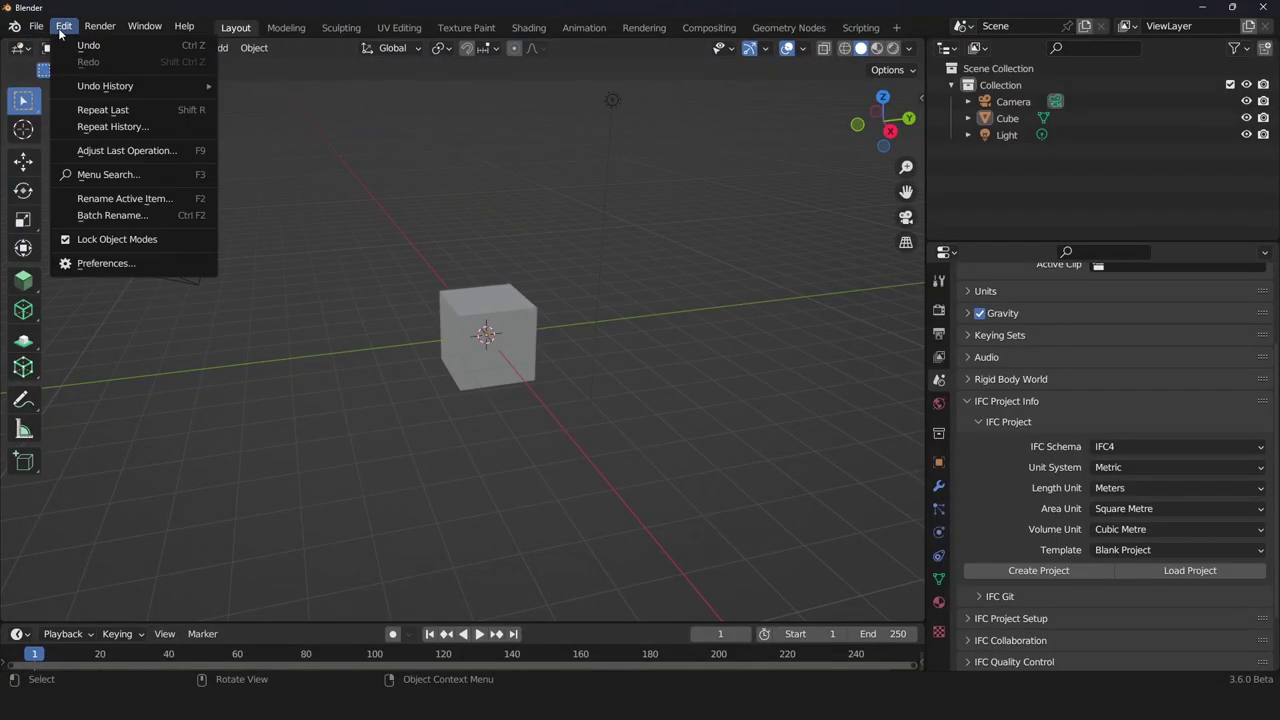
left_click(106, 262)
left_click(152, 100)
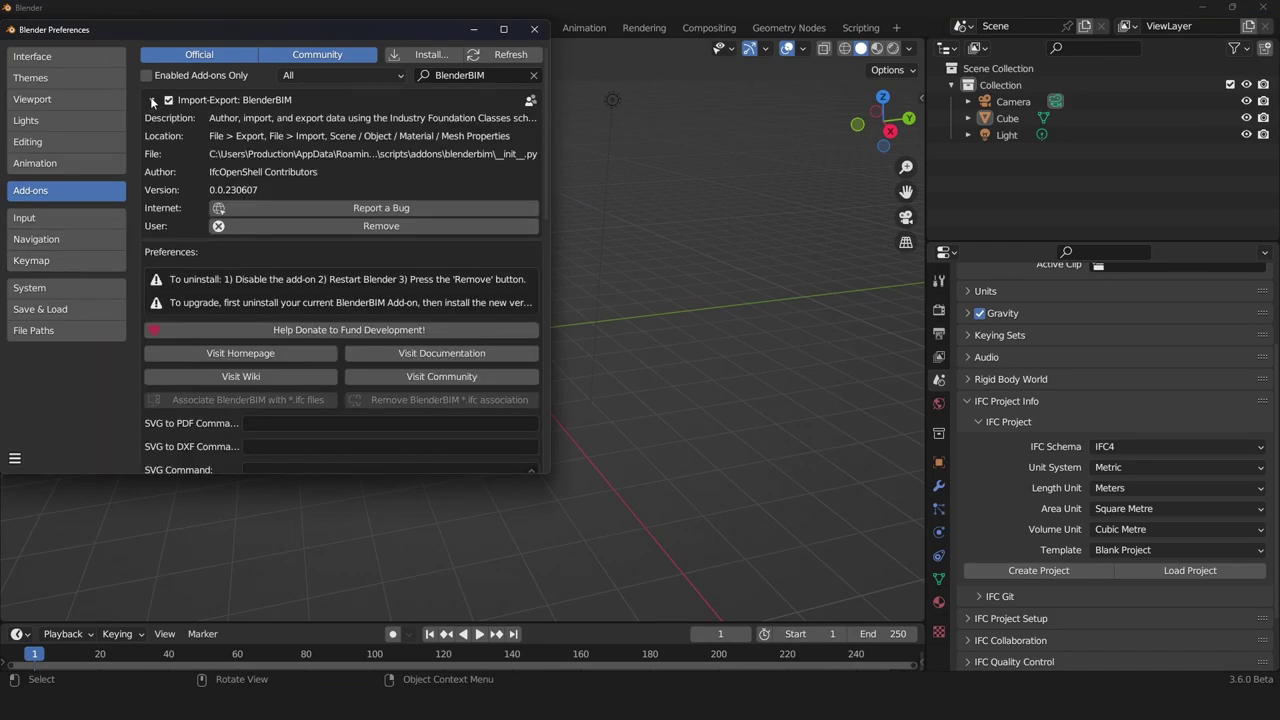
left_click(460, 76)
key("Return")
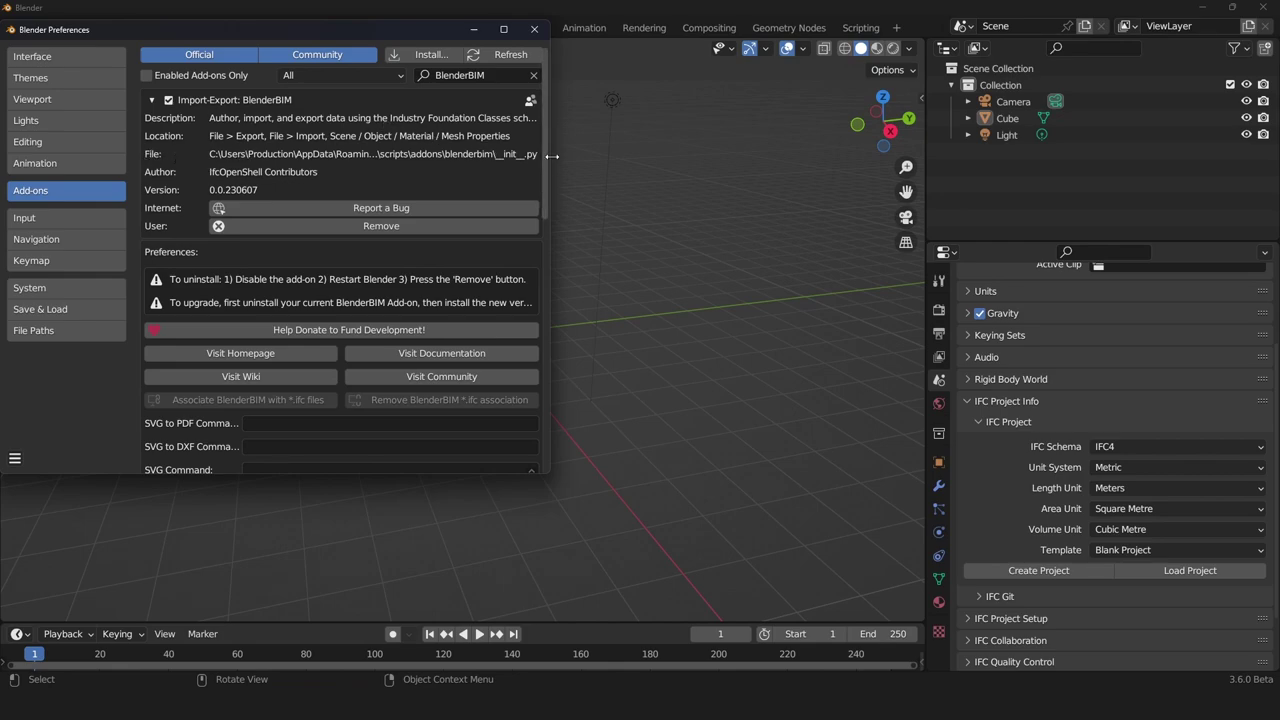
left_click_drag(548, 156, 848, 156)
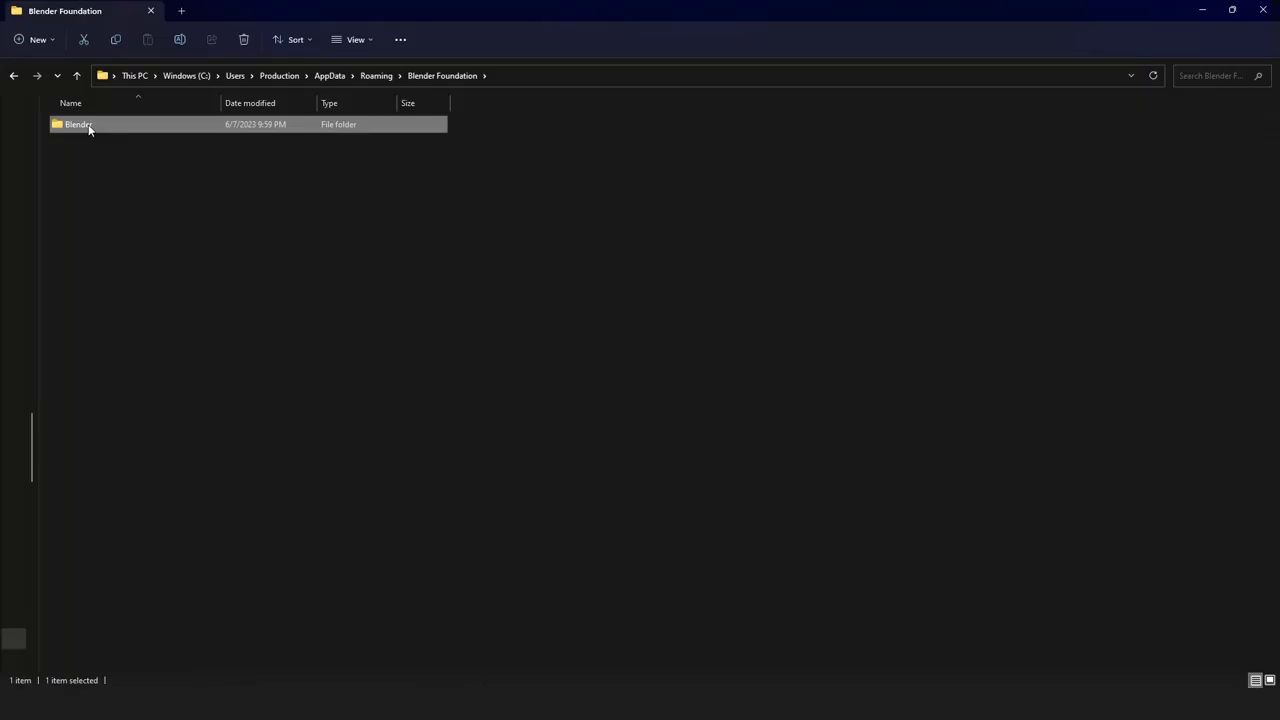
Step: Browse to Blender 3.6 scripts\addons\blenderbim and tile Explorer beside the cloned folder
double_click(87, 126)
left_click(89, 247)
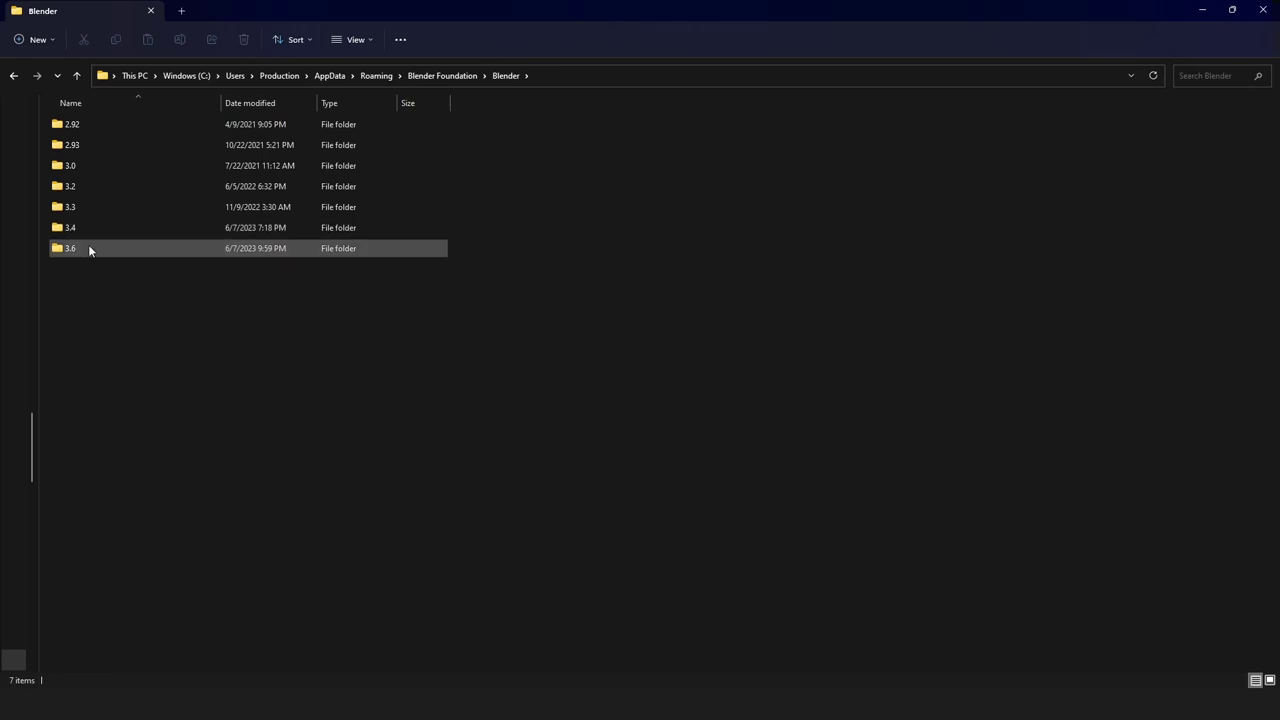
double_click(88, 248)
double_click(114, 145)
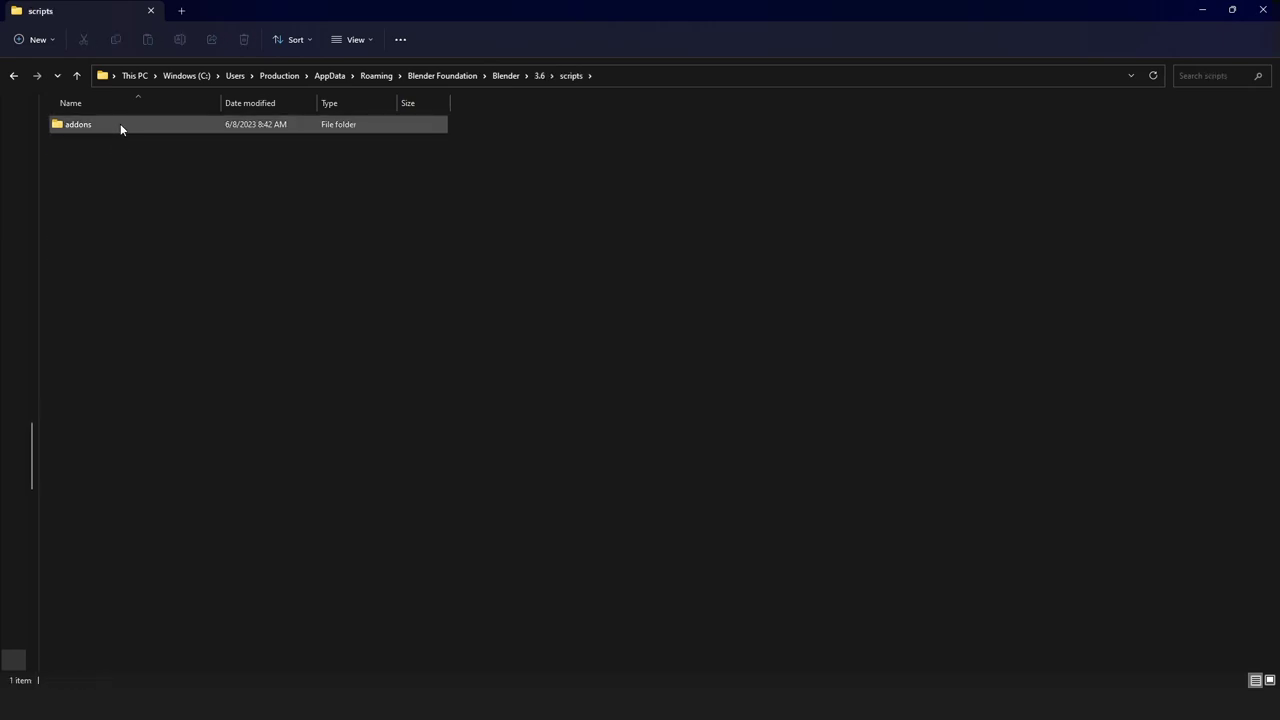
double_click(120, 124)
double_click(120, 124)
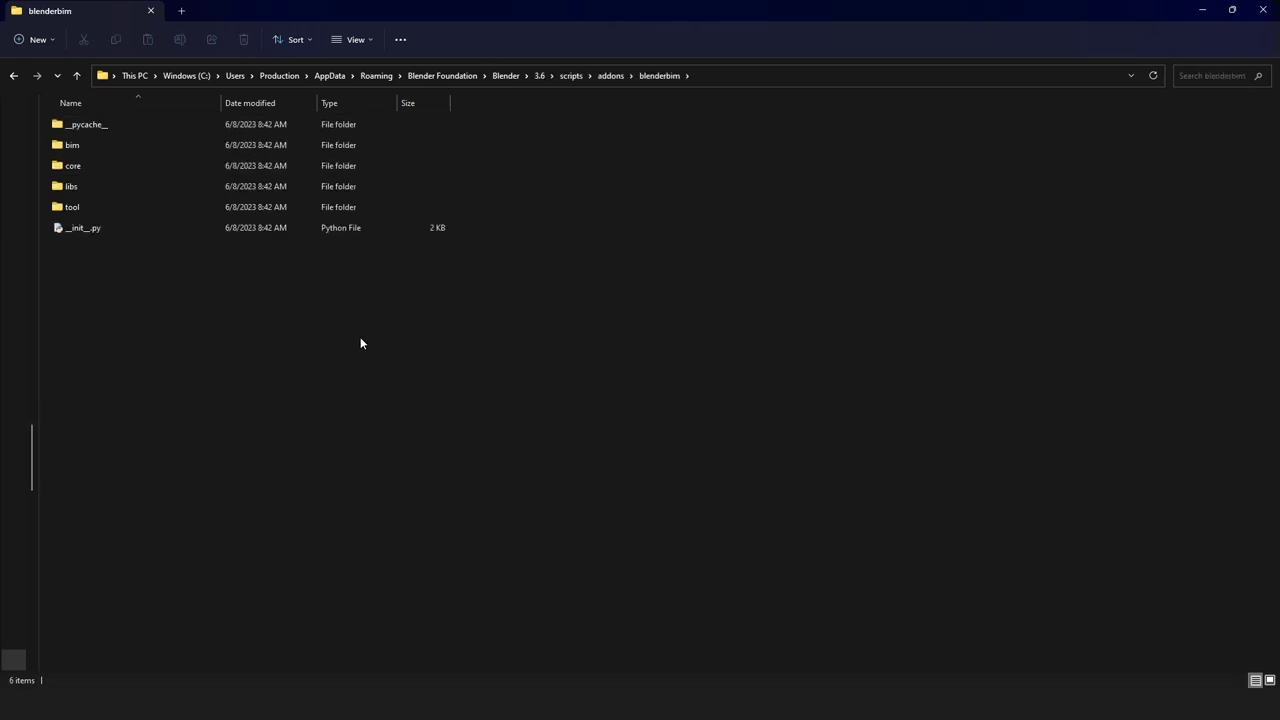
left_click_drag(688, 6, 5, 140)
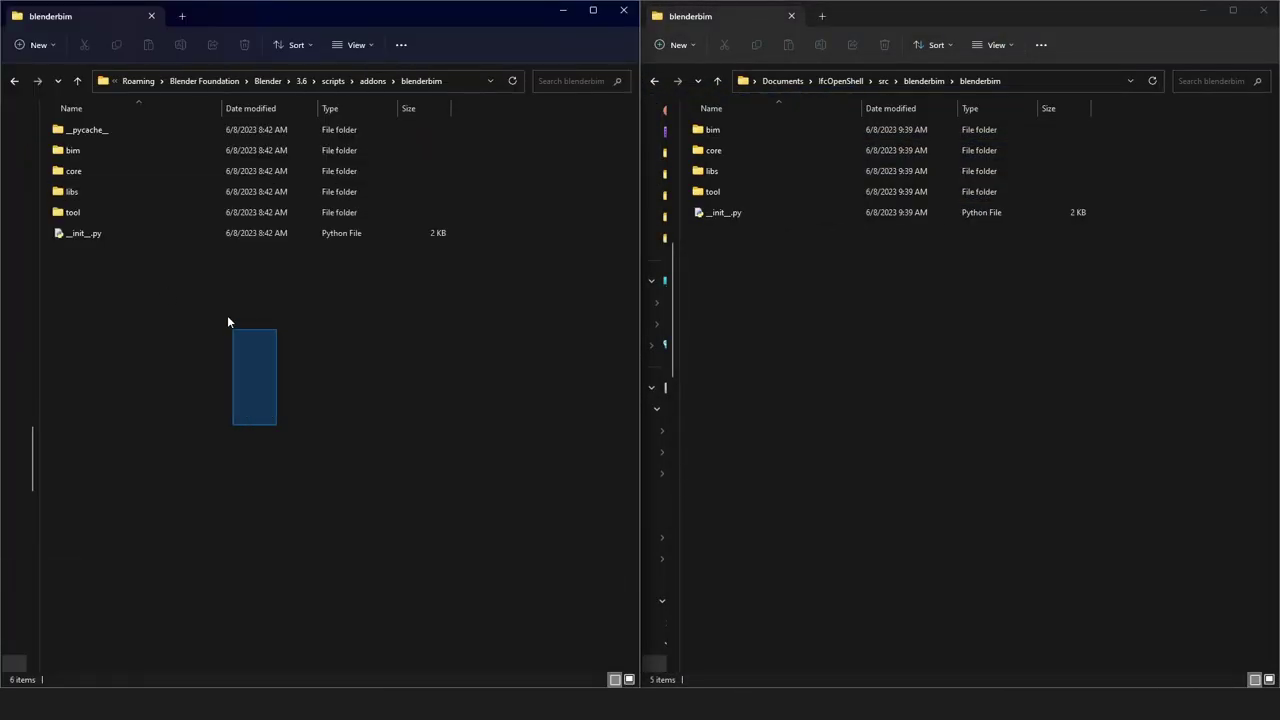
Step: Select the six installed items and five cloned items to compare both folders
left_click_drag(228, 321, 73, 3)
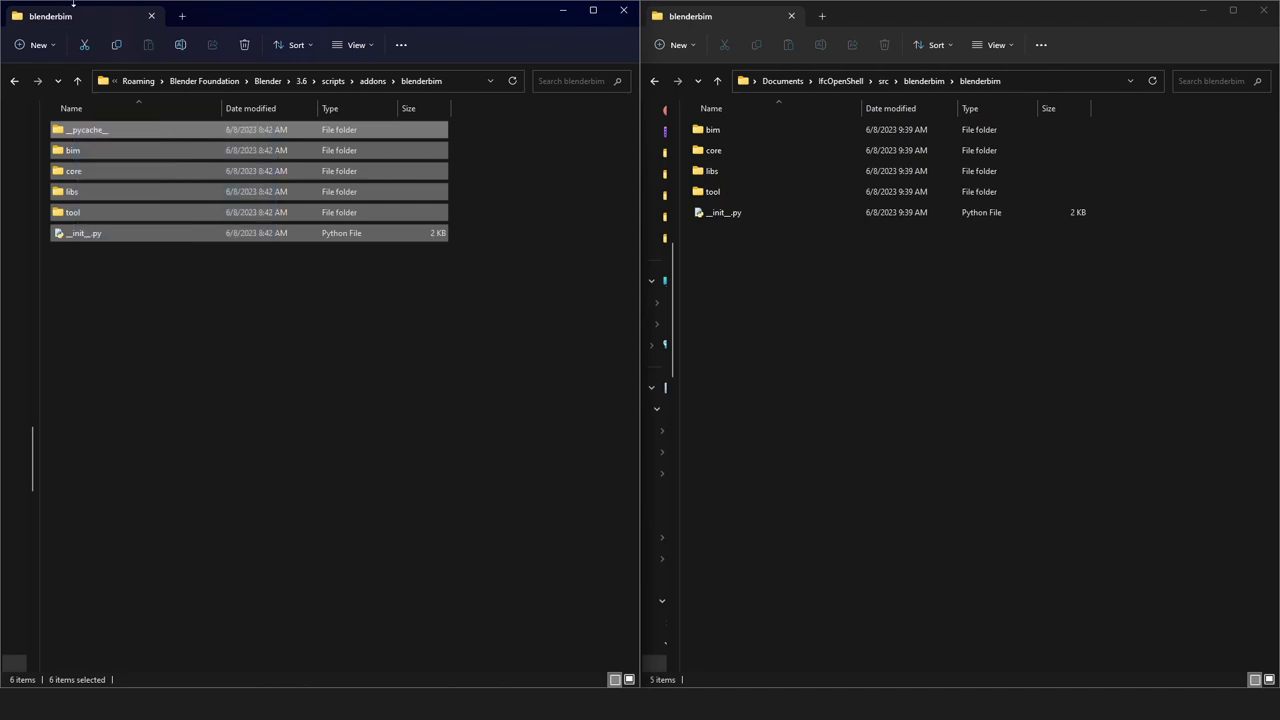
left_click_drag(920, 355, 816, 78)
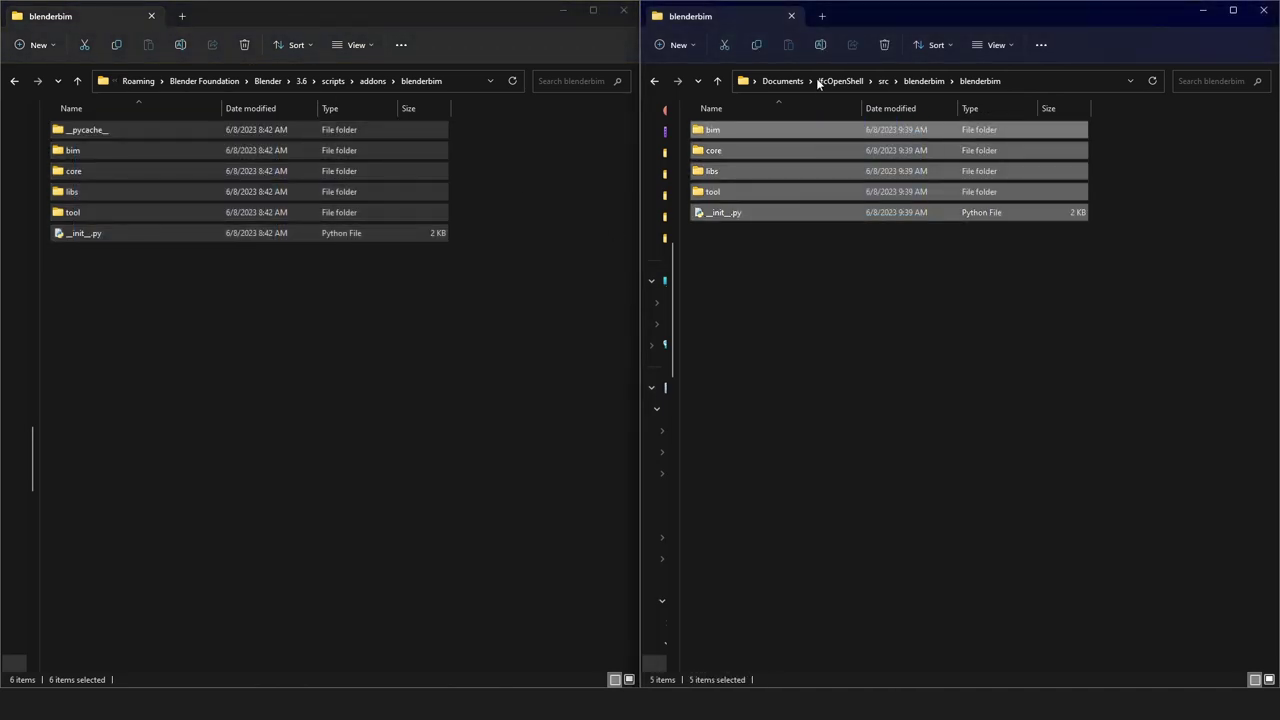
left_click(902, 406)
Step: Close Blender without saving changes
left_click(744, 705)
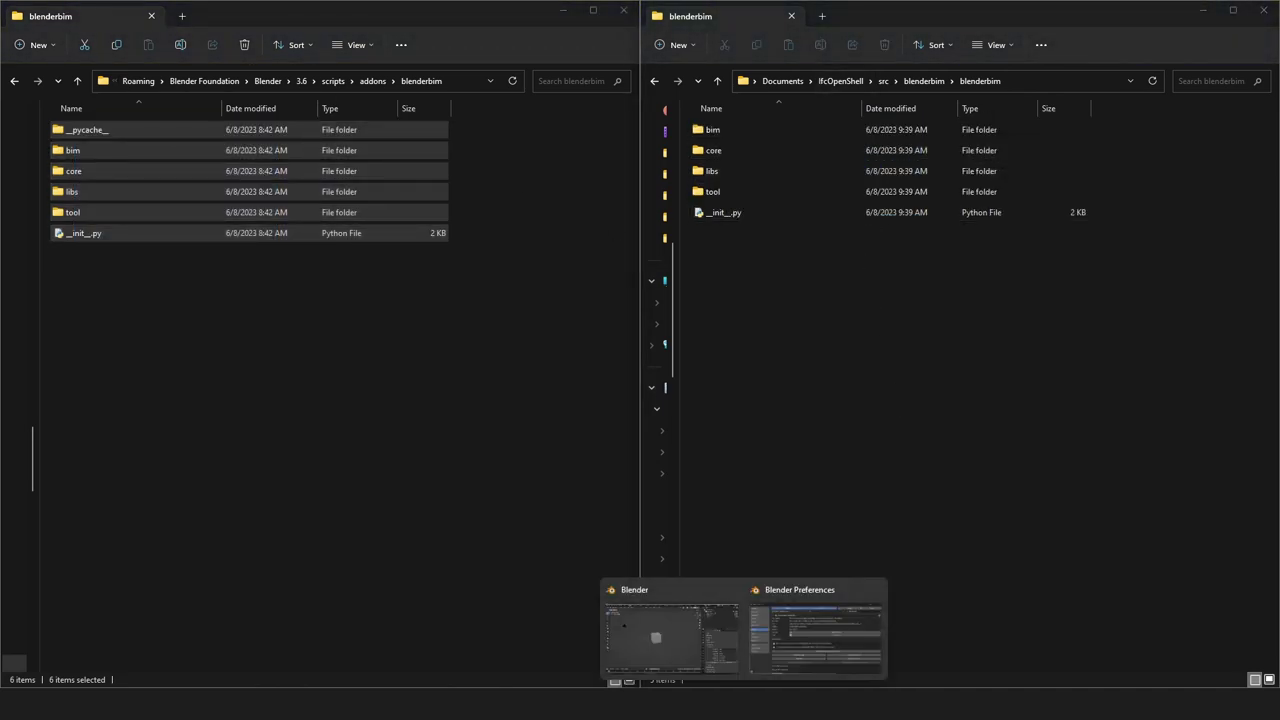
right_click(744, 705)
left_click(749, 664)
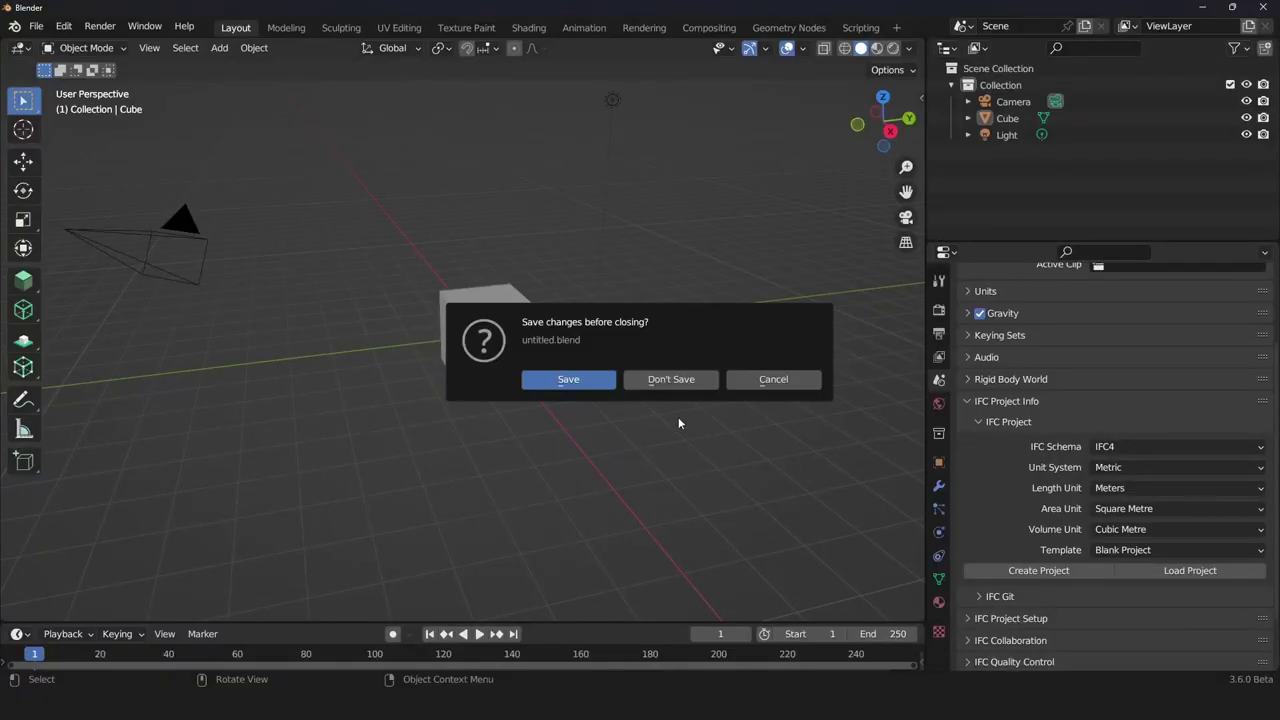
left_click(670, 378)
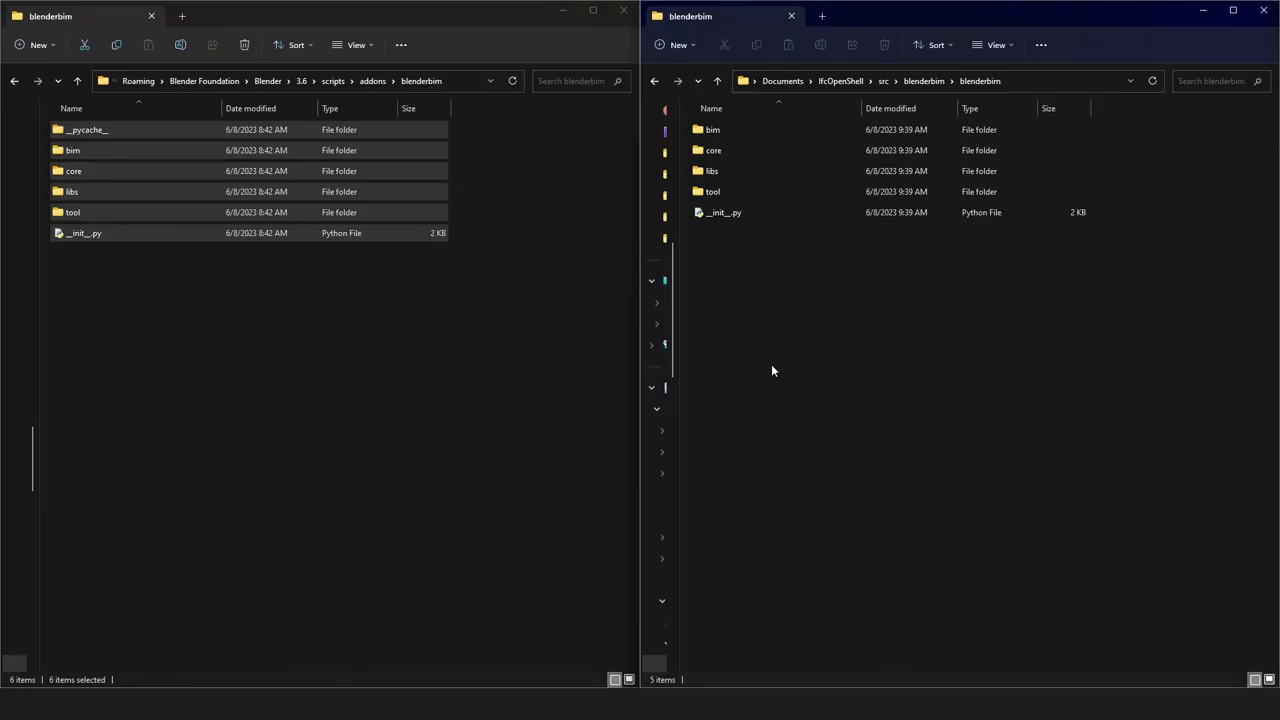
Step: Reselect the six items in the installed folder, then bring up the cloned folder window
left_click(449, 363)
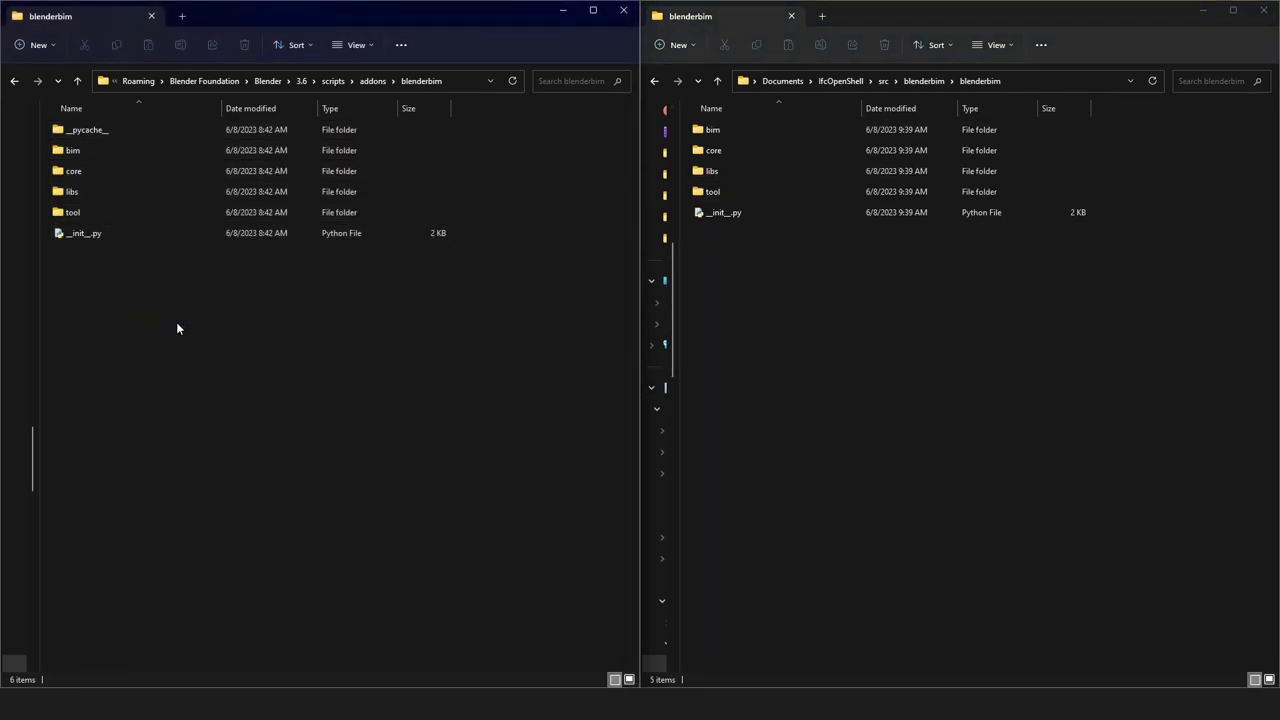
left_click_drag(177, 324, 100, 130)
left_click(841, 293)
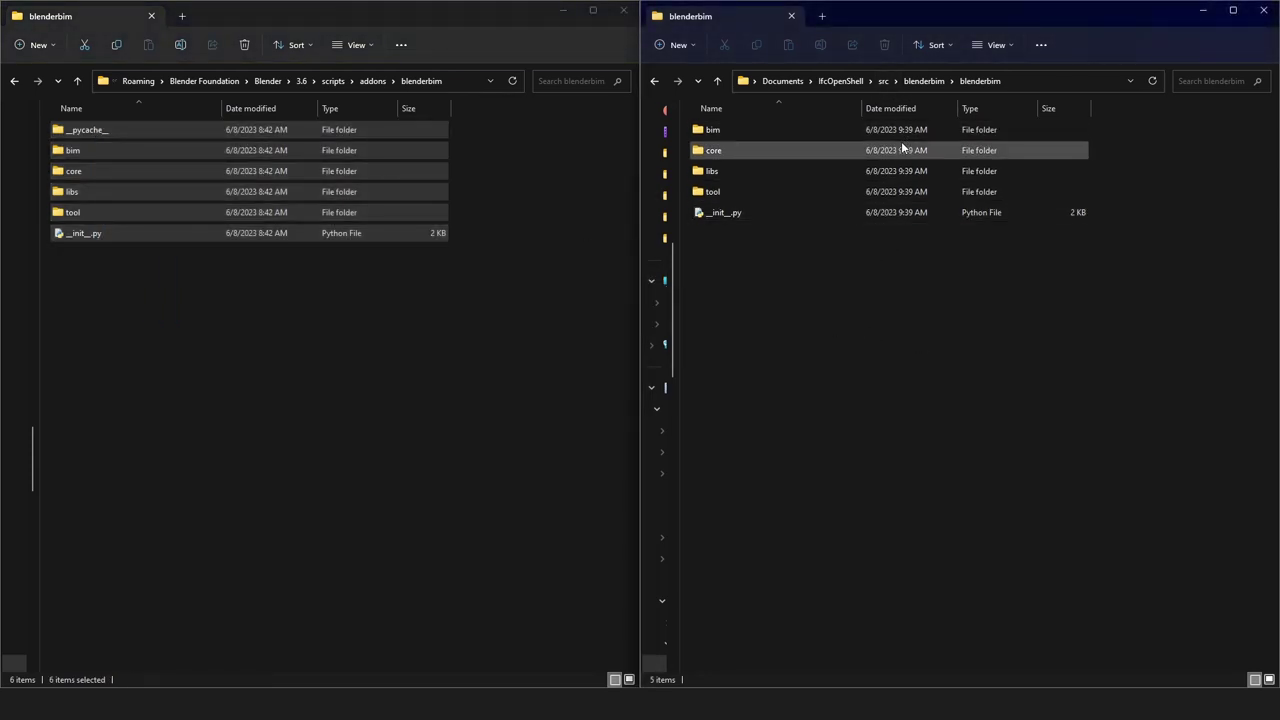
Step: Delete the bim, tool and core folders from the installed blenderbim add-on folder
mouse_move(902, 146)
left_click(167, 255)
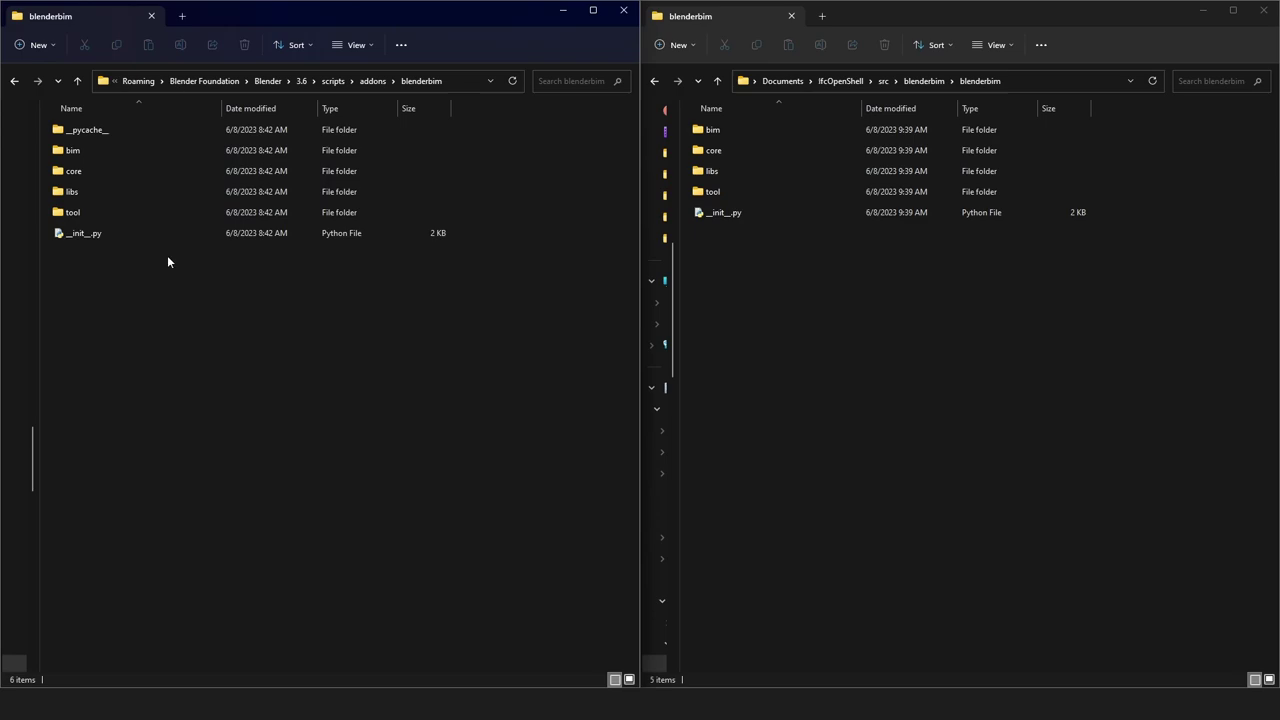
left_click(100, 151)
left_click(80, 211, "ctrl")
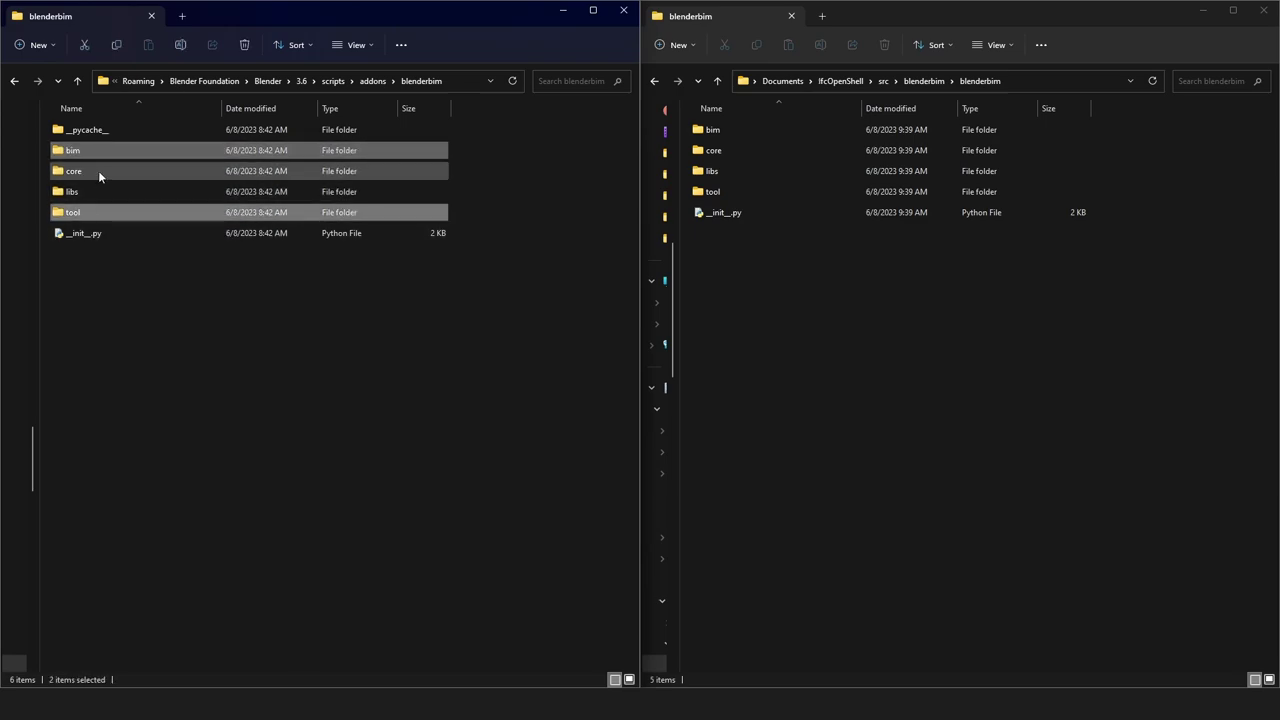
left_click(99, 176, "ctrl")
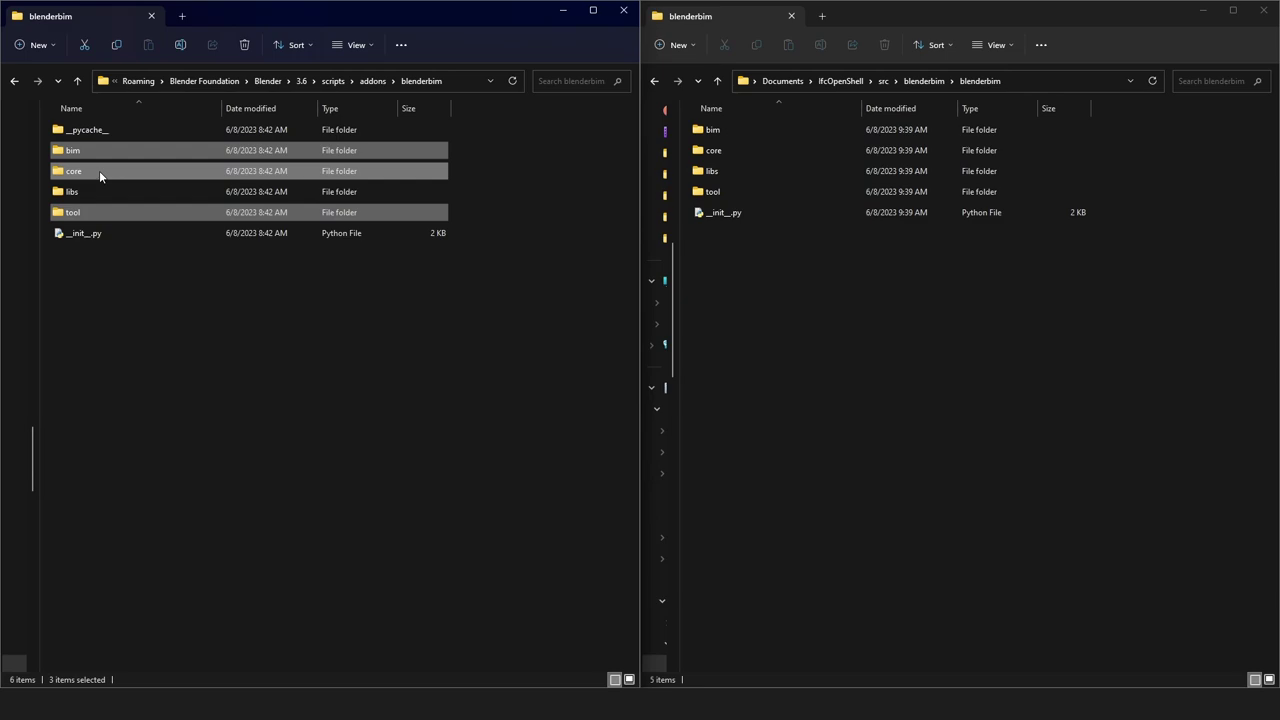
key("Delete")
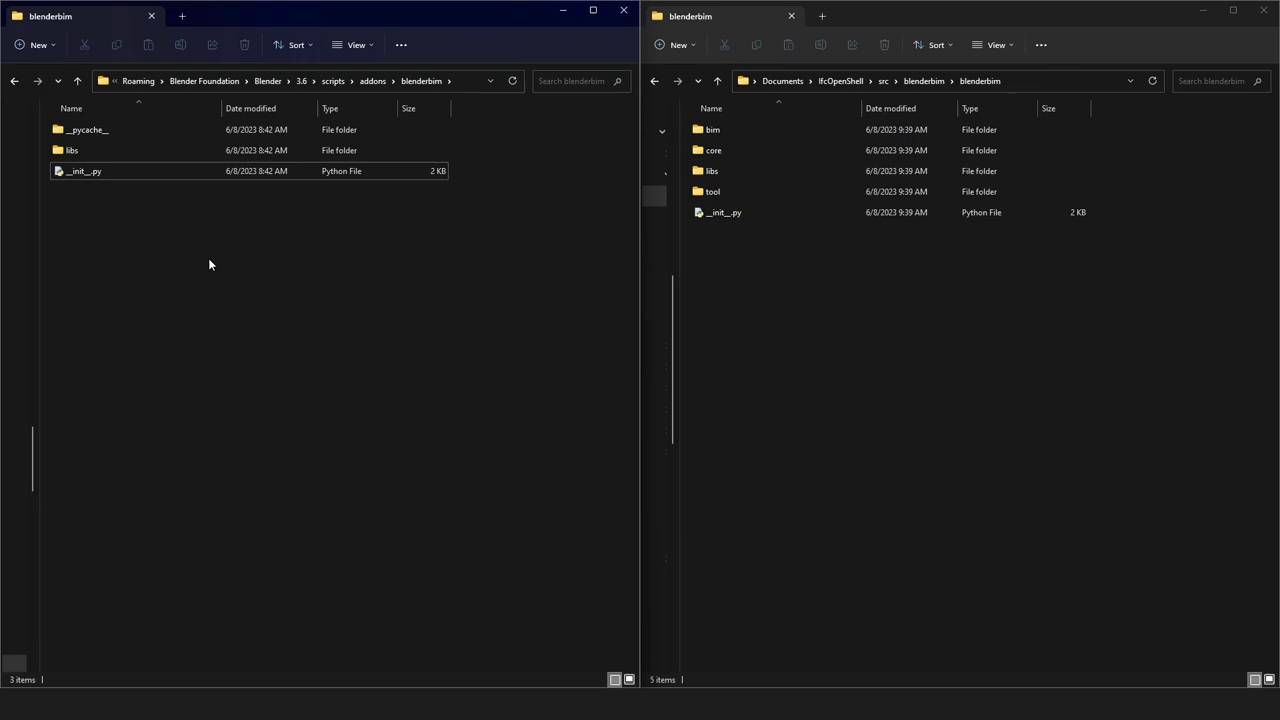
Step: Launch Command Prompt with administrator rights
key("super")
type("cmd")
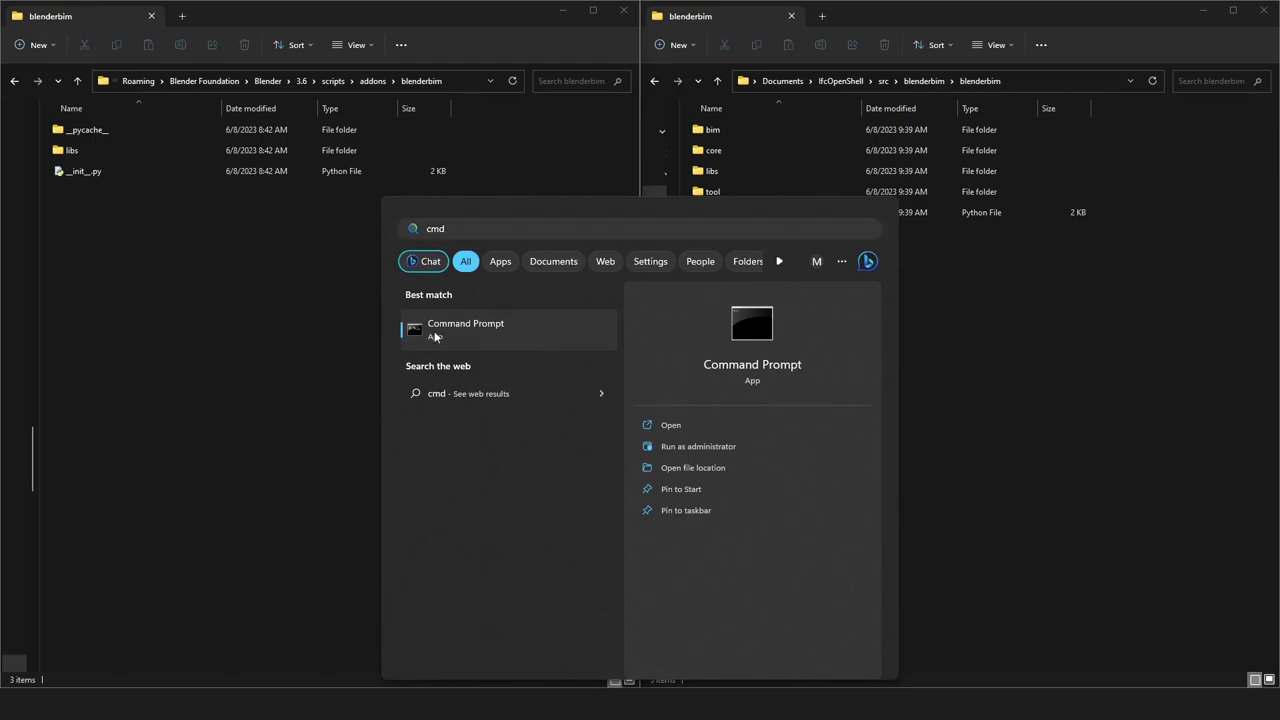
right_click(436, 333)
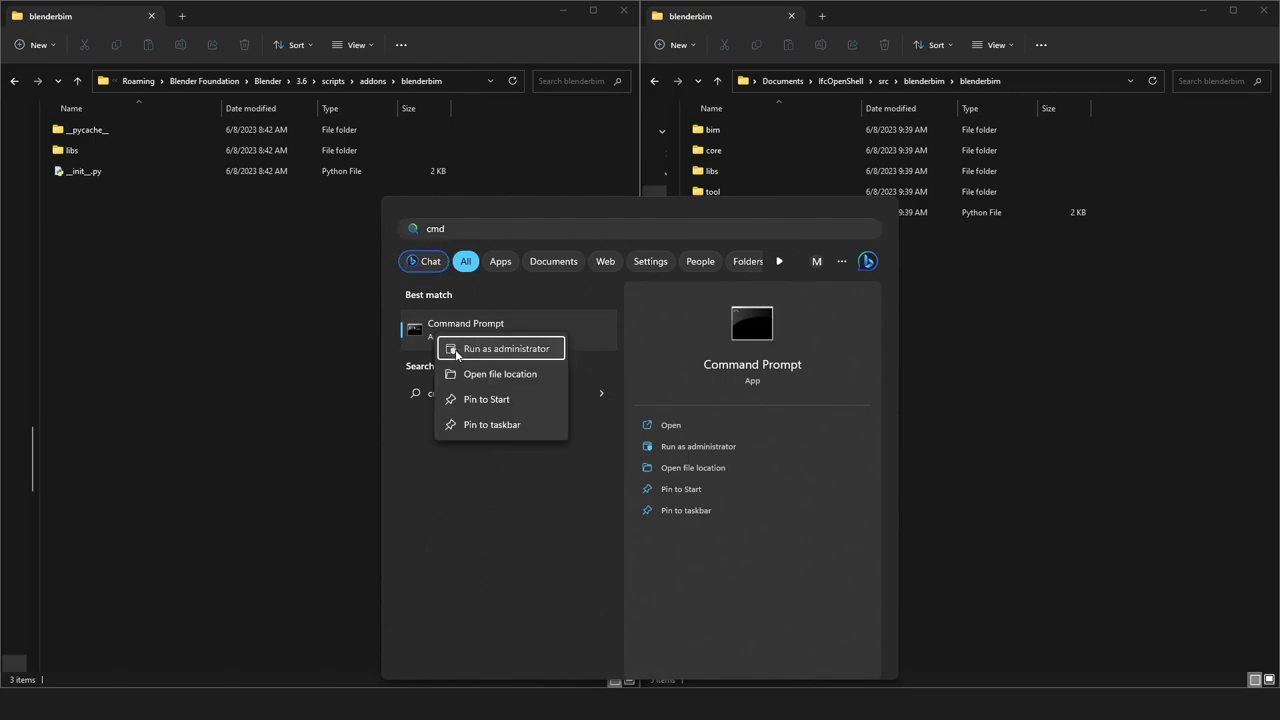
left_click(455, 349)
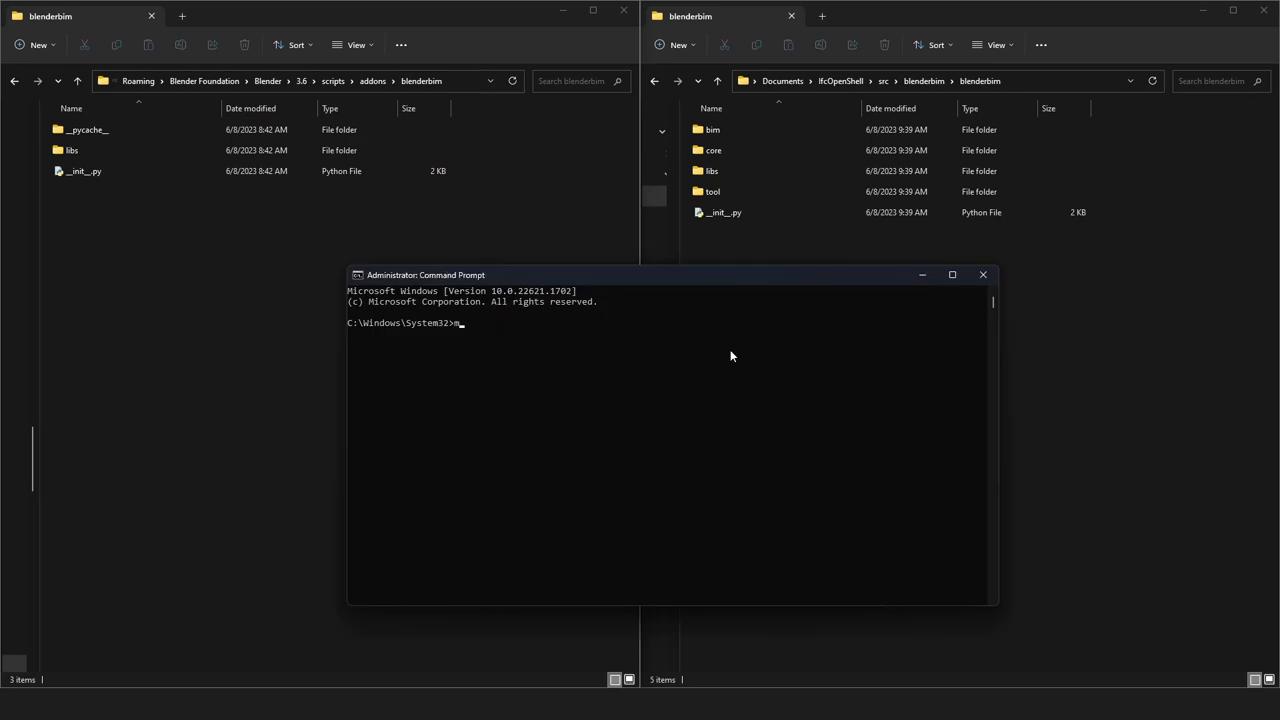
Step: Link the add-on's core folder to the clone's blenderbim core folder with mklink /D
type("mklink /D")
left_click(457, 84)
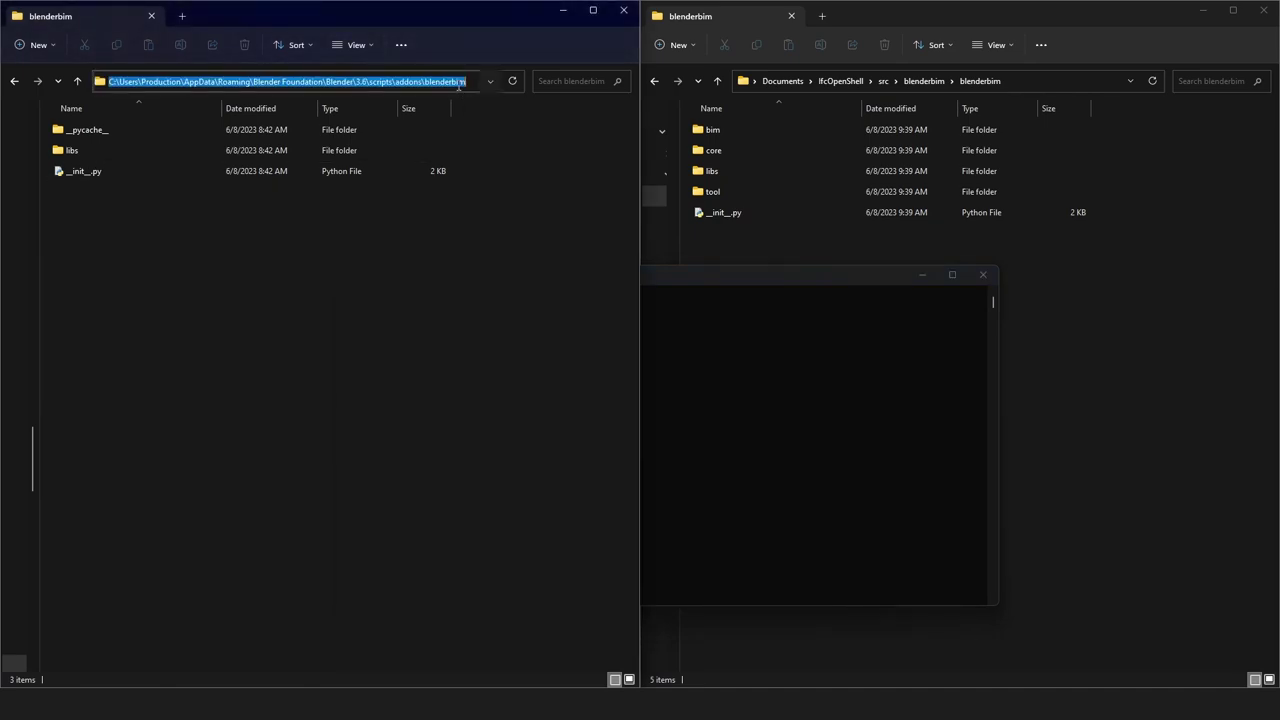
left_click(666, 274)
type("\"")
type("C:\\Users\\Production\\AppData\\Roaming\\Blender Foundation\\Blender\\3.6\\scripts\\addons\\blenderbim")
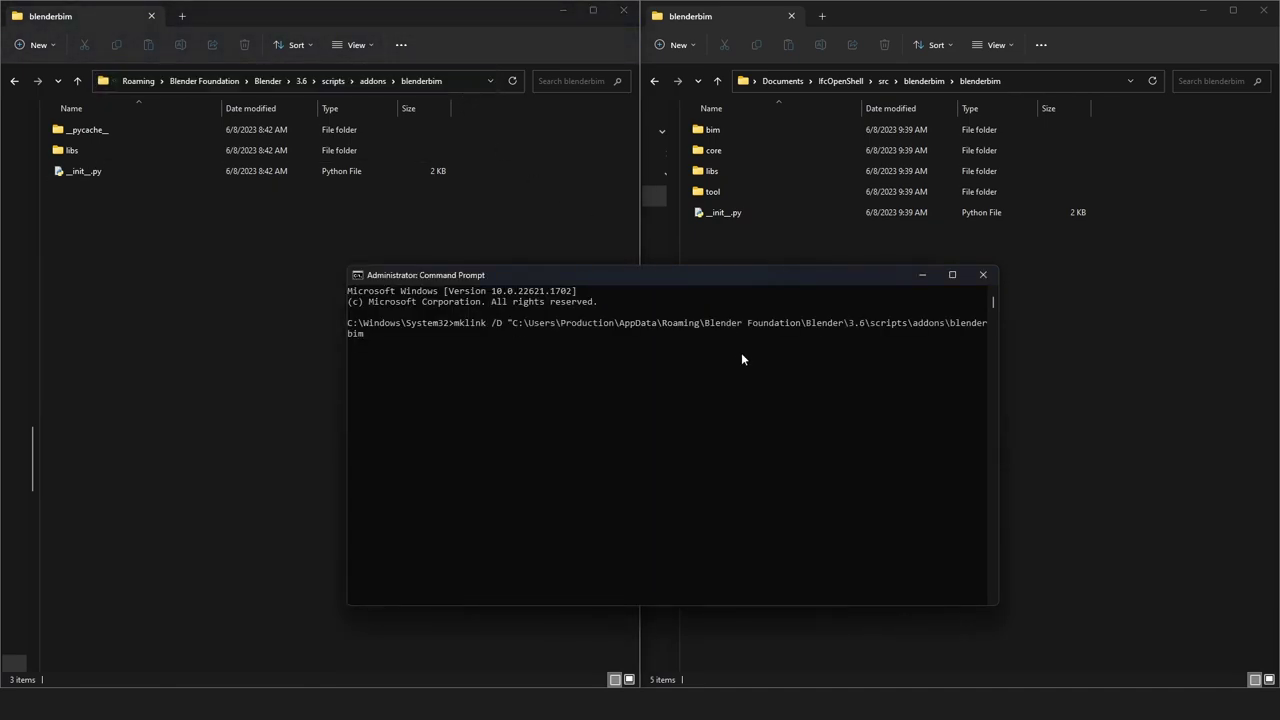
type("\\core\" \"")
double_click(713, 150)
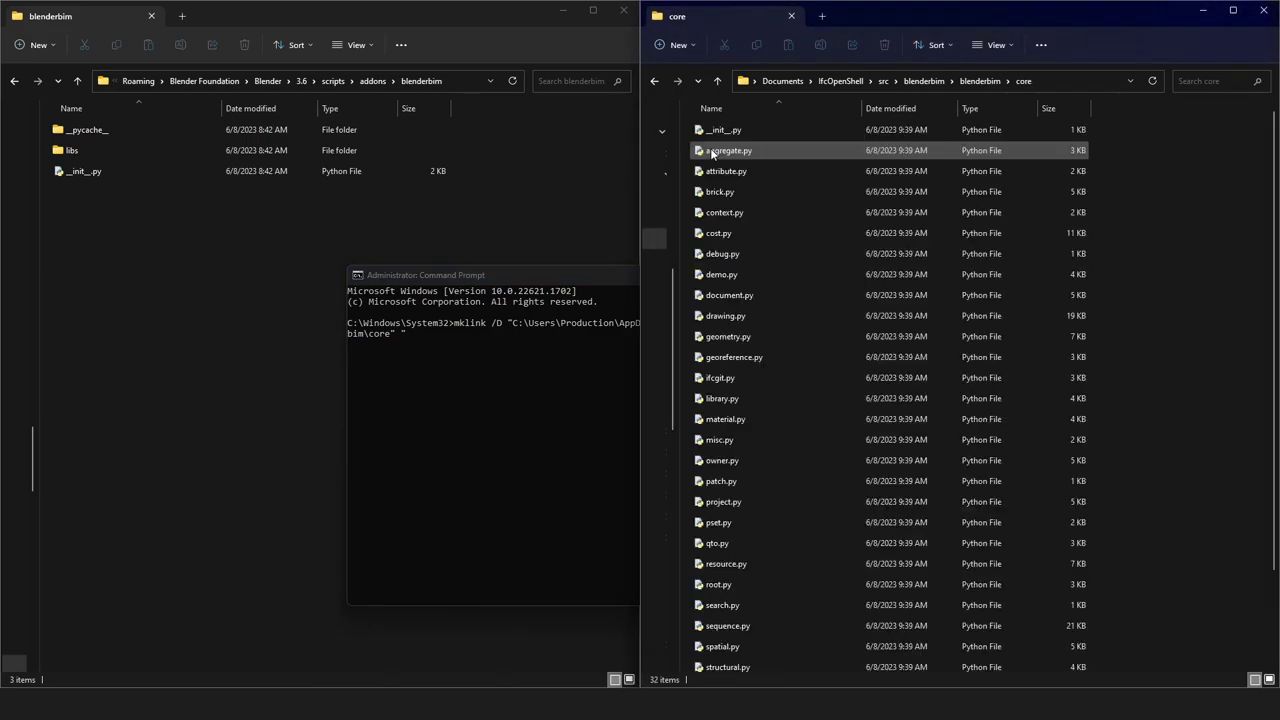
left_click(1070, 87)
key("ctrl+c")
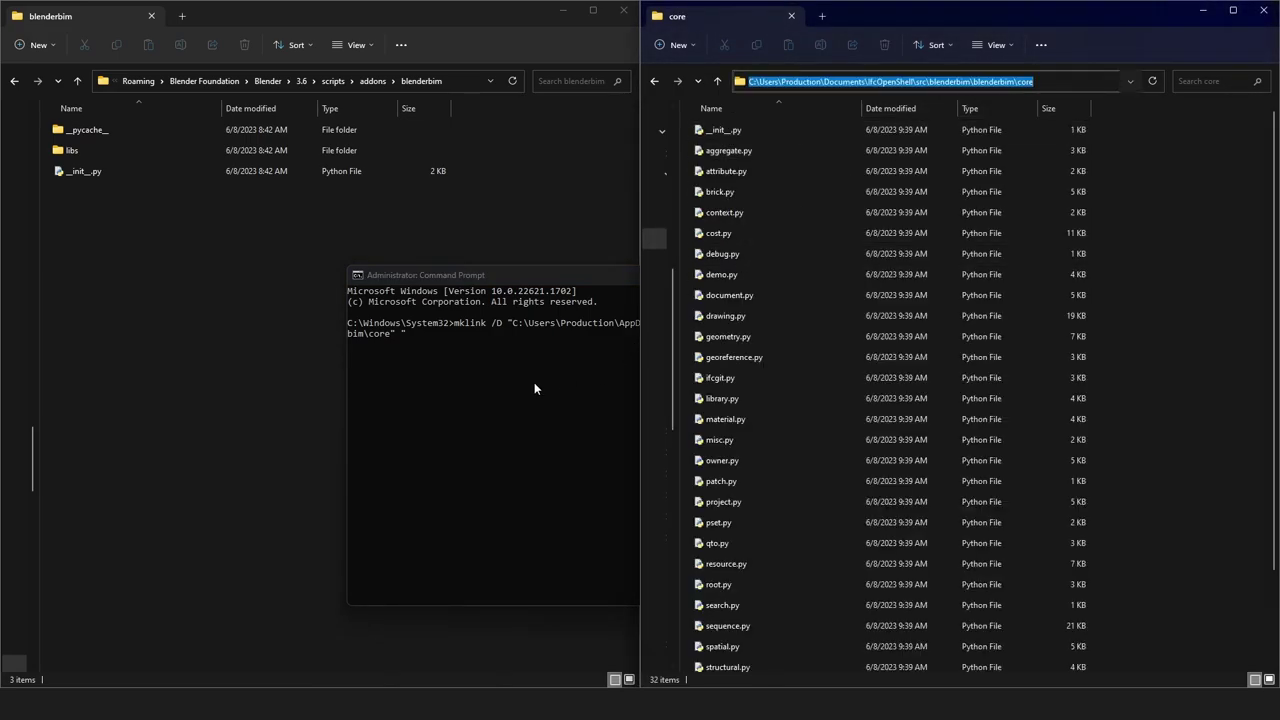
left_click(534, 385)
key("ctrl+v")
key("Return")
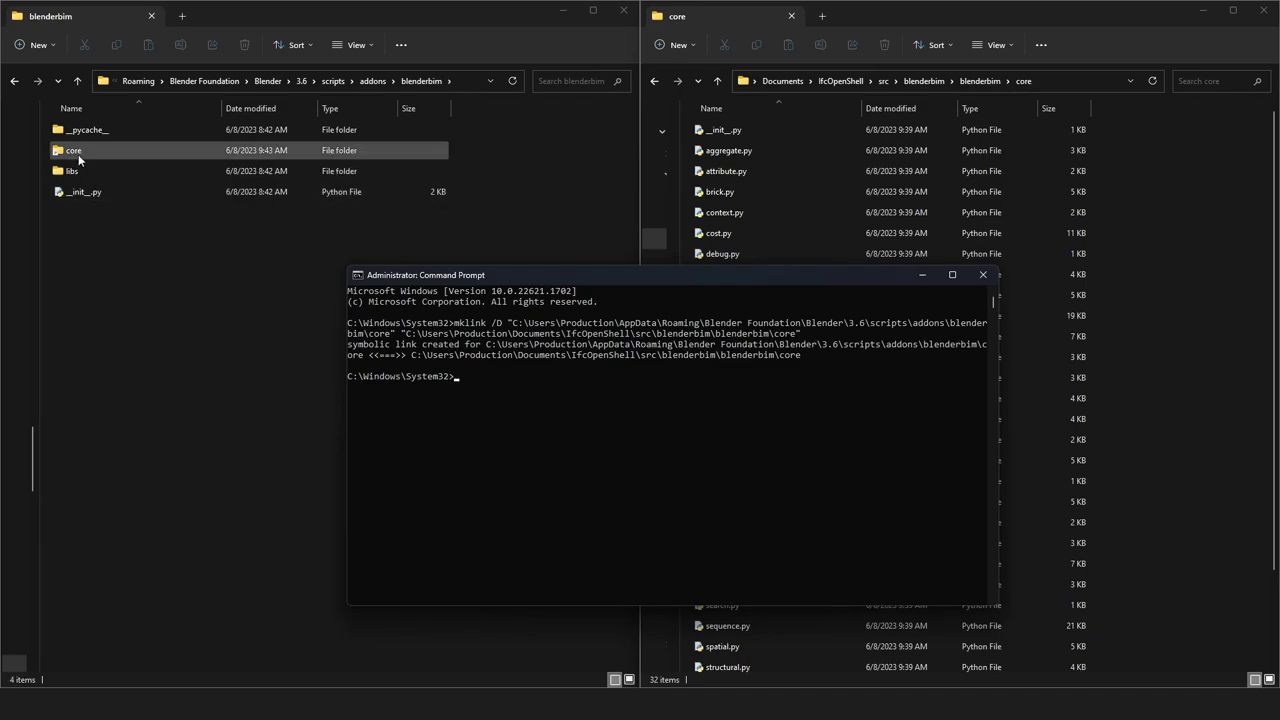
Step: Create the tool and bim links to the clone and verify them in the add-on folder
left_click(144, 154)
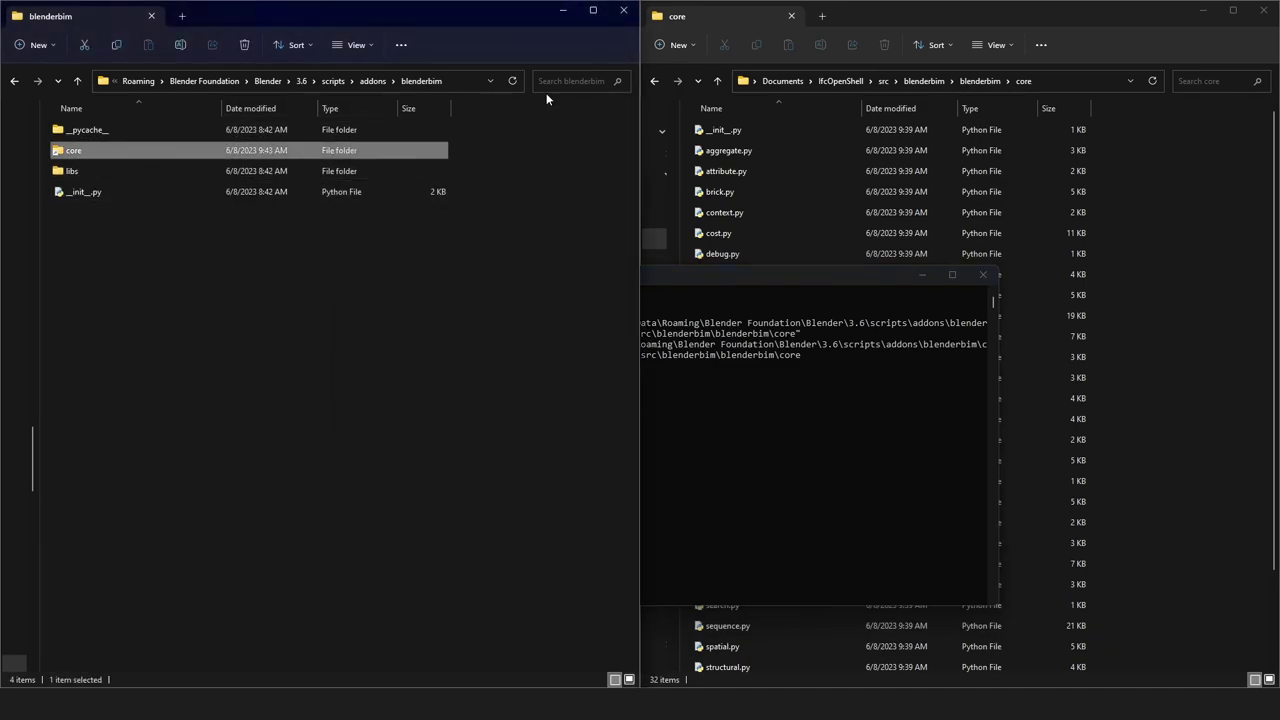
left_click(967, 84)
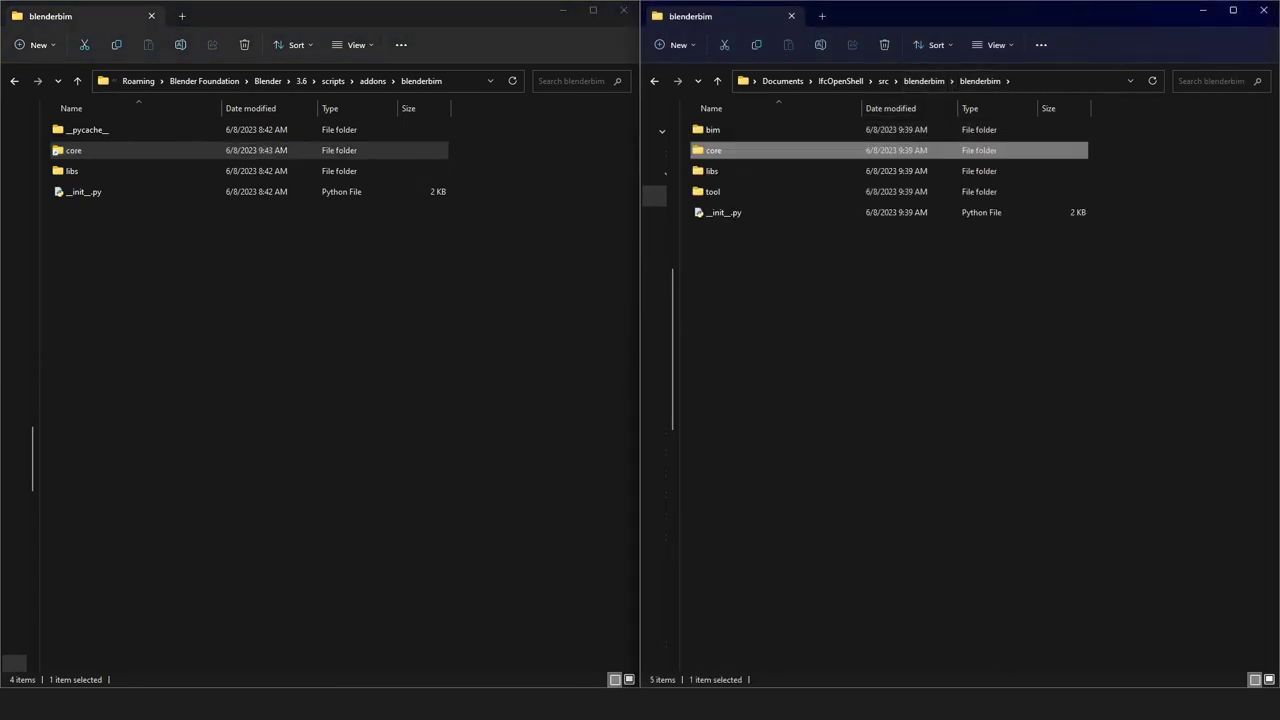
key("alt+Tab")
left_click(665, 486)
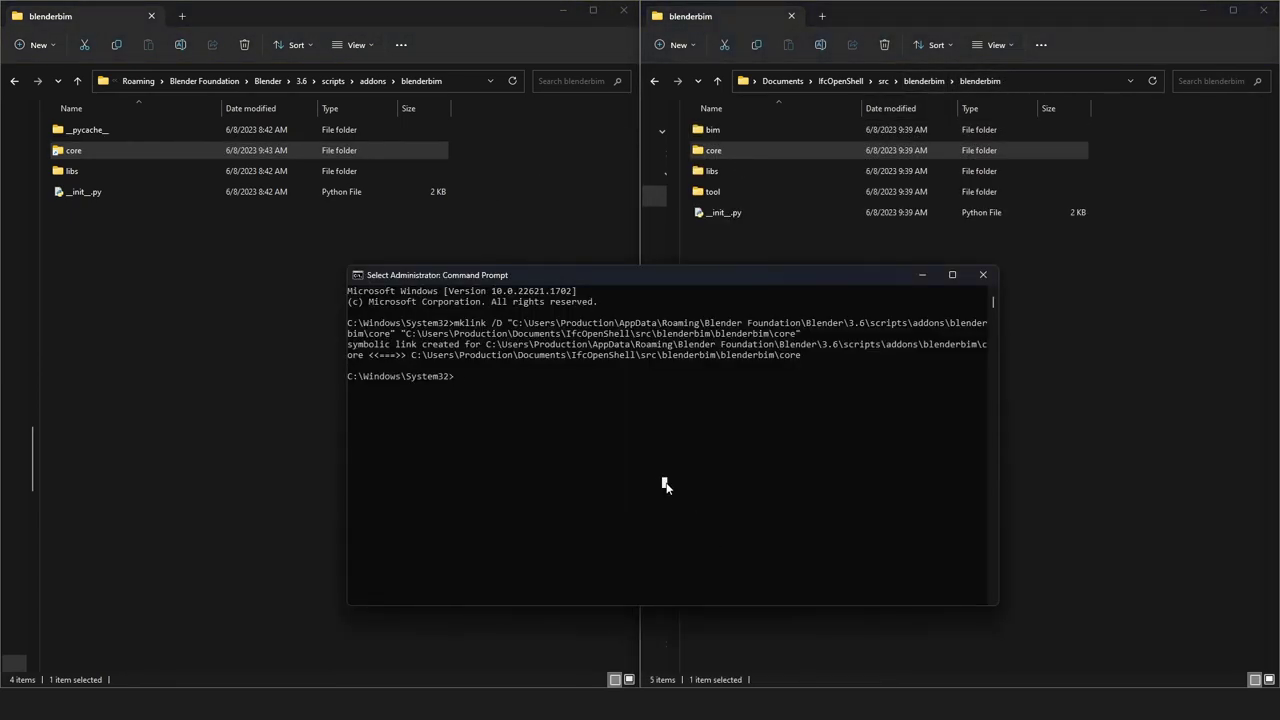
right_click(666, 486)
left_click(224, 319)
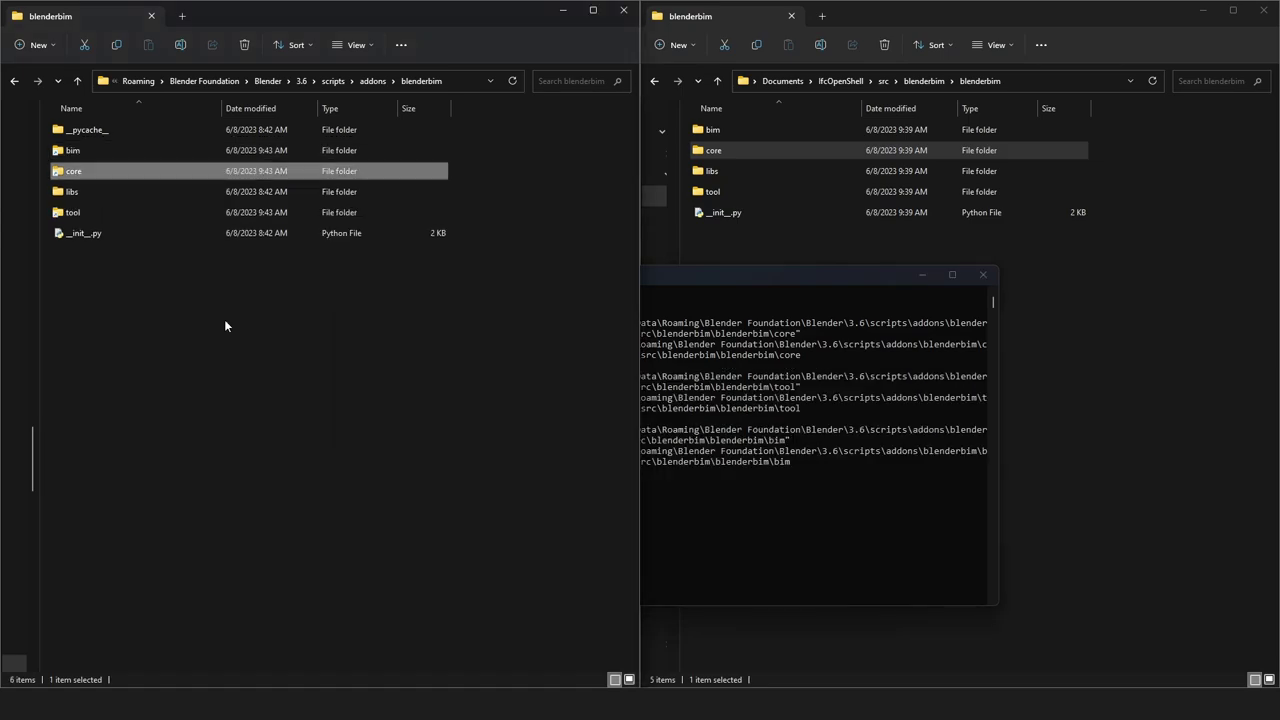
Step: Open the add-on's libs\site\packages\ifcopenshell folder and select api and util
double_click(177, 193)
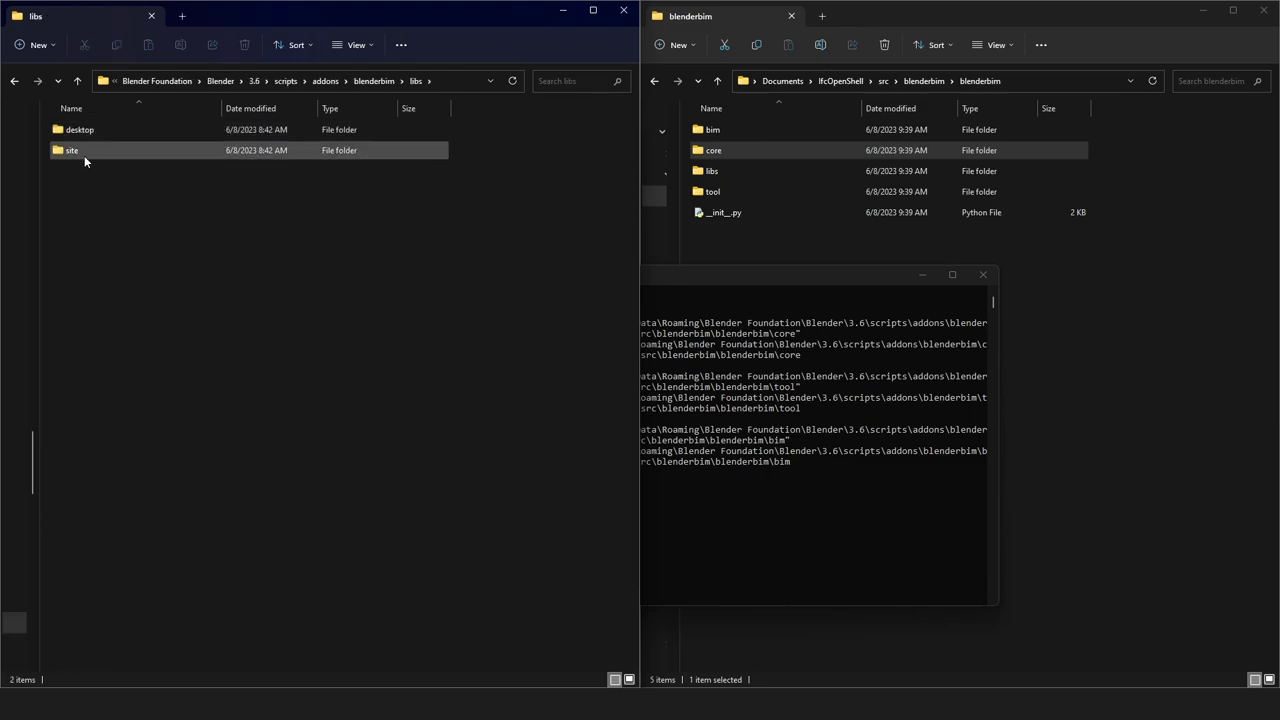
double_click(84, 152)
double_click(92, 130)
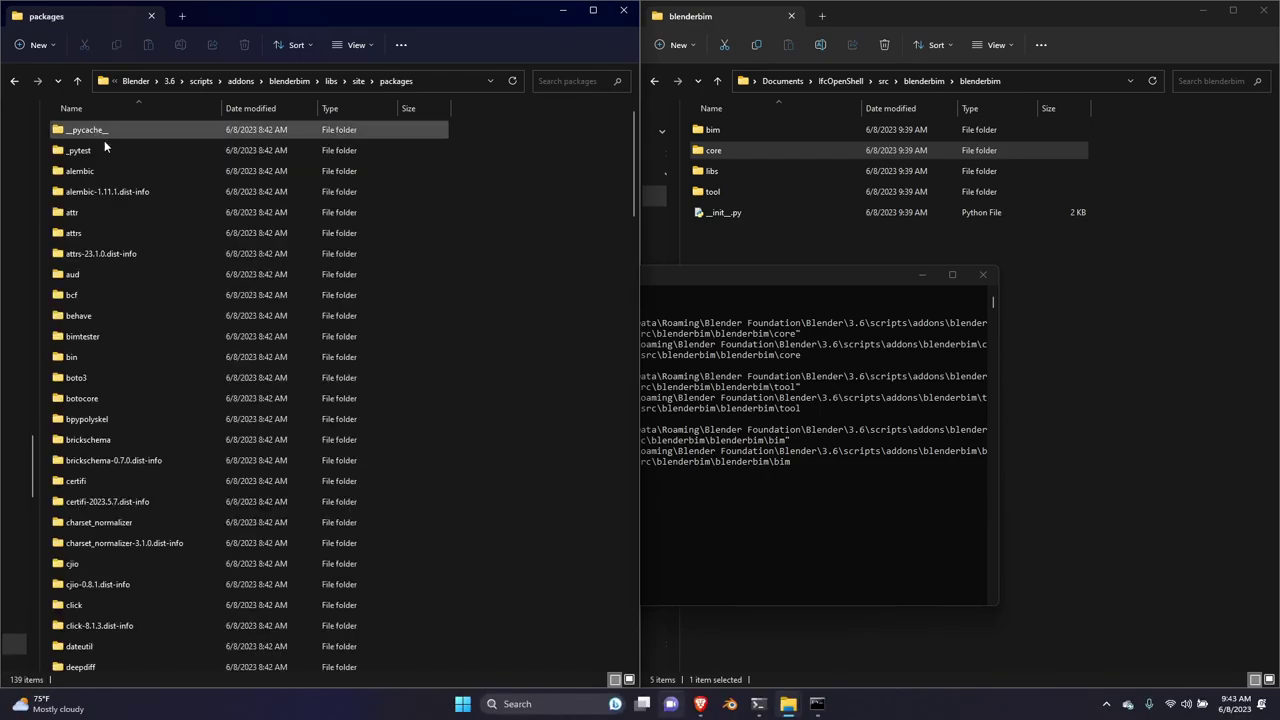
key("i")
key("Down")
key("Down")
key("Down")
key("Down")
key("Down")
key("Down")
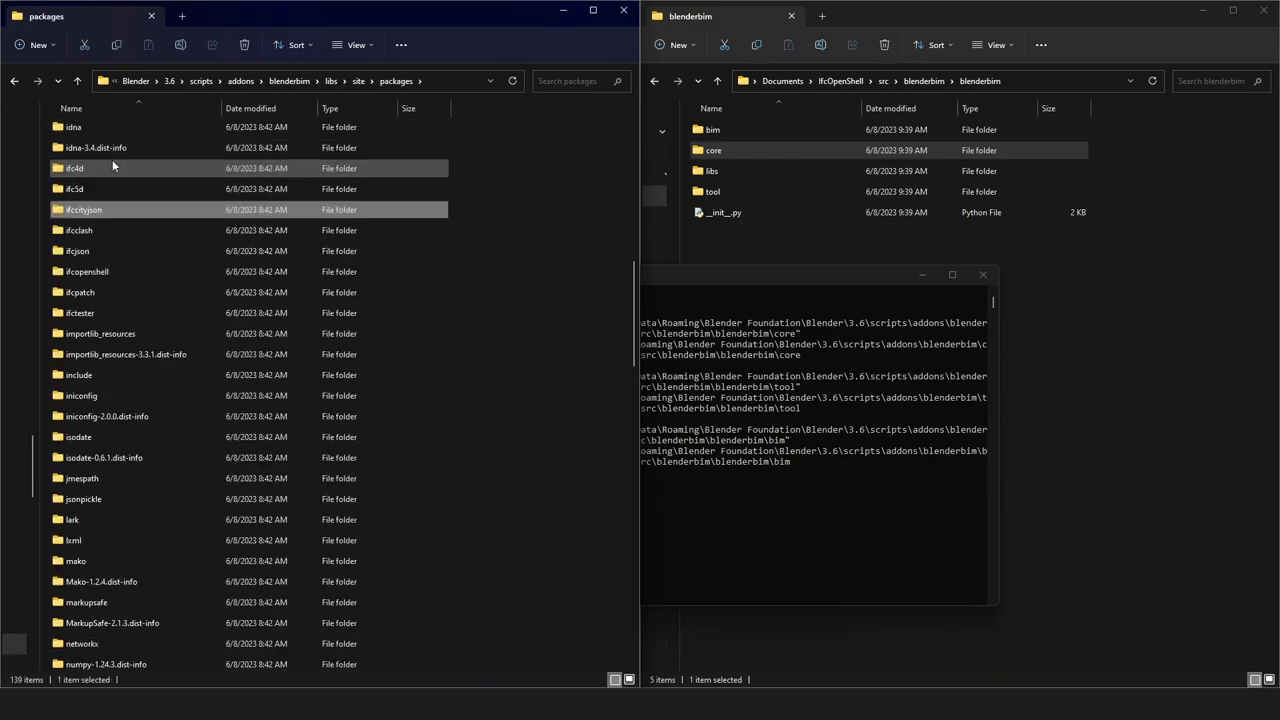
double_click(111, 268)
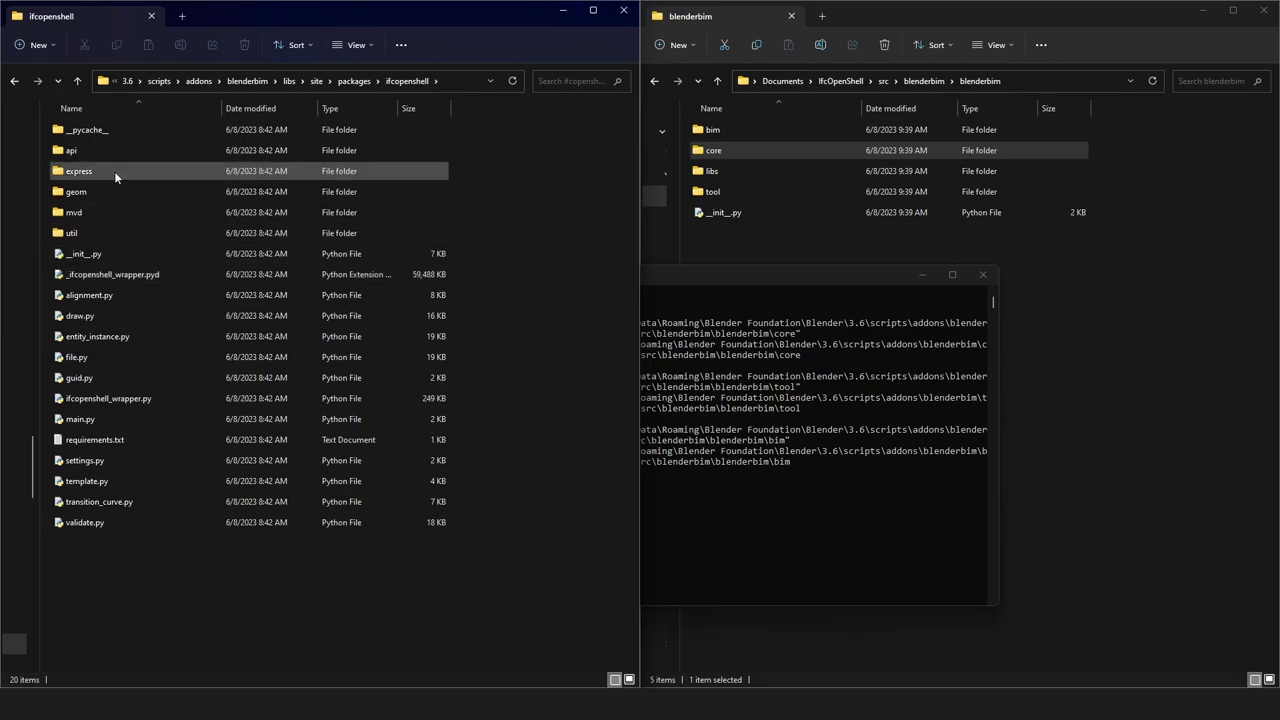
left_click(110, 150)
left_click(102, 234, "ctrl")
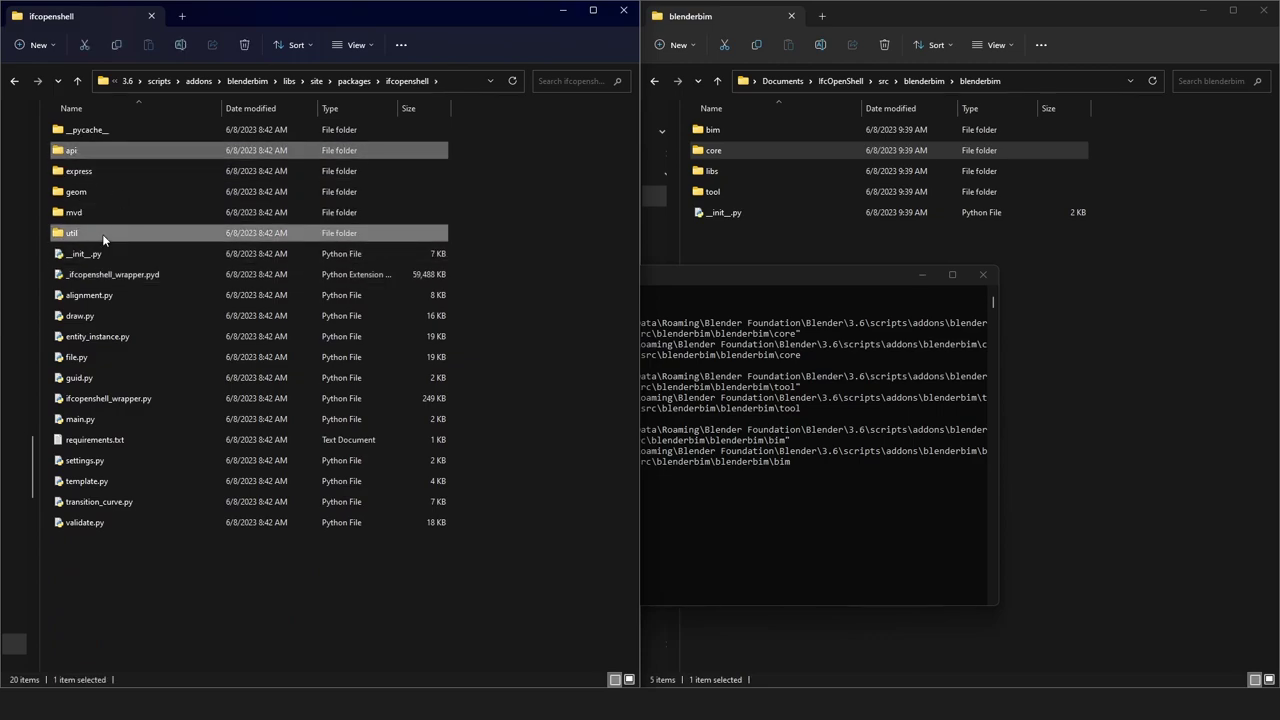
Step: Open the clone's src\ifcopenshell-python\ifcopenshell folder in the second window
left_click(883, 81)
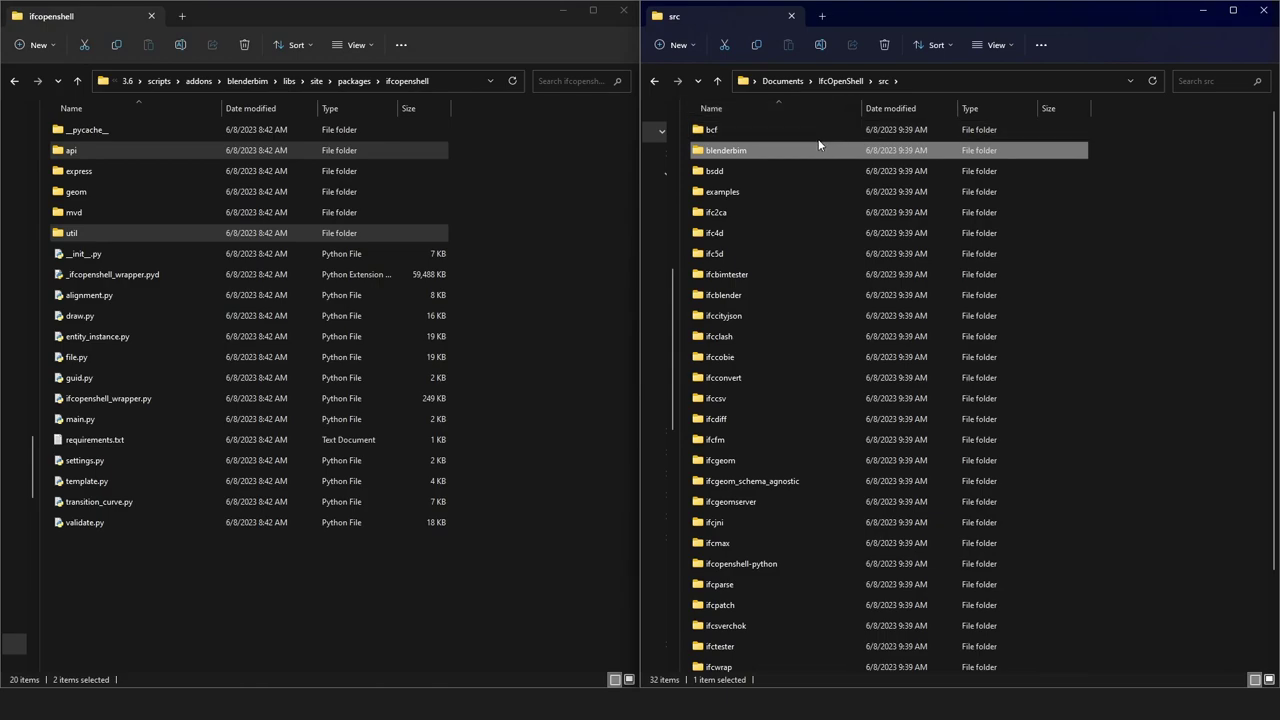
scroll(735, 270, "down", 2)
left_click(742, 355)
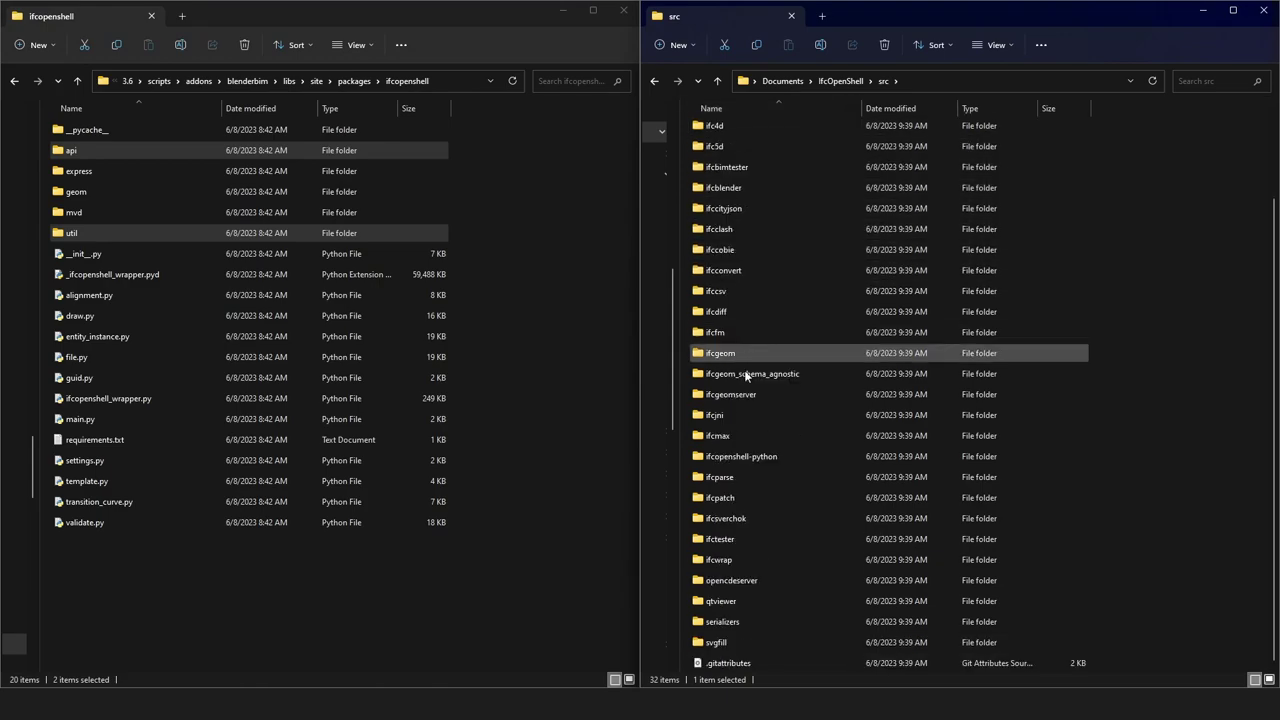
double_click(728, 458)
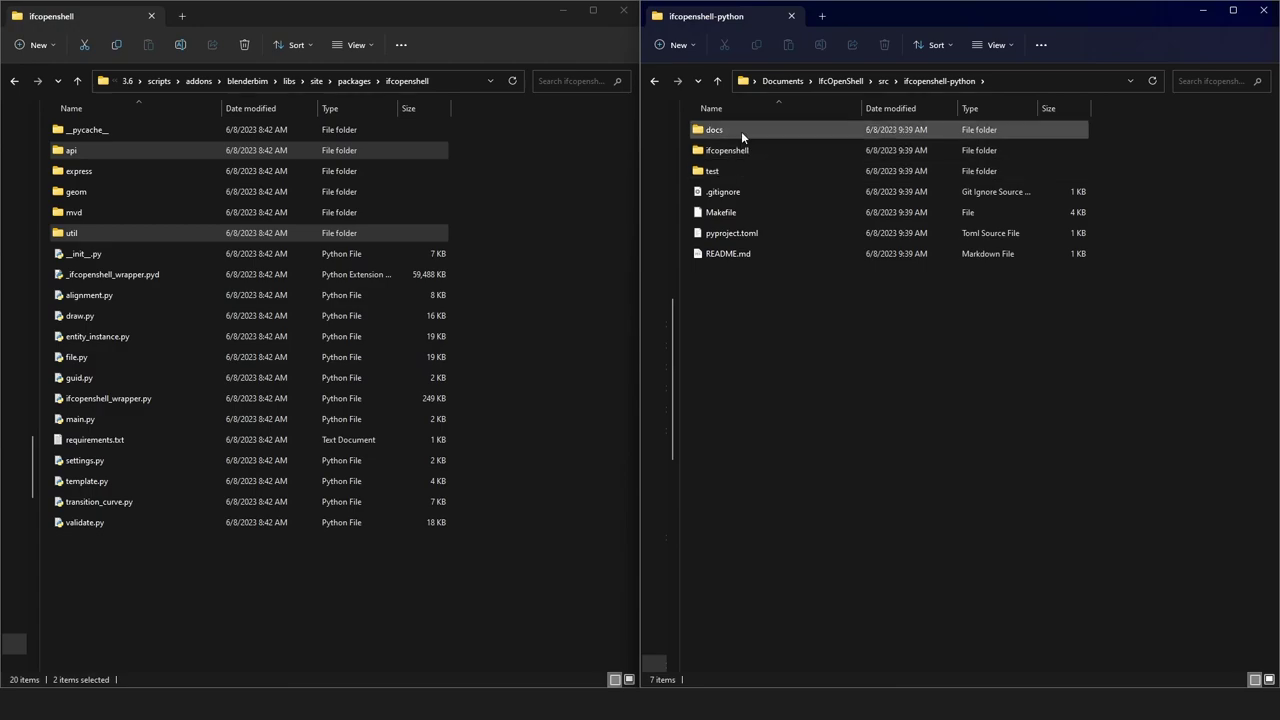
double_click(727, 150)
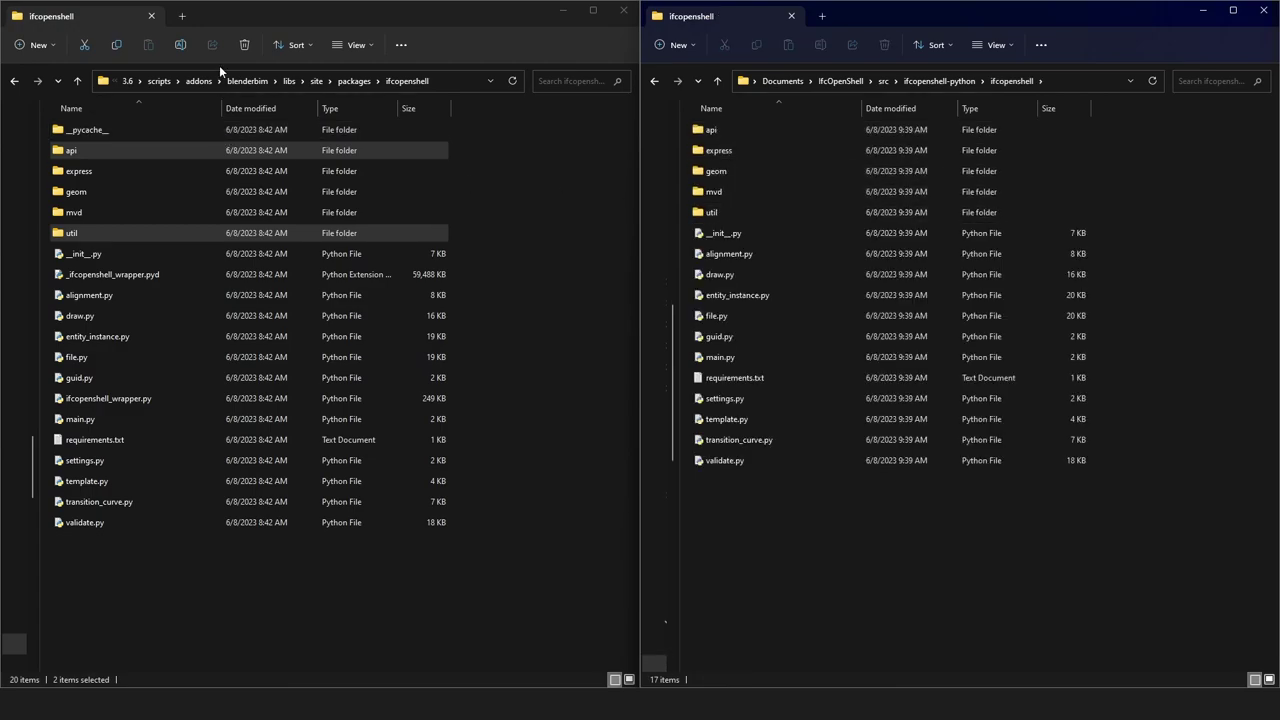
Step: Delete the bundled api and util folders and grab the ifcopenshell package path
left_click(258, 14)
key("Delete")
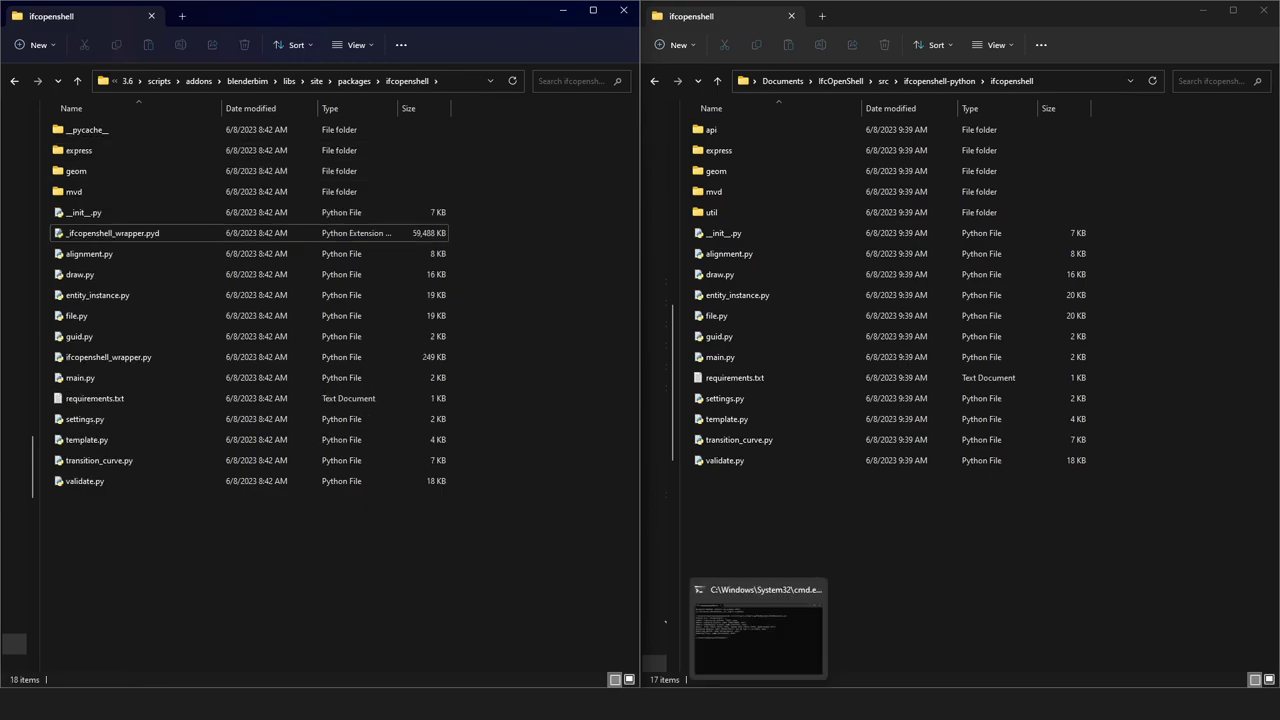
left_click(760, 650)
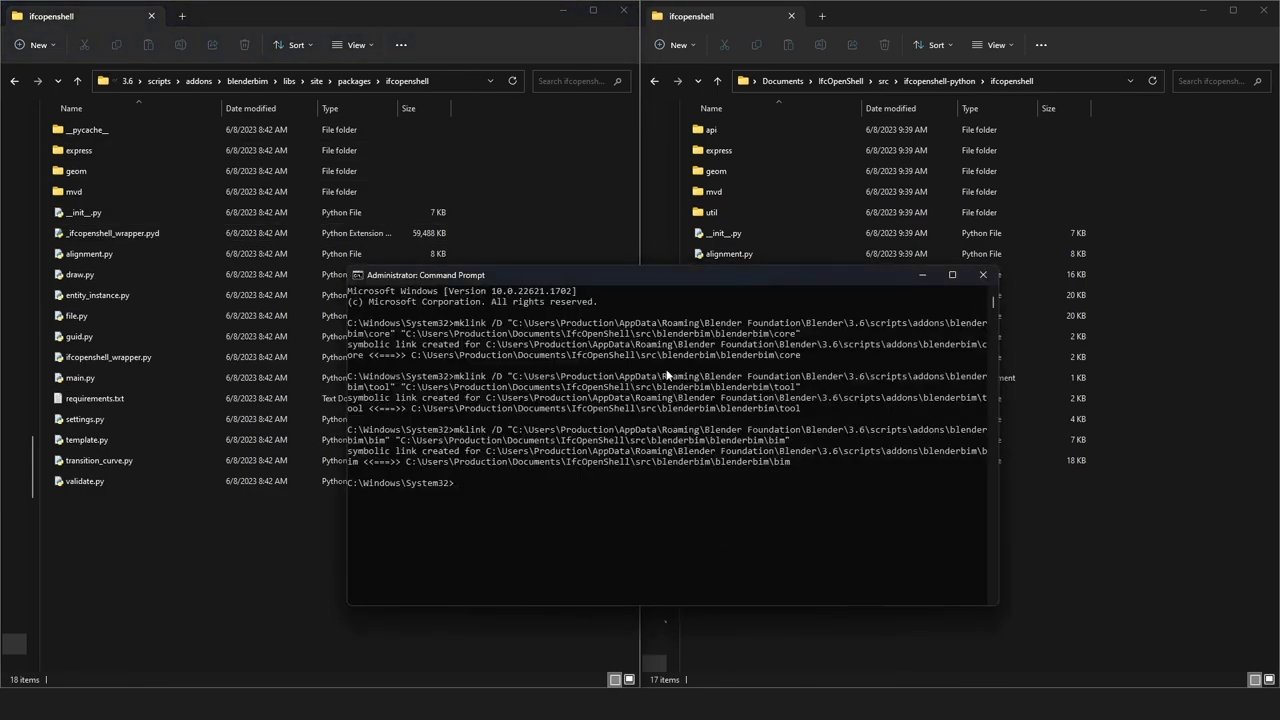
left_click_drag(681, 276, 666, 342)
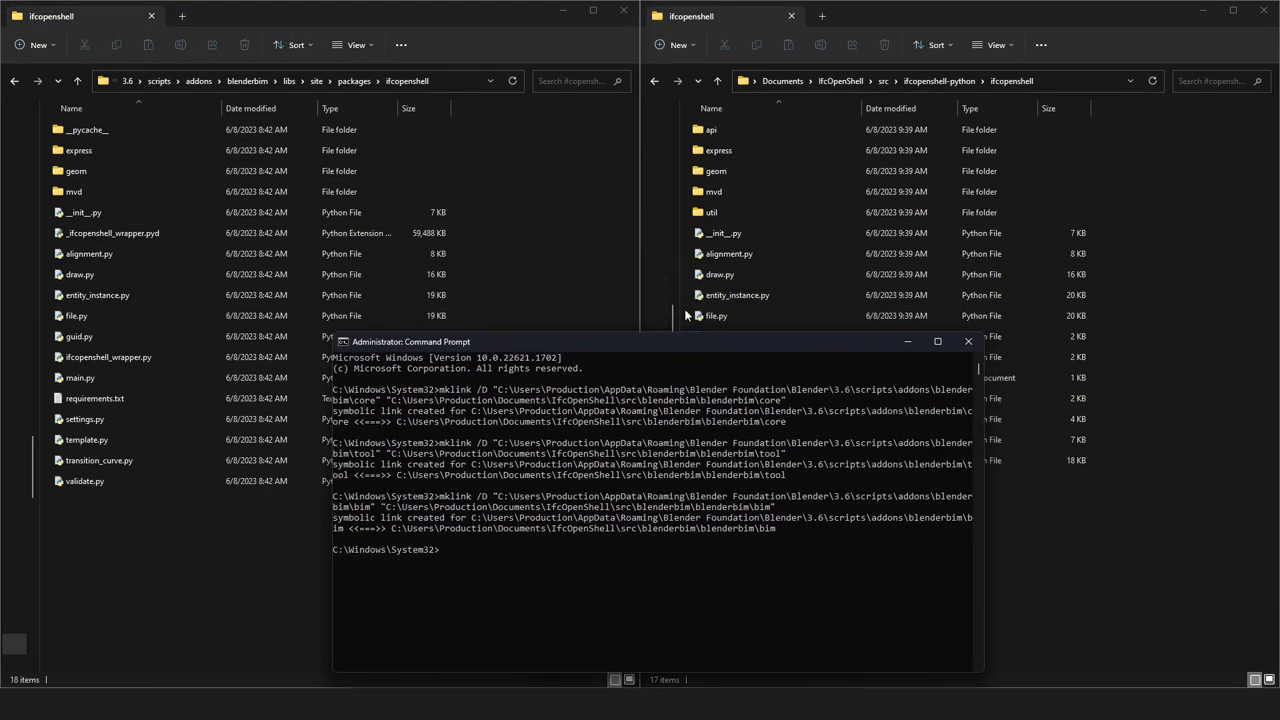
left_click(460, 80)
left_click(757, 594)
Step: Link the package's util folder to the clone's ifcopenshell util folder with mklink /D
type("mklink /D \"")
type("C:\\Users\\Production\\AppData\\Roaming\\Blender Foundation\\Blender\\3.6\\scripts\\addons\\blenderbim\\libs\\site\\packages\\ifcopenshell")
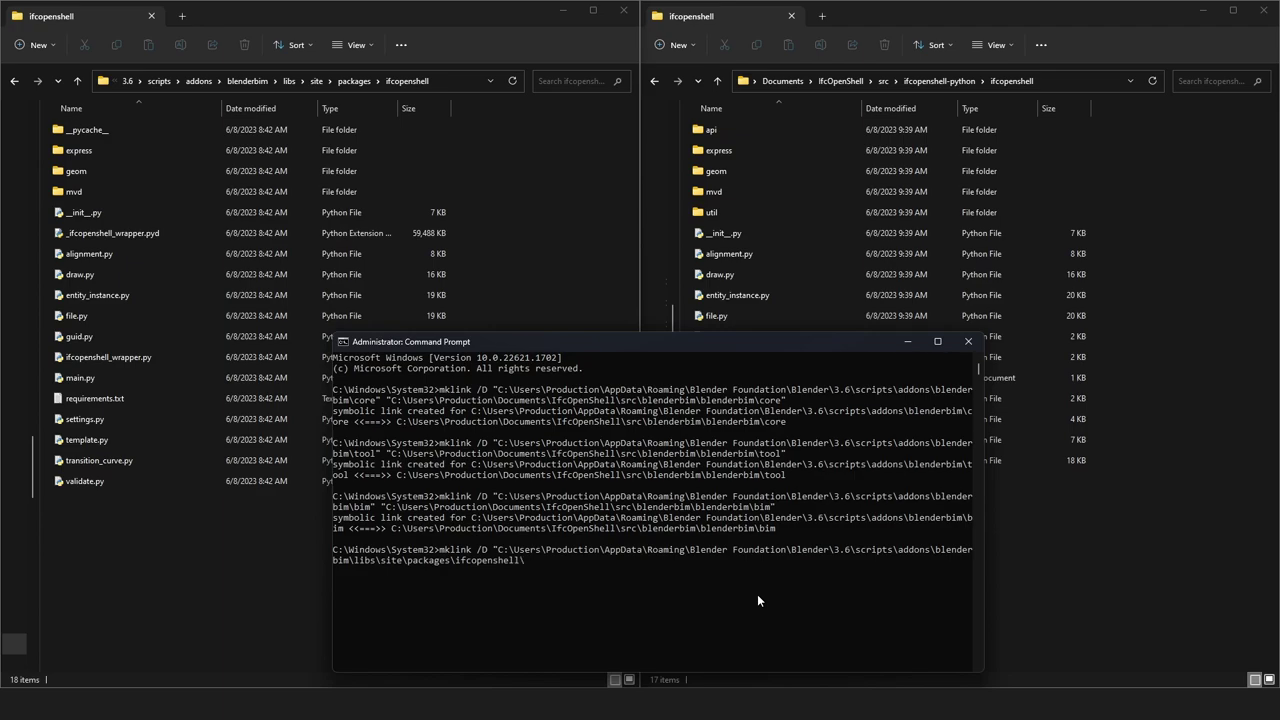
type("\\util\"")
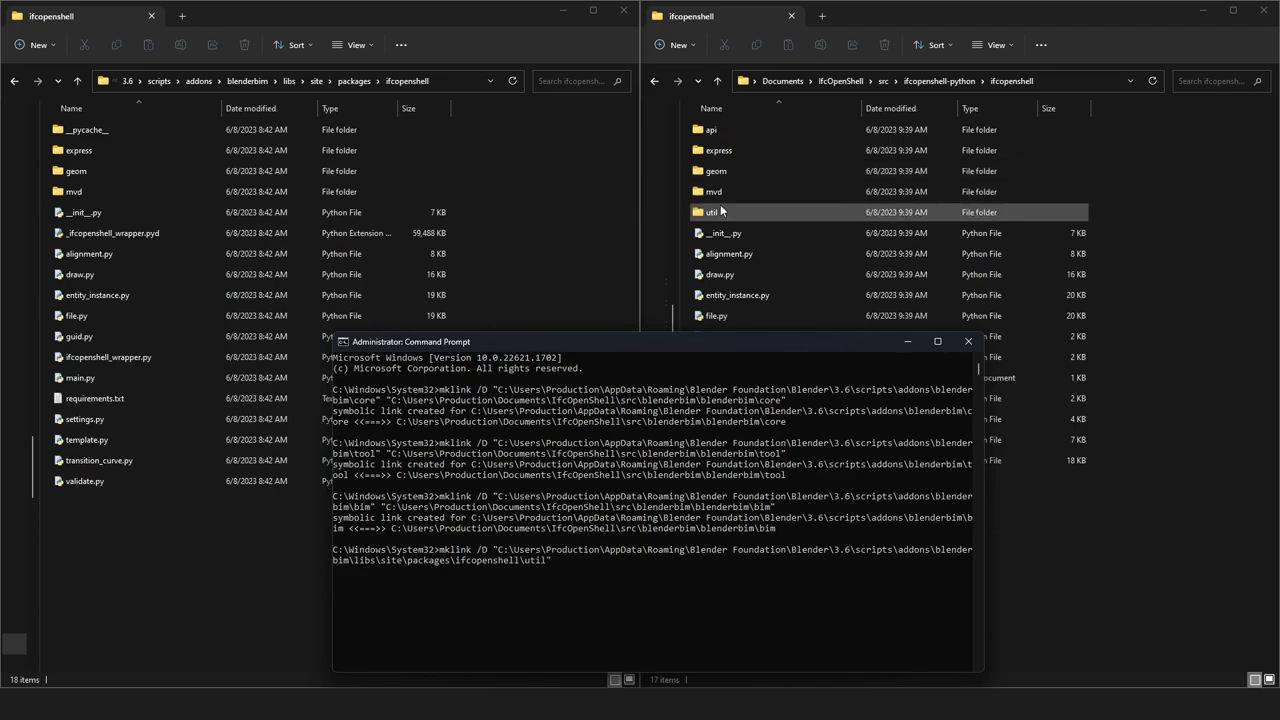
left_click(720, 212)
double_click(722, 210)
left_click(1083, 79)
key("ctrl+c")
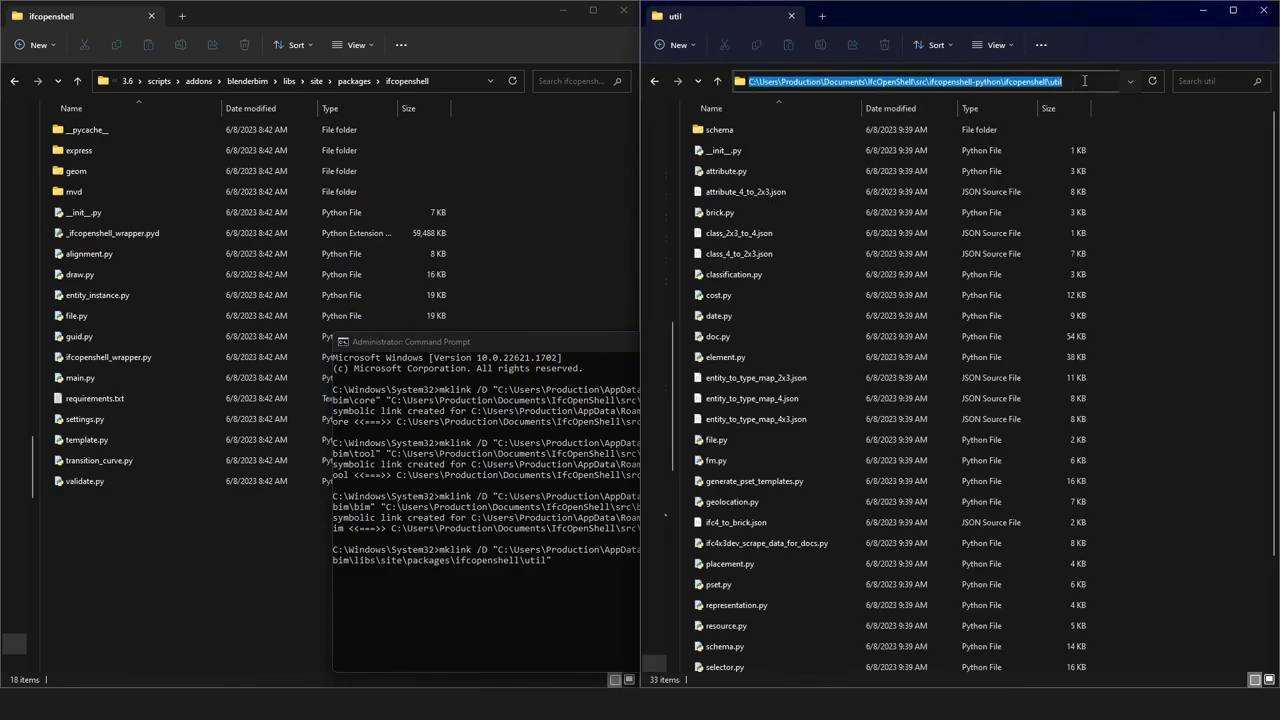
left_click(726, 564)
left_click(726, 570)
right_click(727, 578)
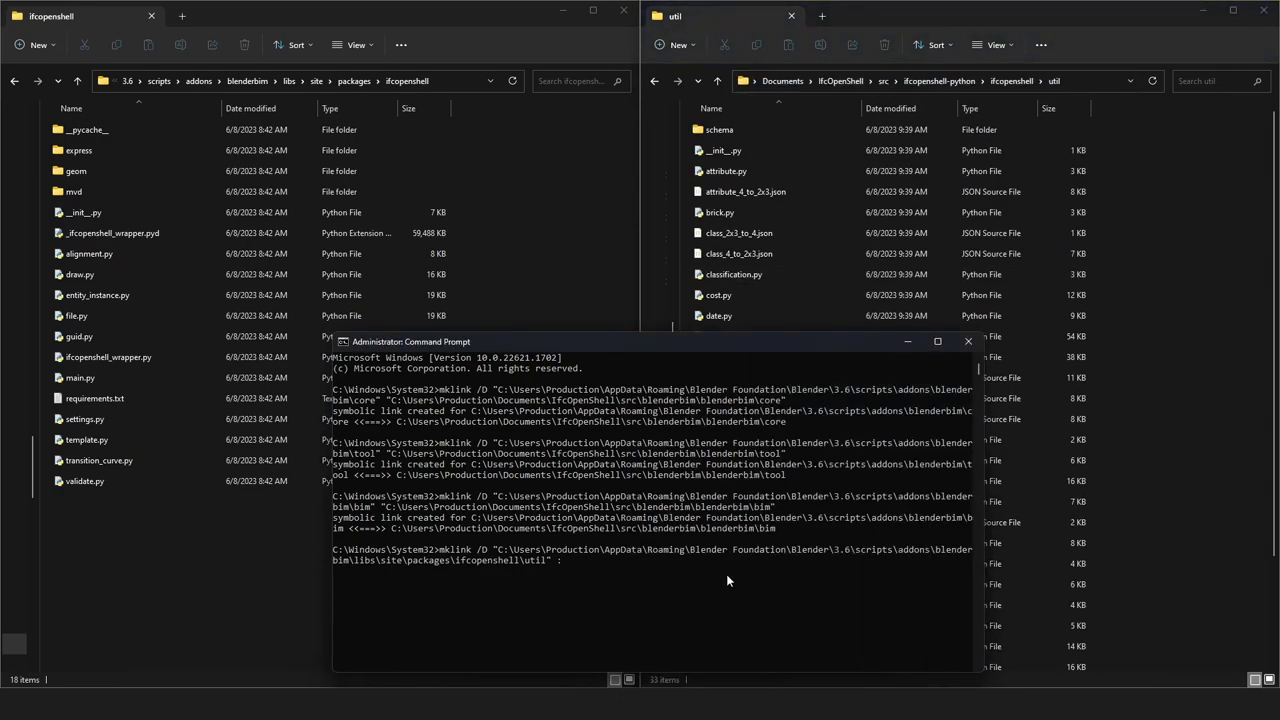
type("\"")
right_click(726, 574)
type("\"")
key("Return")
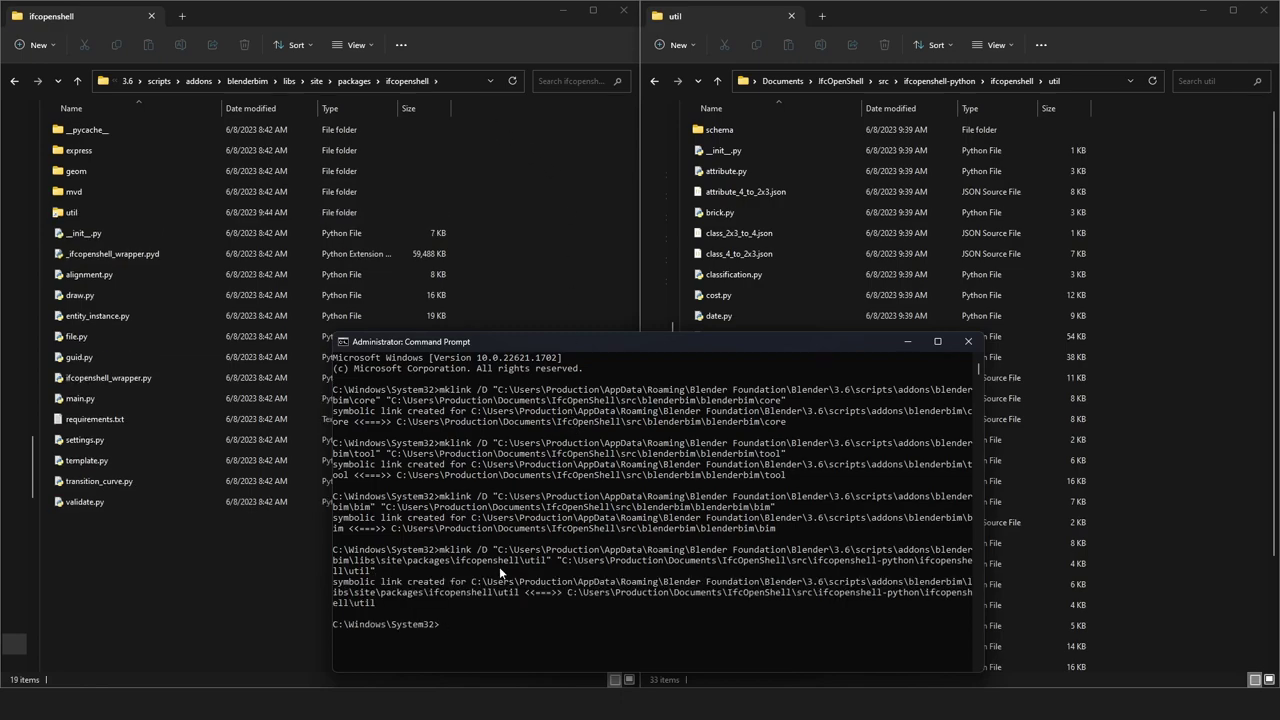
Step: Recall the command, change util to api in both paths, and run it
key("Up")
key("Left")
key("BackSpace")
key("BackSpace")
key("BackSpace")
key("BackSpace")
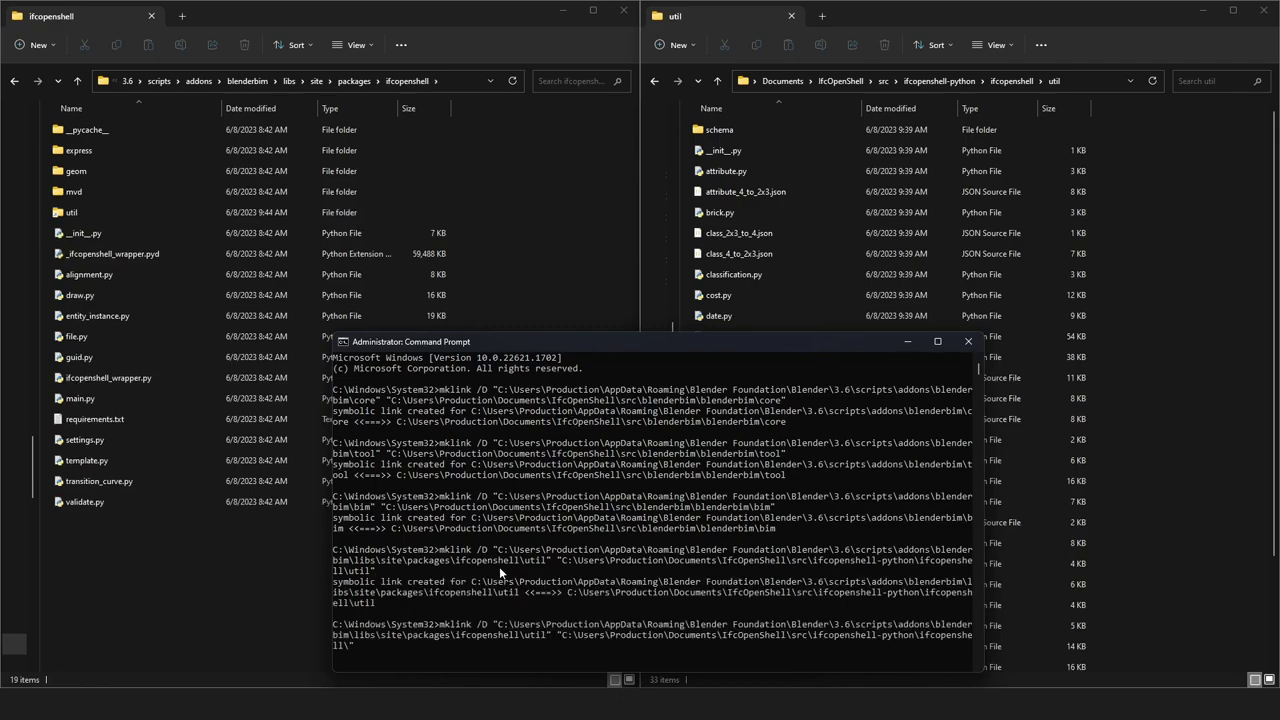
type("api")
key("ctrl+Left")
key("Left")
key("Left")
key("BackSpace")
key("BackSpace")
key("BackSpace")
key("BackSpace")
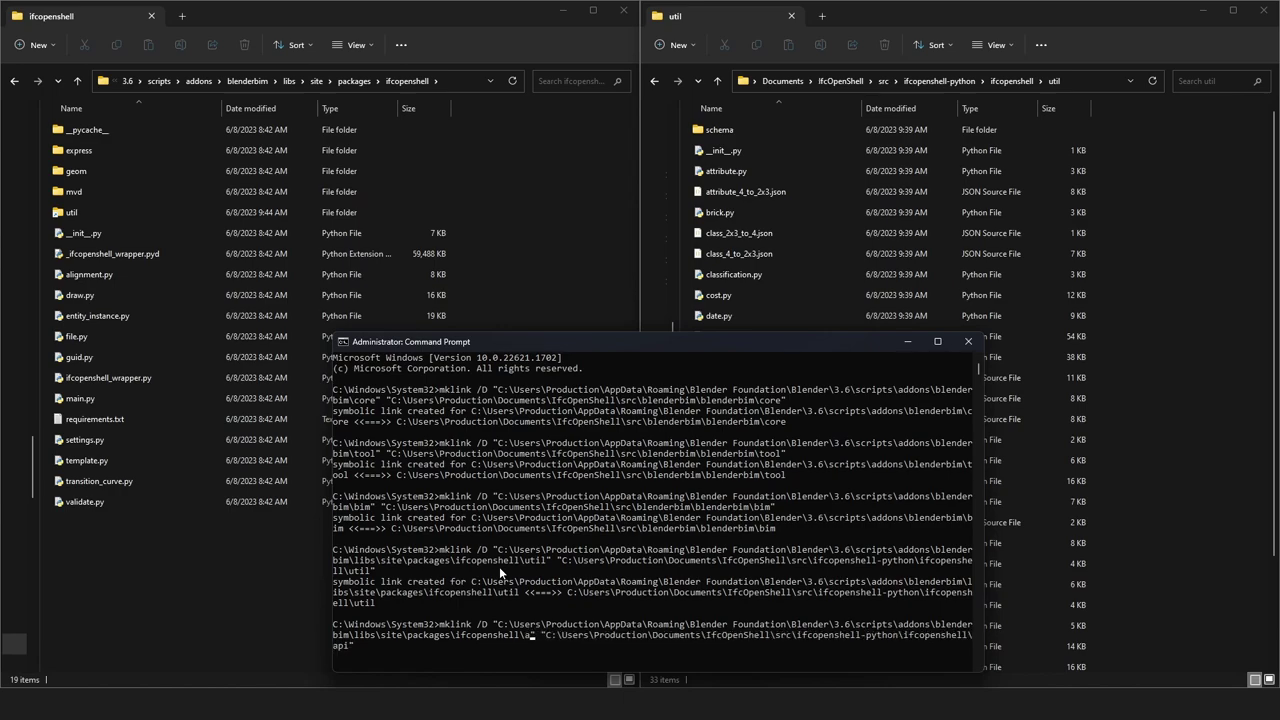
type("api")
key("Return")
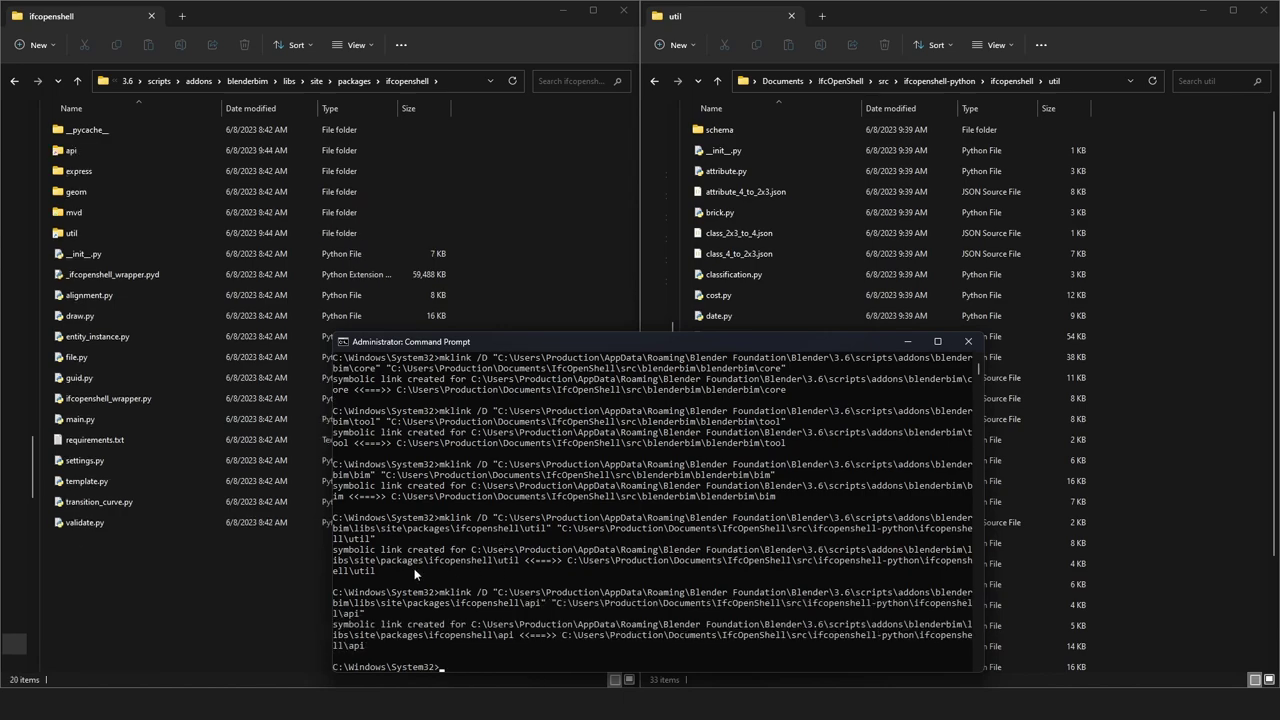
Step: Delete the bundled ifc4d and ifc5d folders from the add-on's packages folder
left_click(240, 607)
left_click(354, 81)
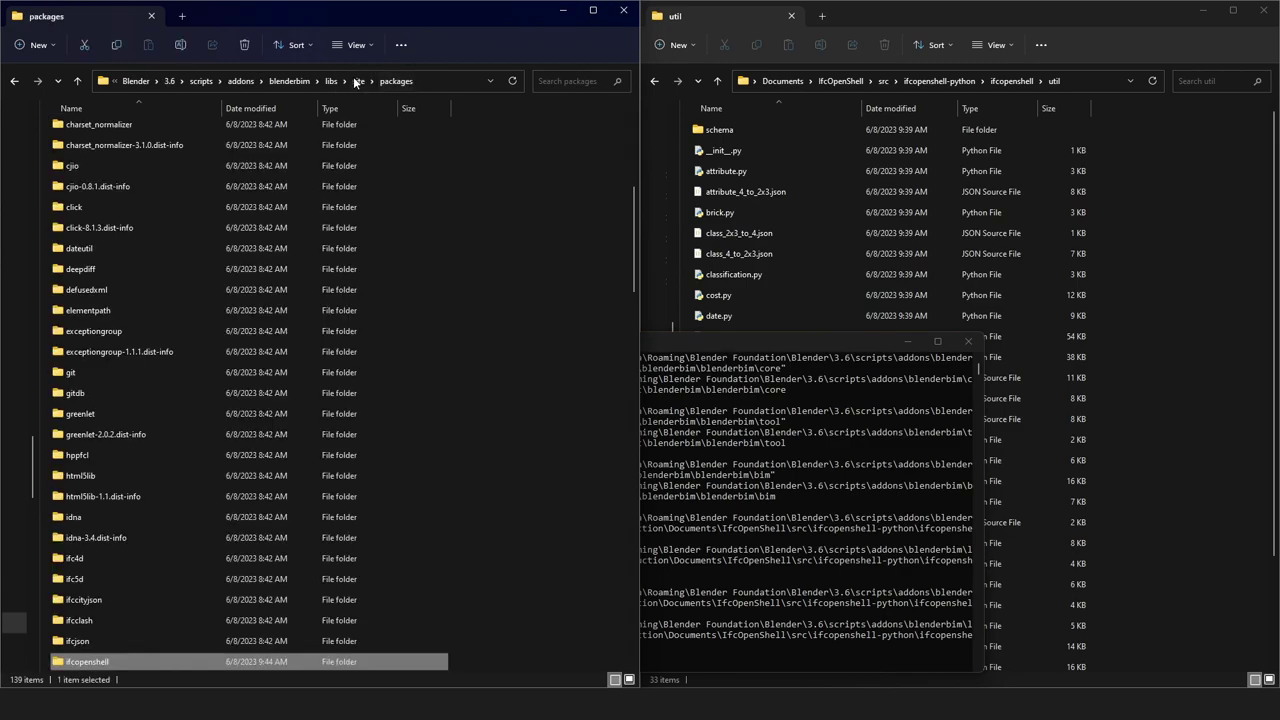
scroll(337, 150, "up", 5)
left_click(329, 170)
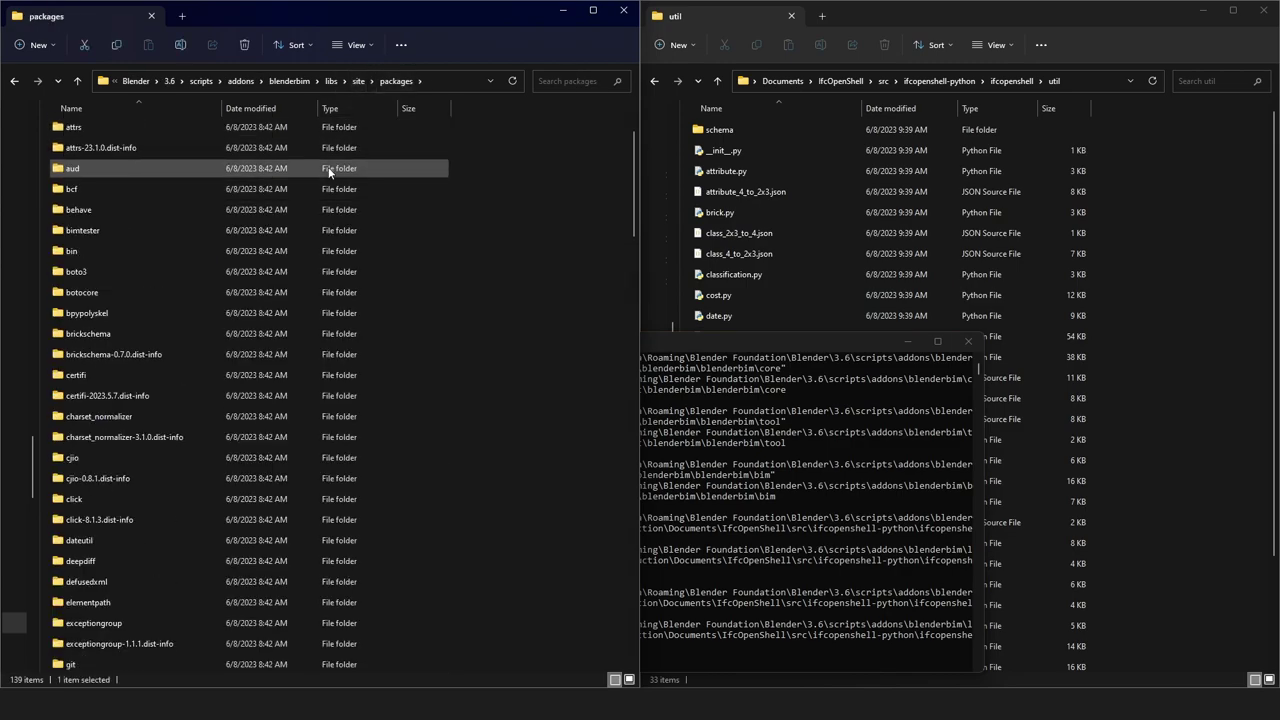
scroll(329, 170, "down", 10)
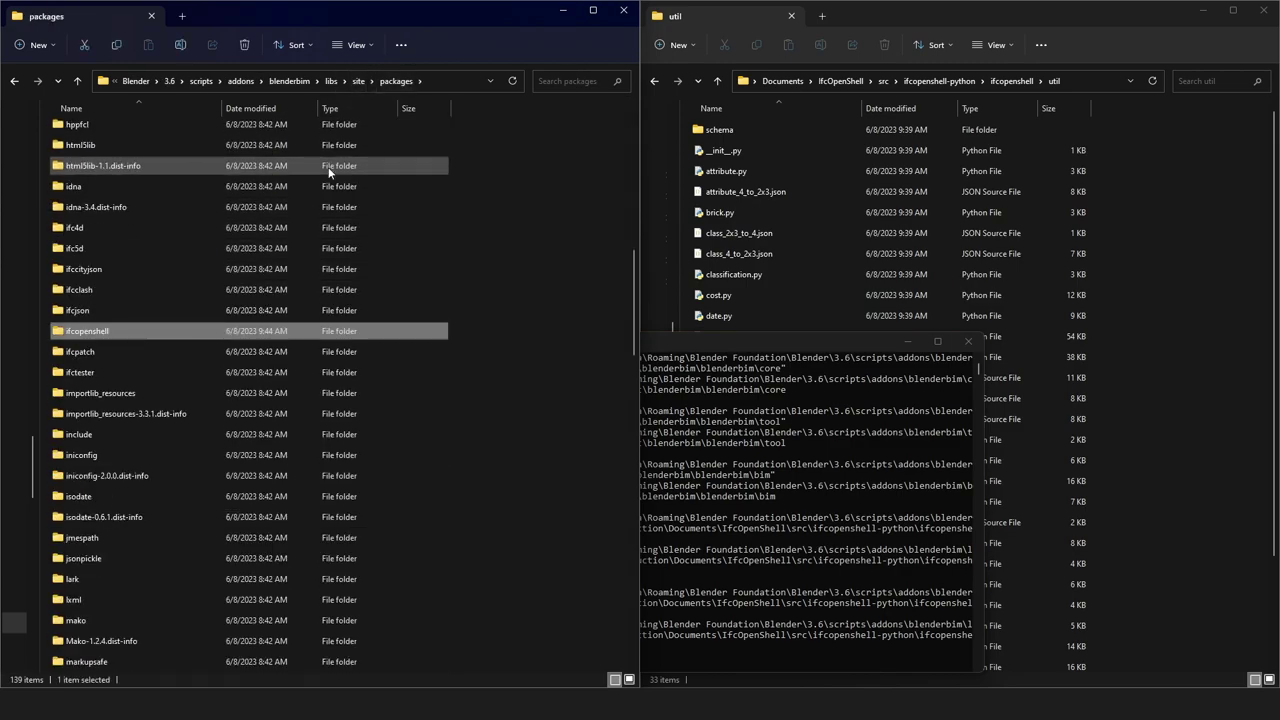
left_click(140, 247)
left_click(150, 227, "shift")
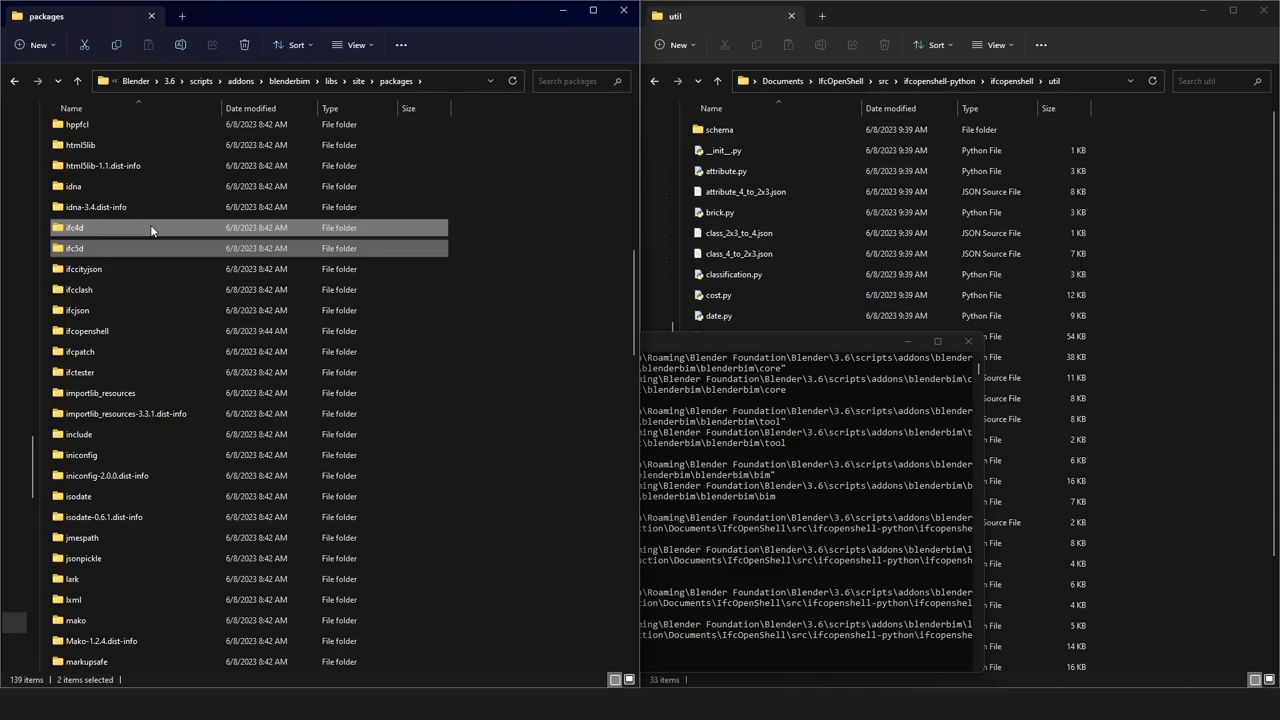
key("Delete")
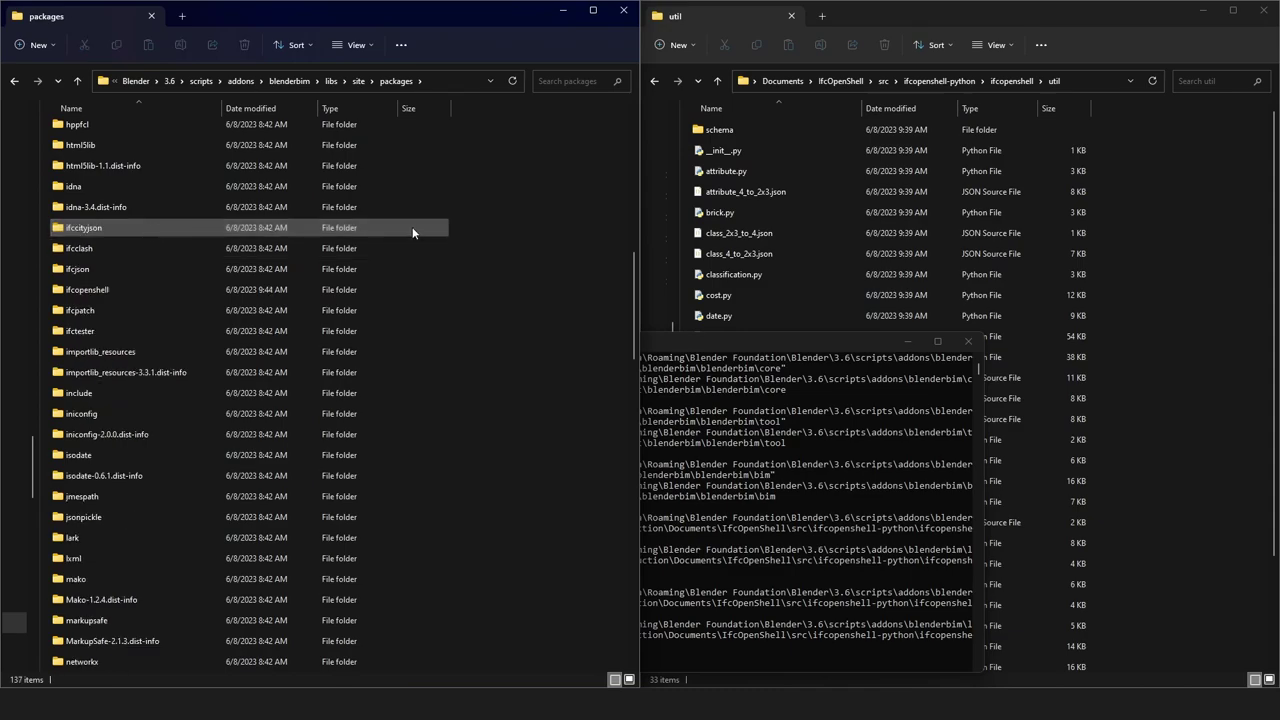
Step: Open the clone's src\ifc4d\ifc4d source folder
left_click(1007, 82)
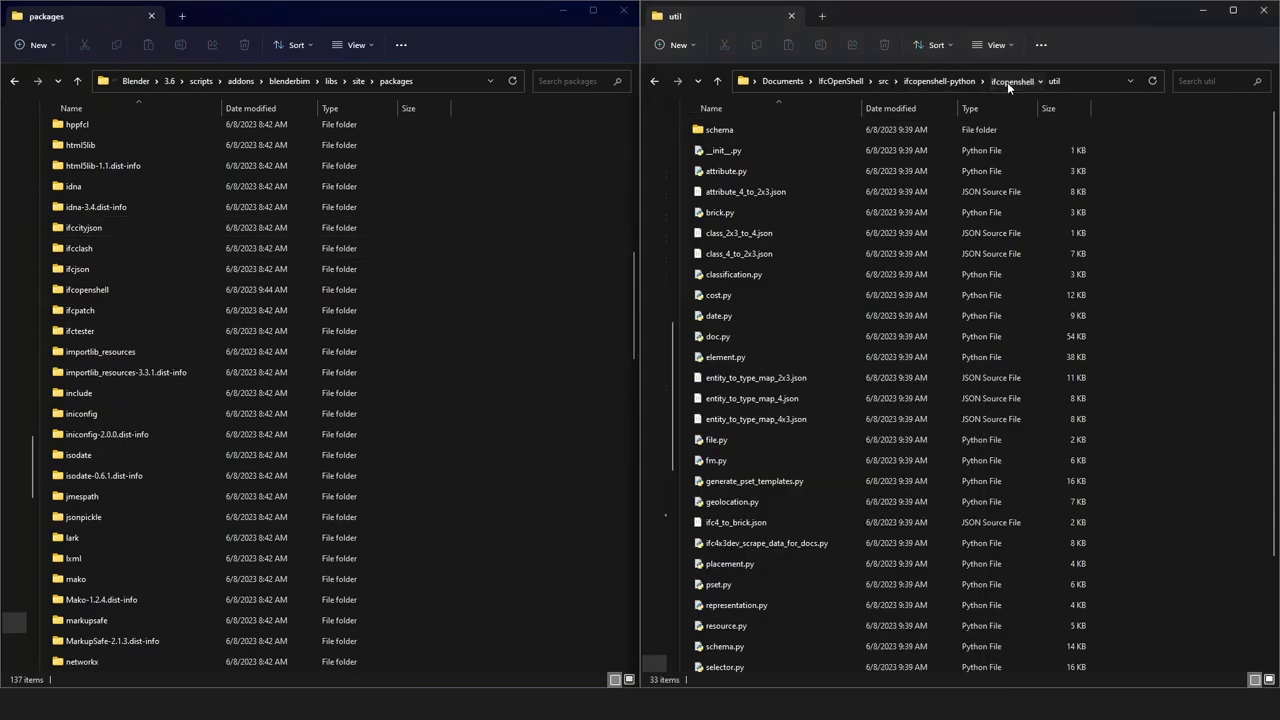
left_click(945, 81)
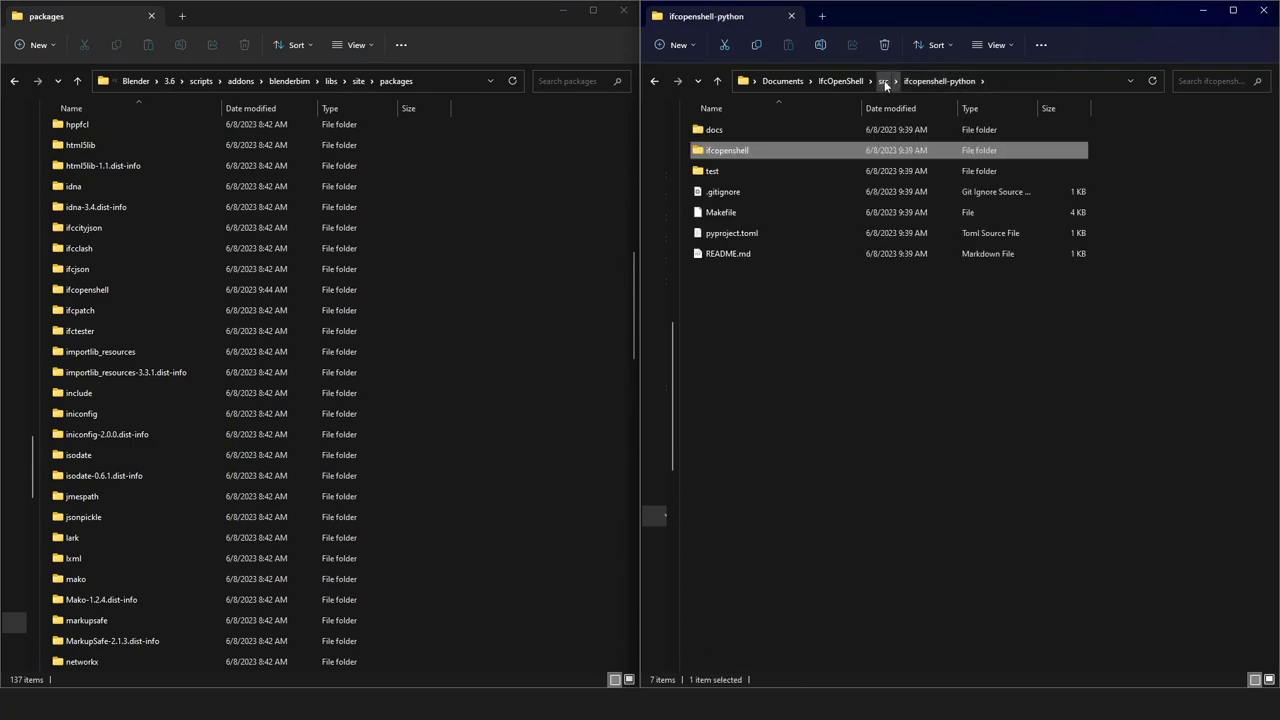
left_click(883, 82)
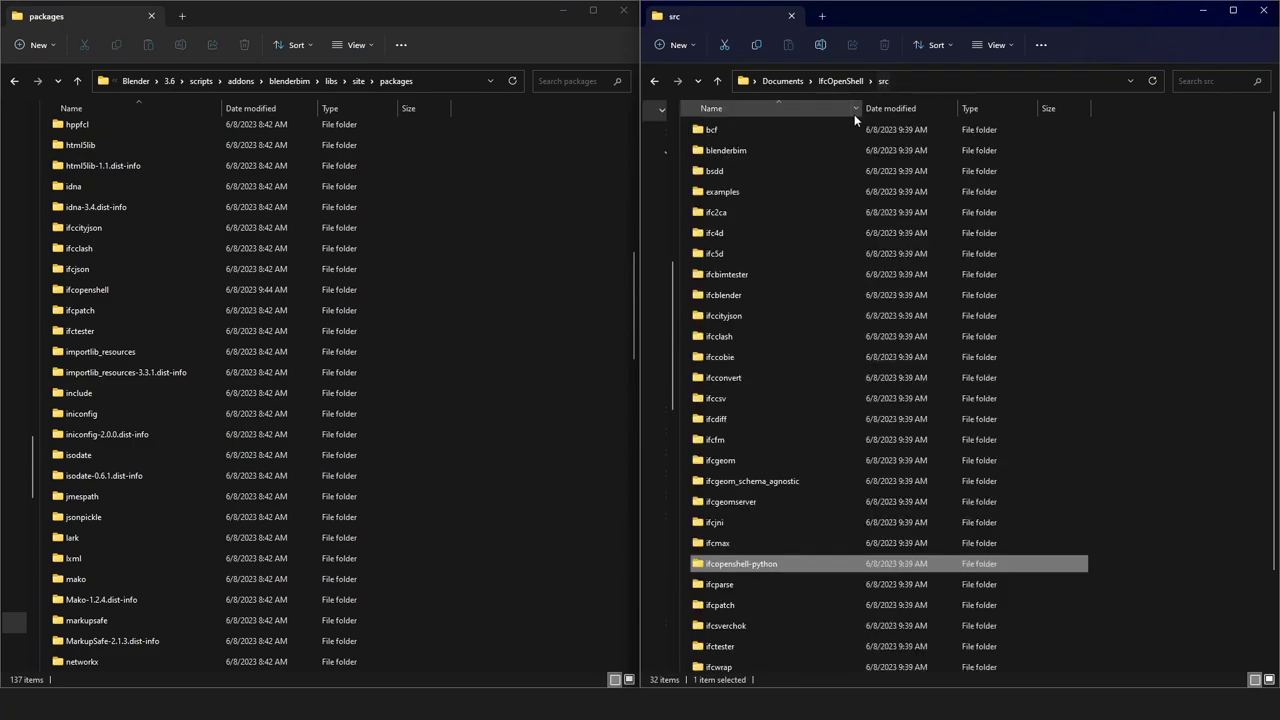
left_click(716, 238)
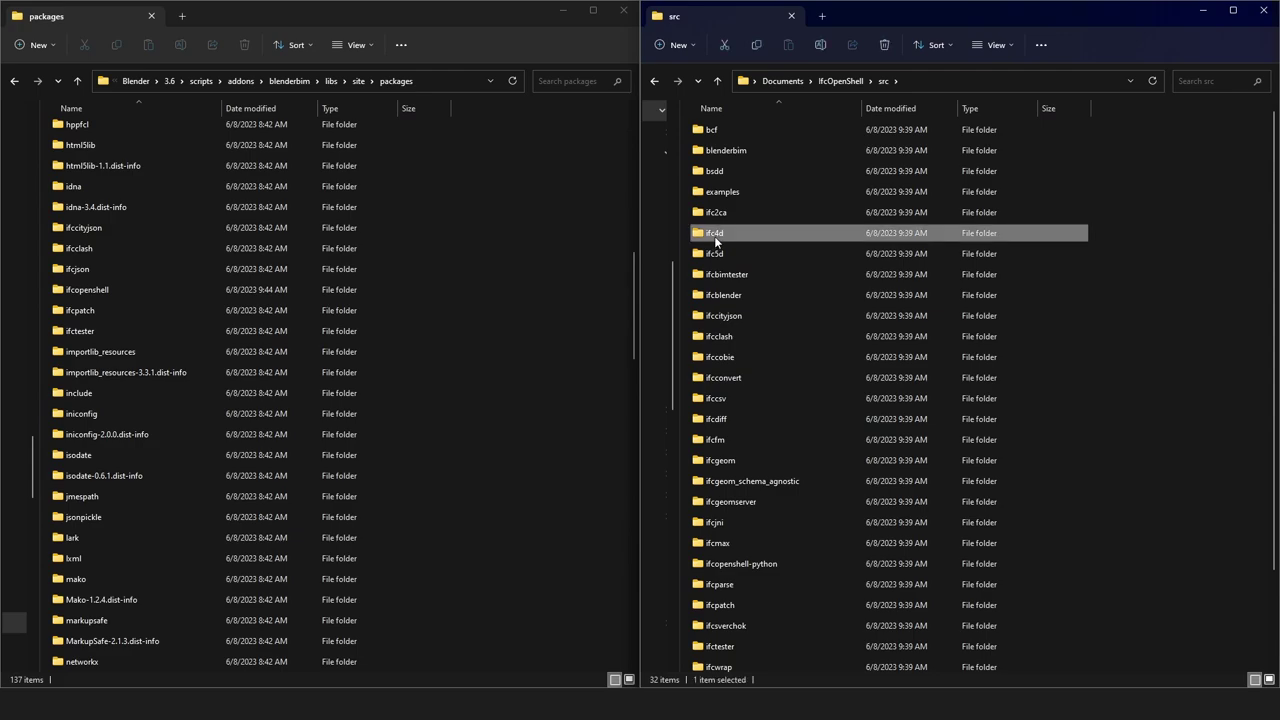
double_click(729, 234)
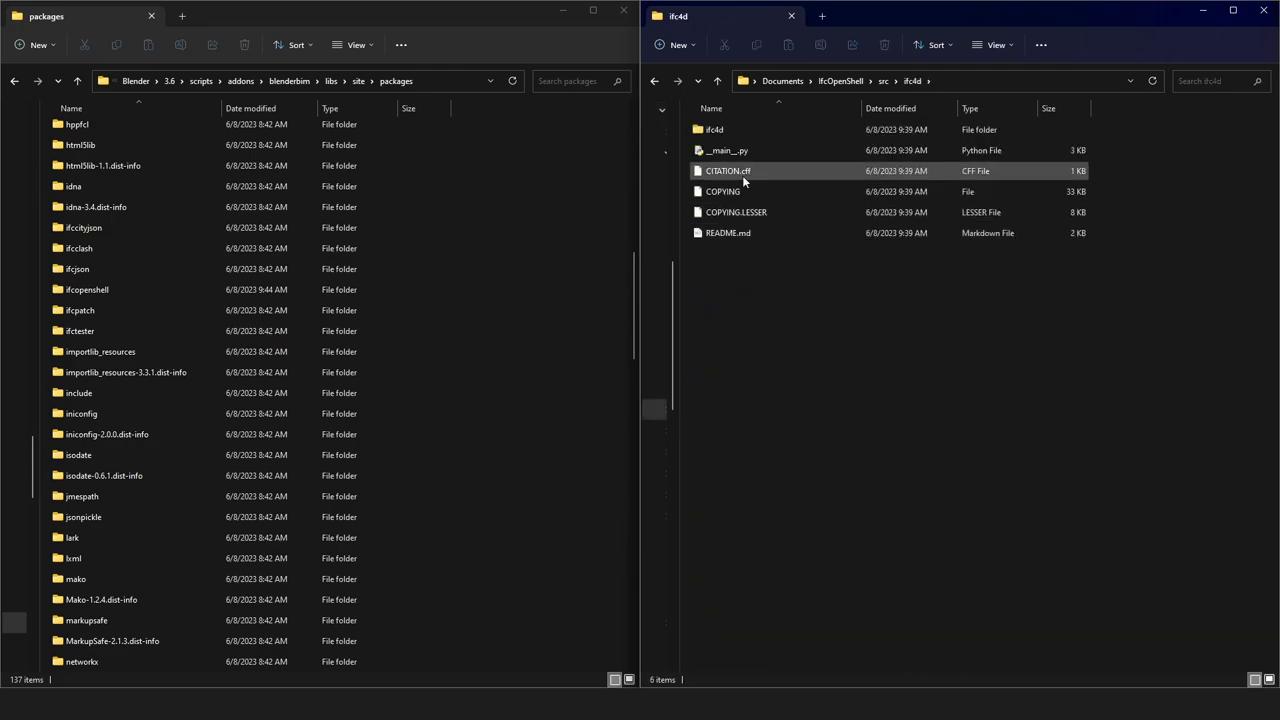
double_click(738, 133)
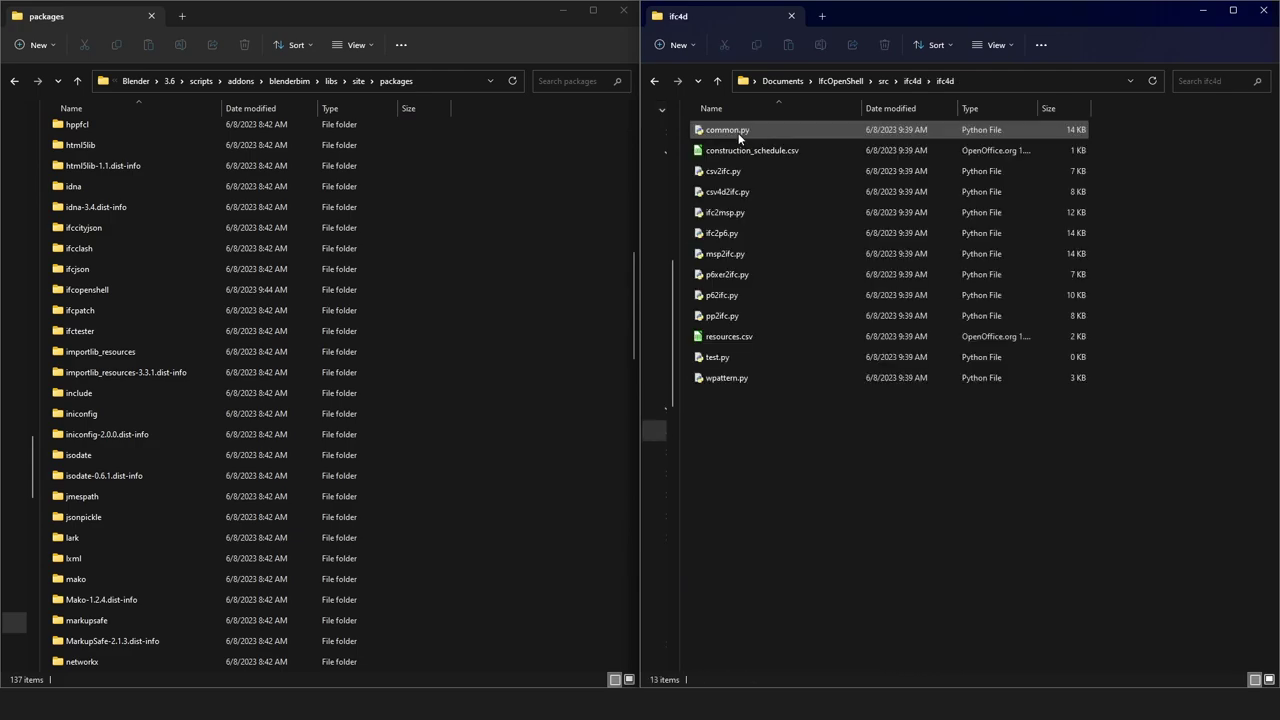
Step: Link packages\ifc4d to the clone's src\ifc4d\ifc4d folder with mklink /D
key("alt+Tab")
left_click(825, 615)
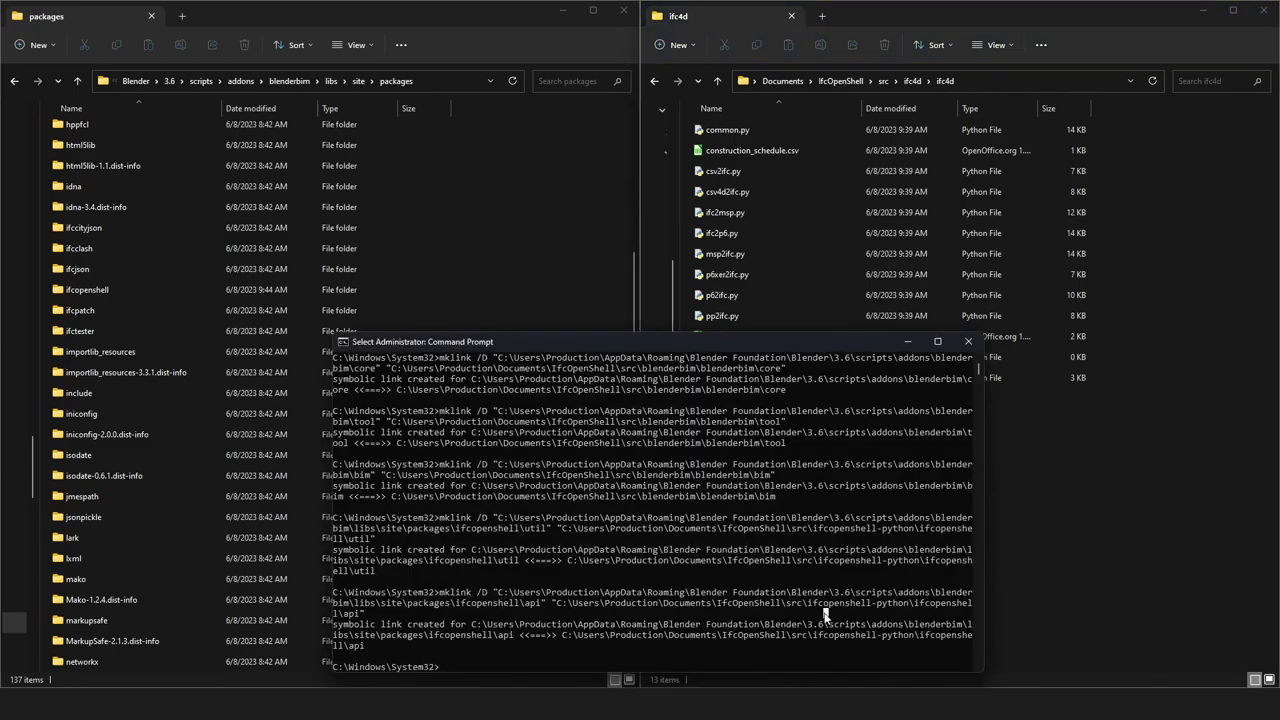
type("mklink /D")
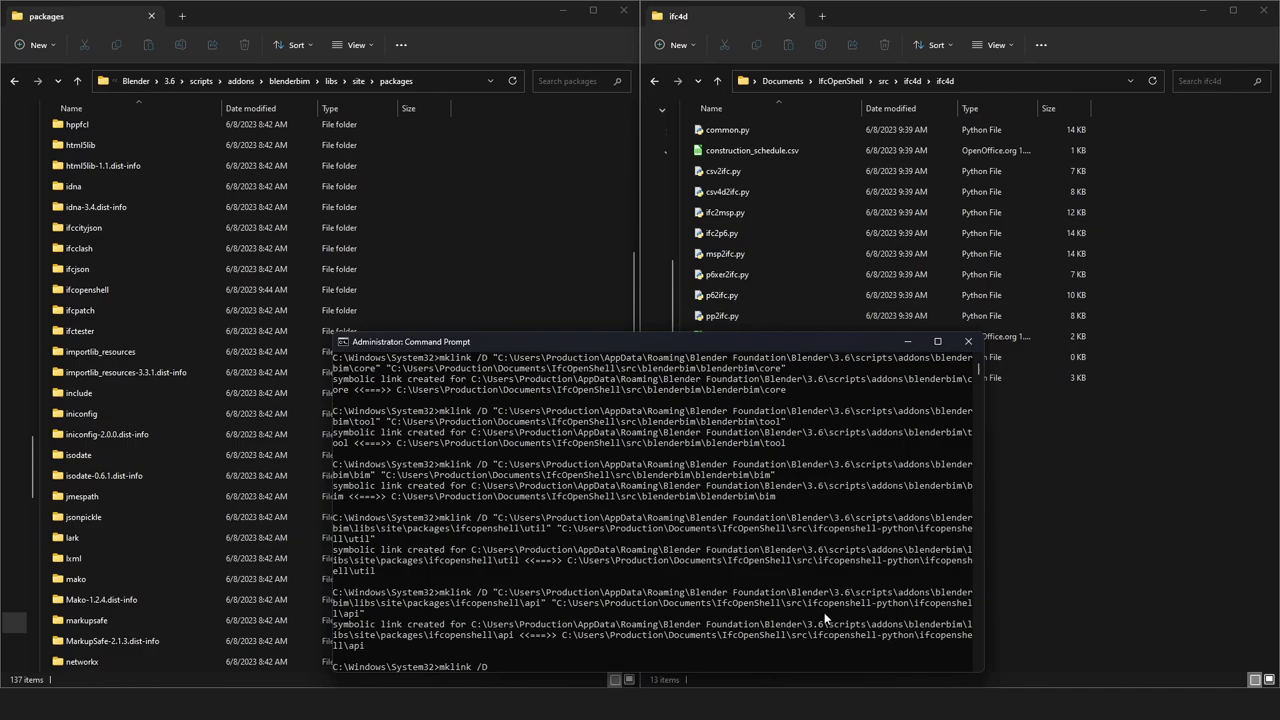
type(" \"")
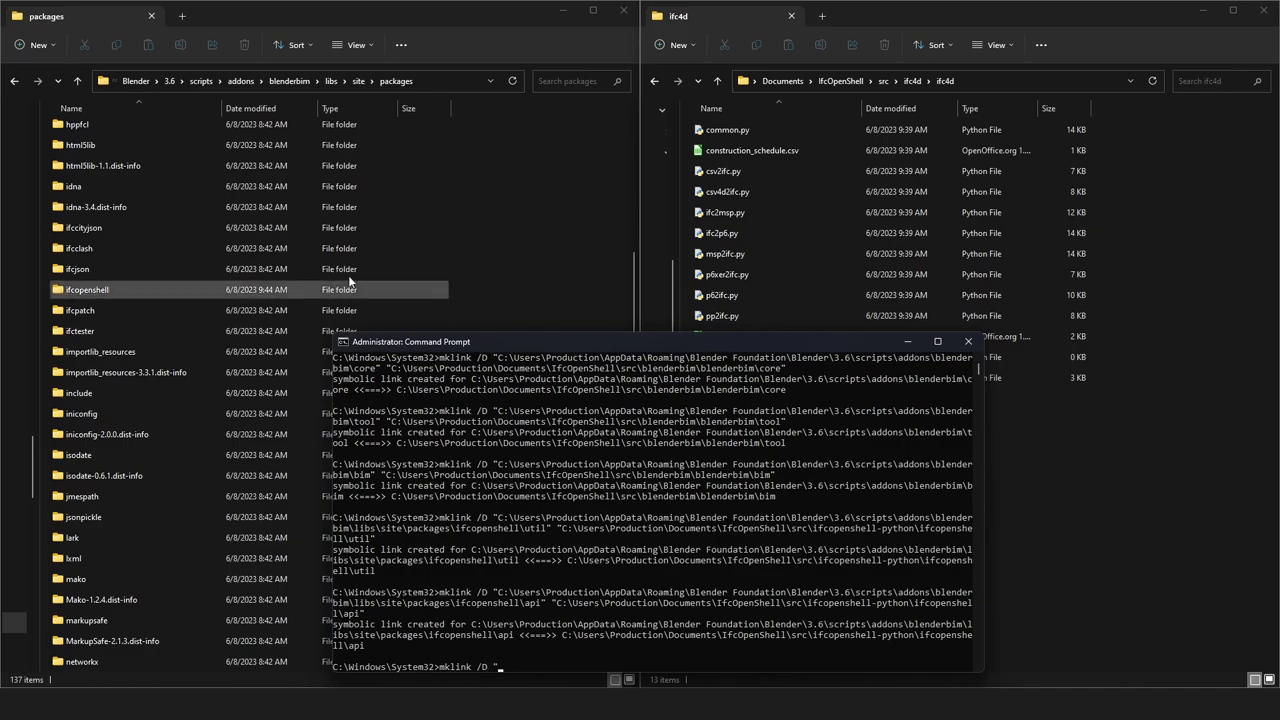
left_click(438, 84)
key("ctrl+c")
key("alt+Tab")
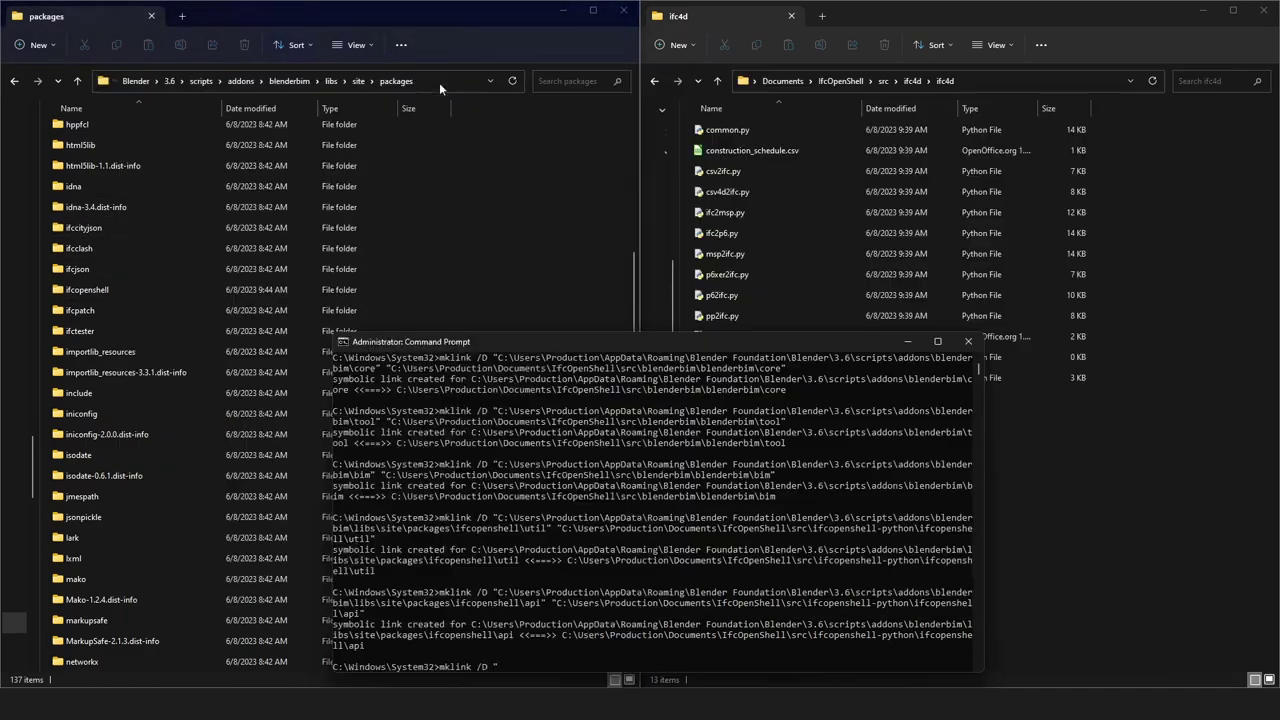
key("ctrl+v")
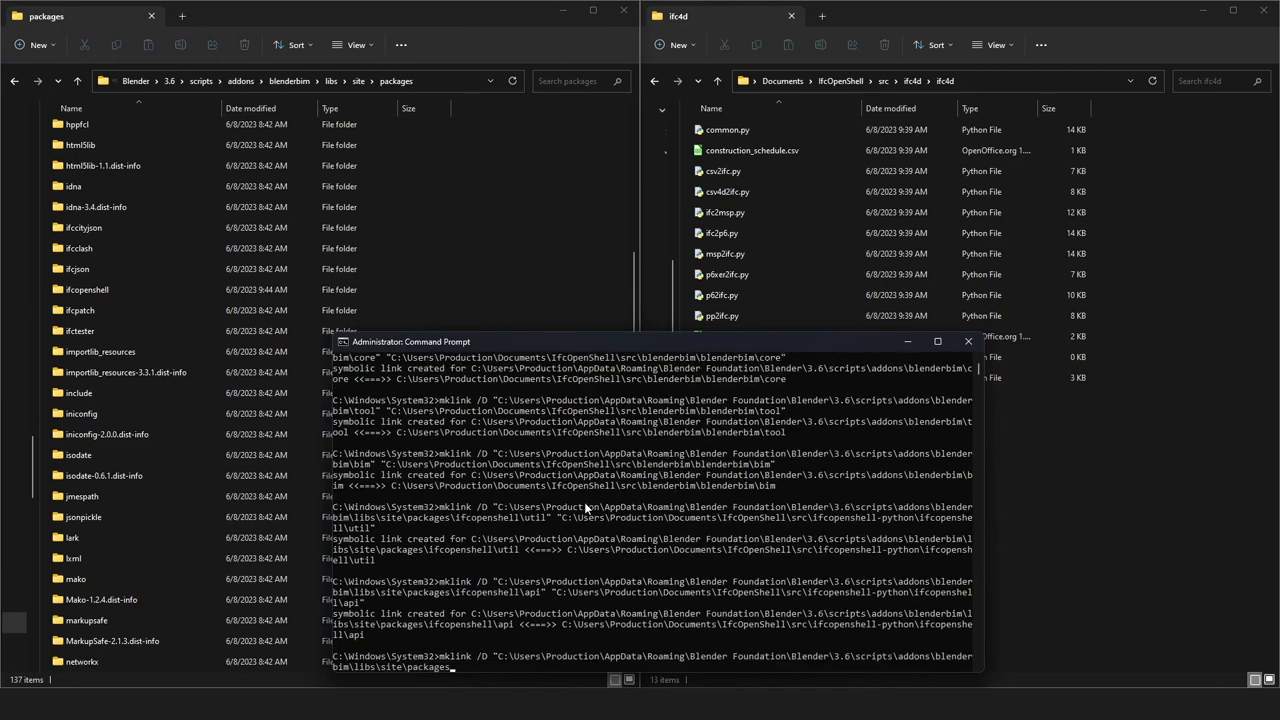
type("\\ifc4d")
left_click(1036, 80)
key("ctrl+c")
key("alt+Tab")
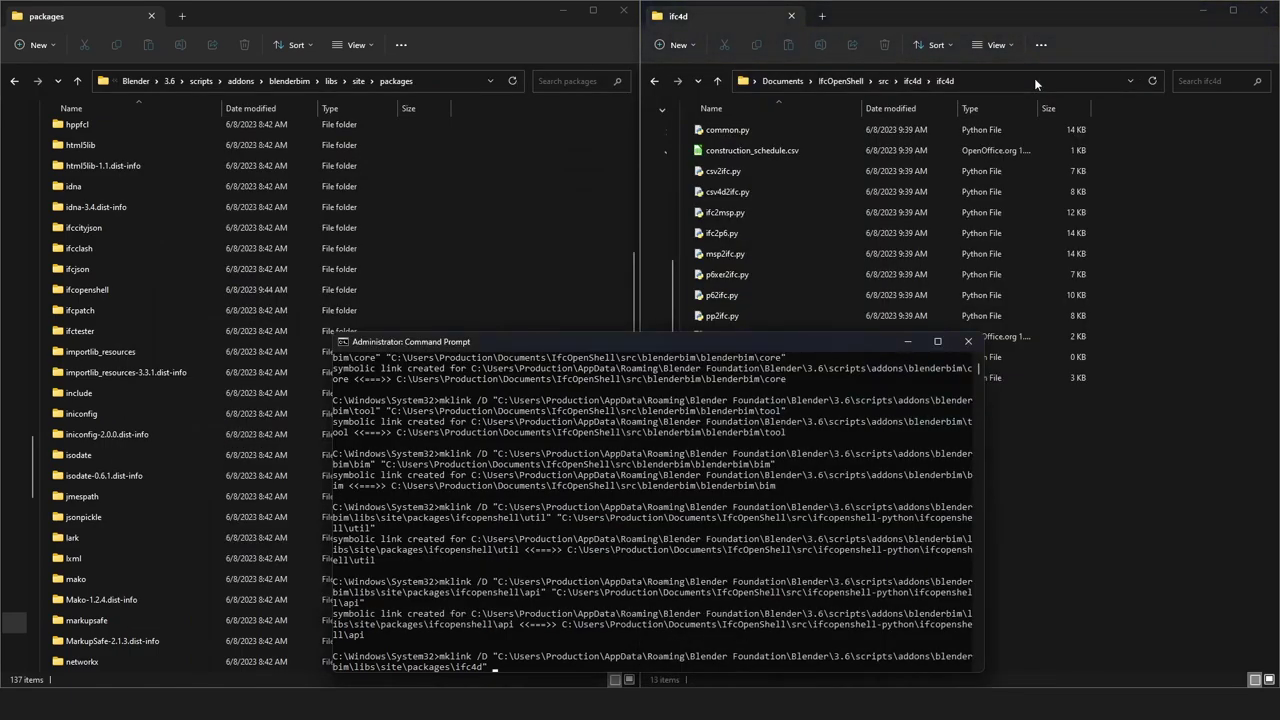
key("ctrl+v")
type("\"")
key("Return")
Step: Create the ifc5d link likewise and check it in the packages folder
left_click(449, 80)
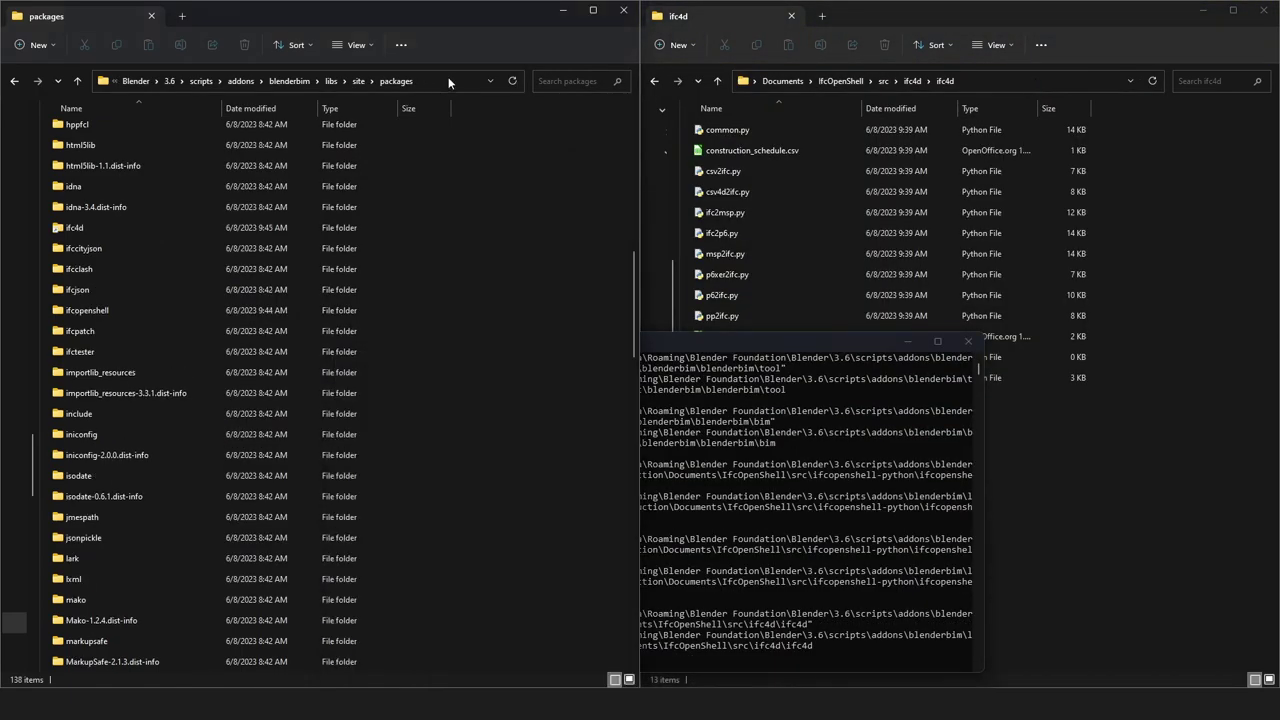
key("ctrl+c")
left_click(634, 360)
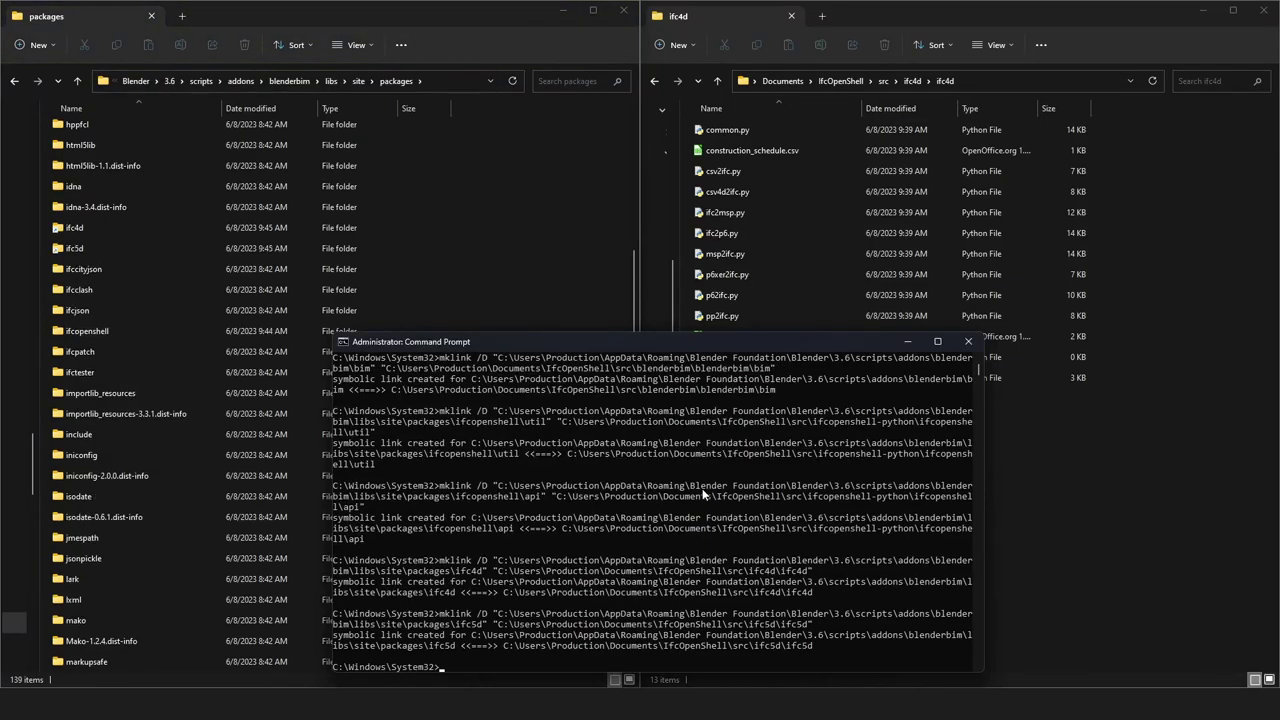
left_click(358, 13)
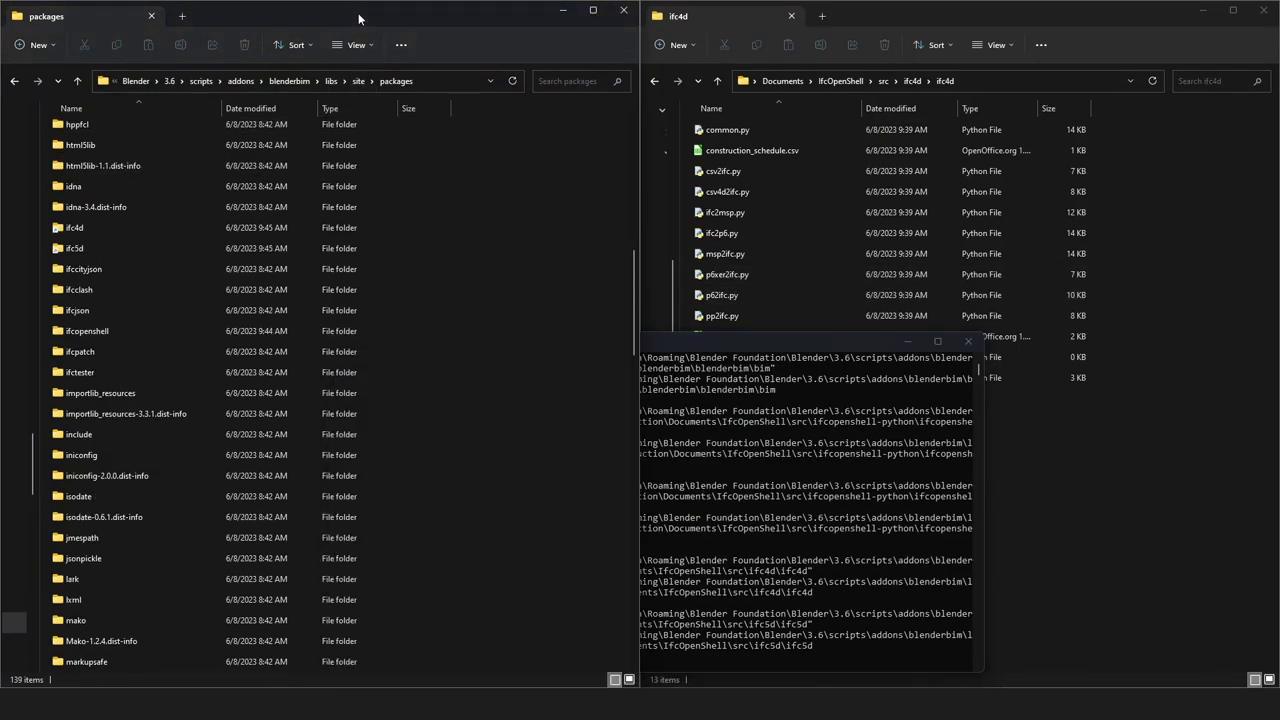
left_click(108, 250)
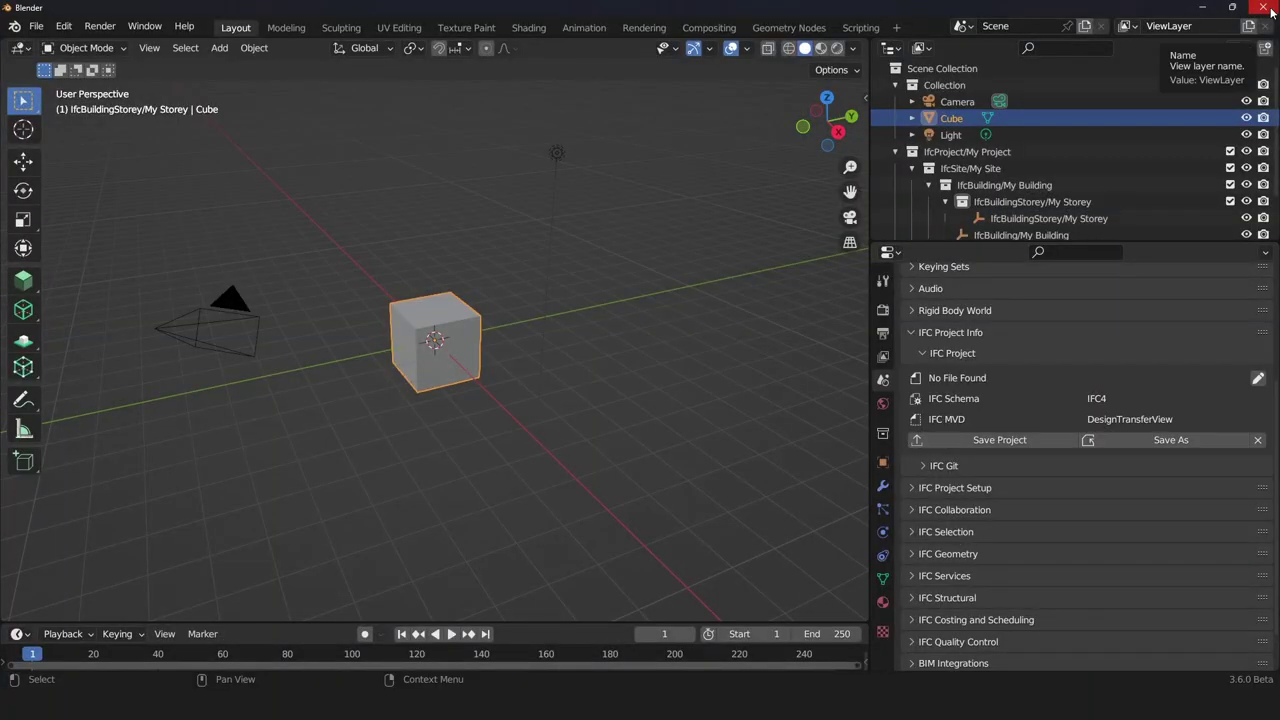
left_click(1263, 7)
Step: Quit Blender without saving, close the old console, and open the IfcOpenShell clone folder
left_click(716, 378)
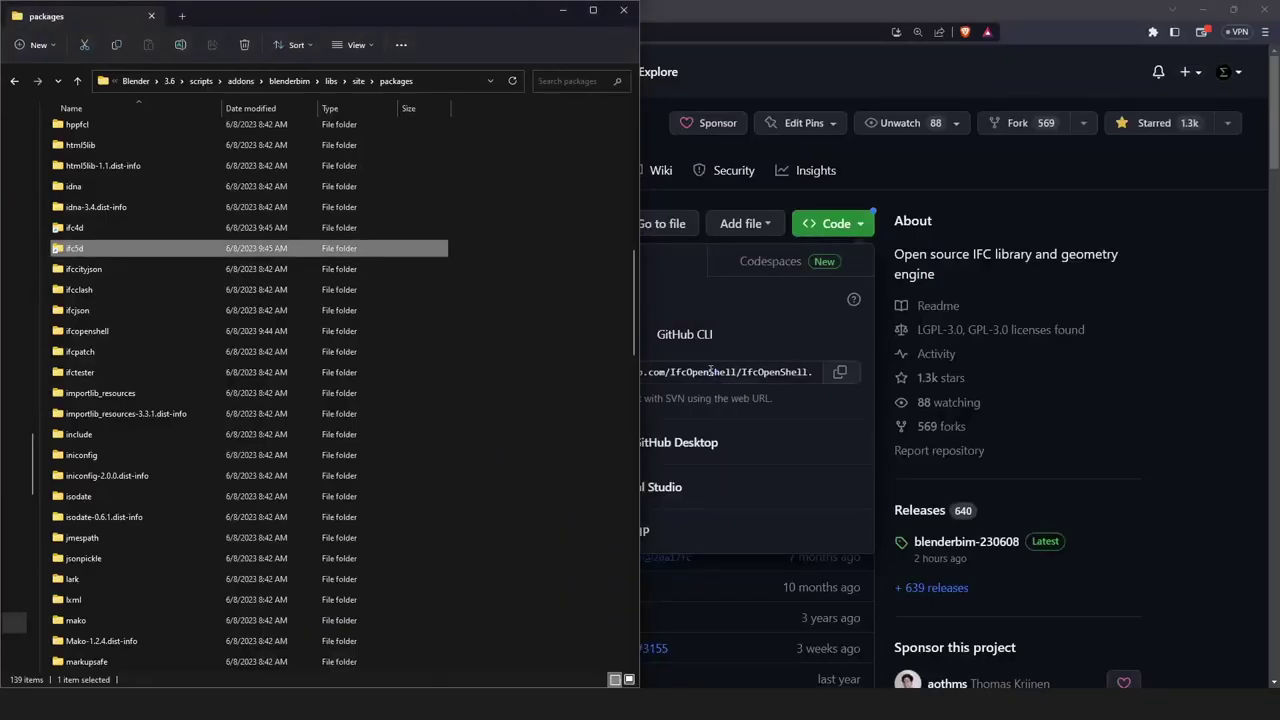
left_click(771, 715)
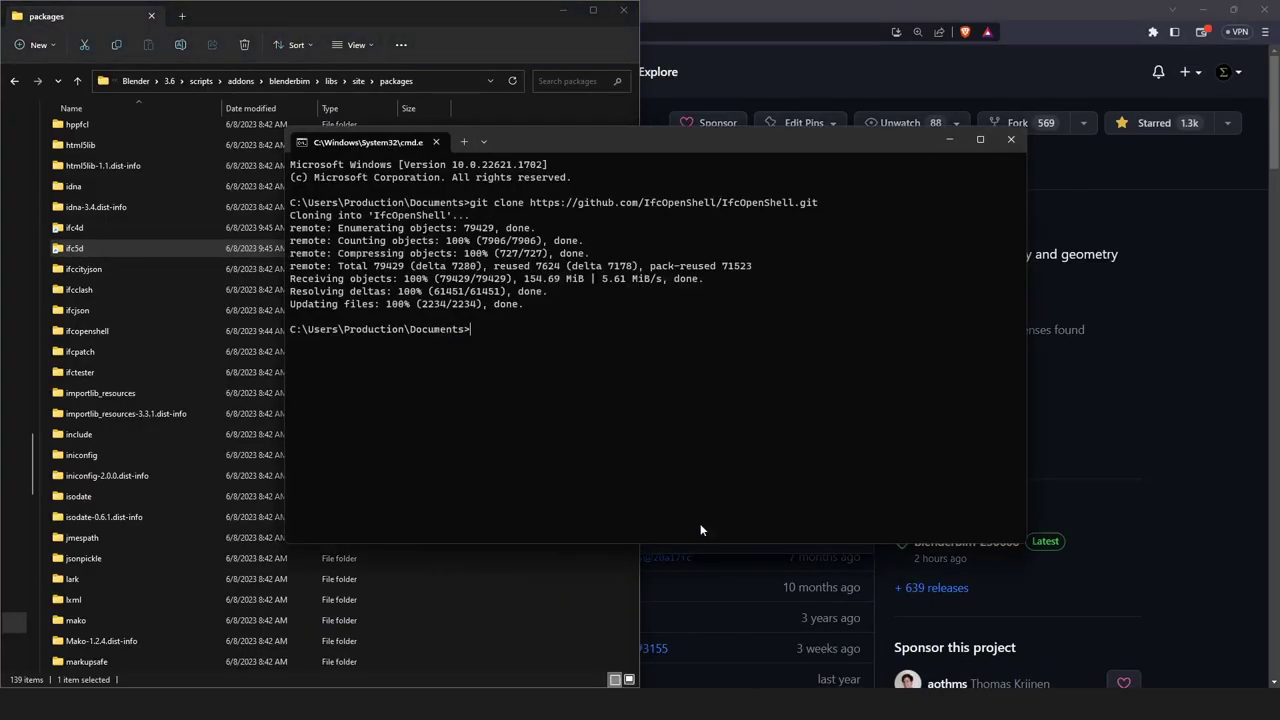
left_click(1011, 139)
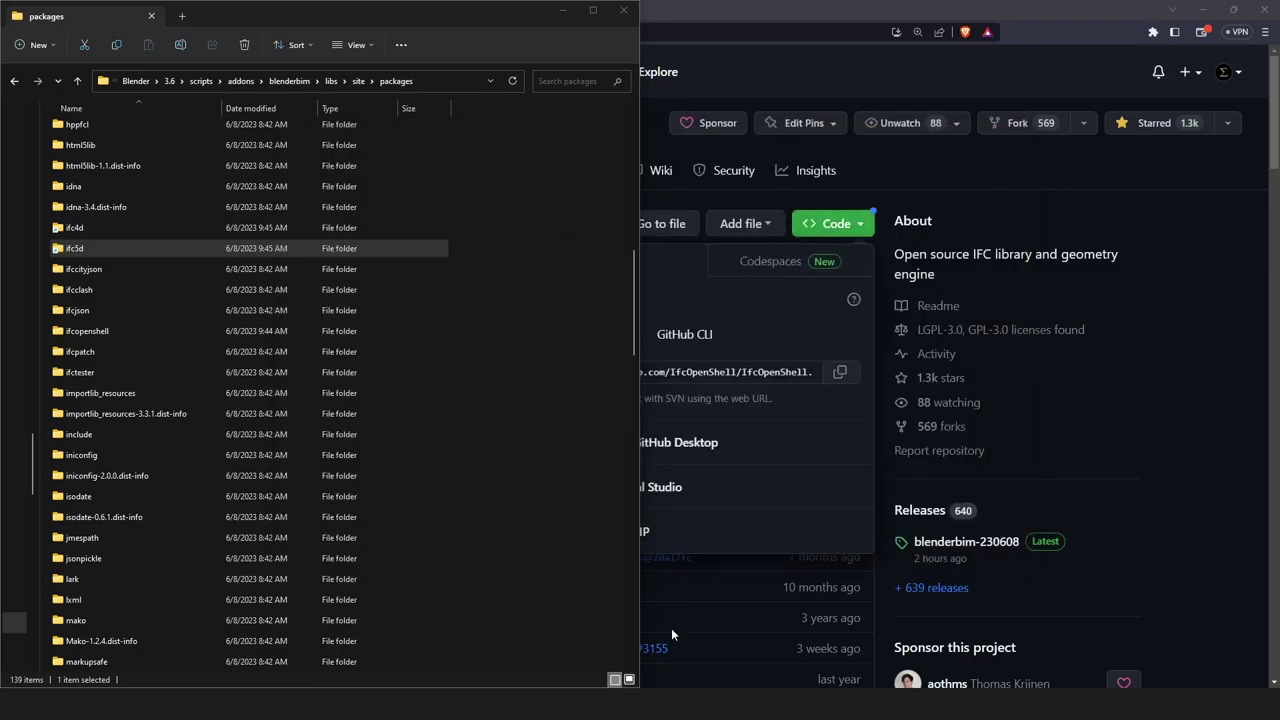
double_click(478, 12)
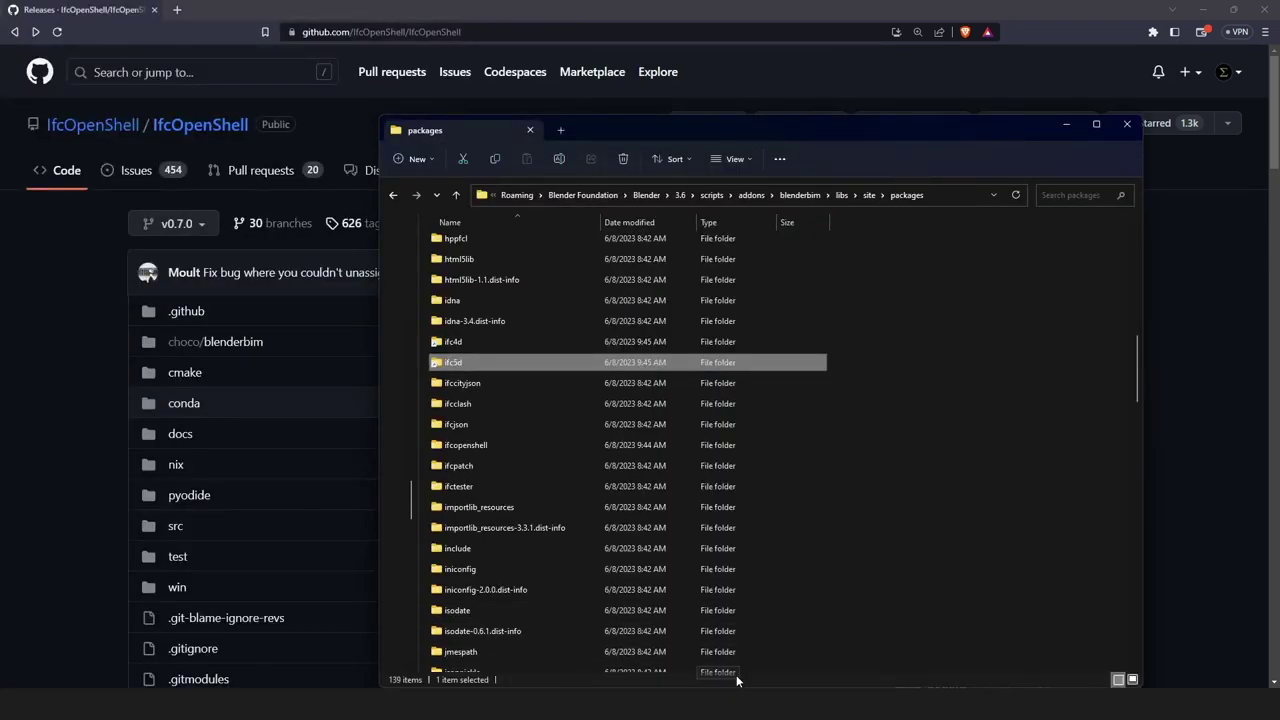
double_click(1028, 134)
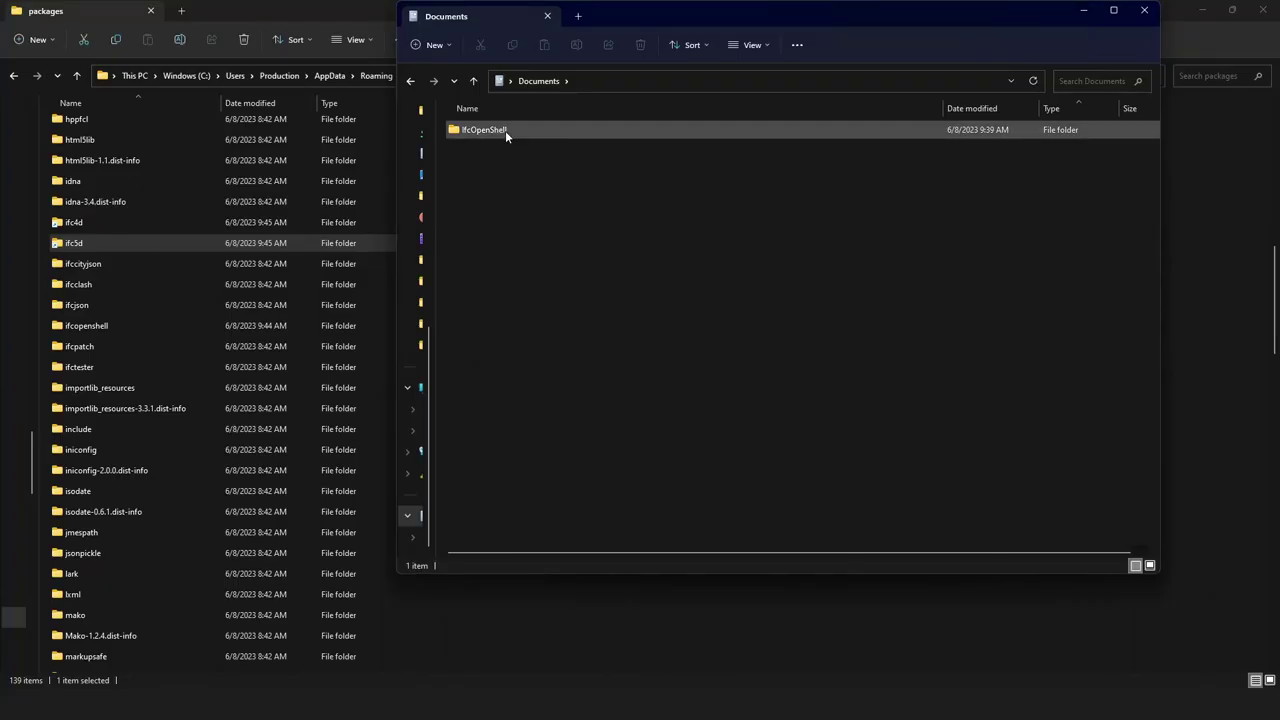
double_click(505, 130)
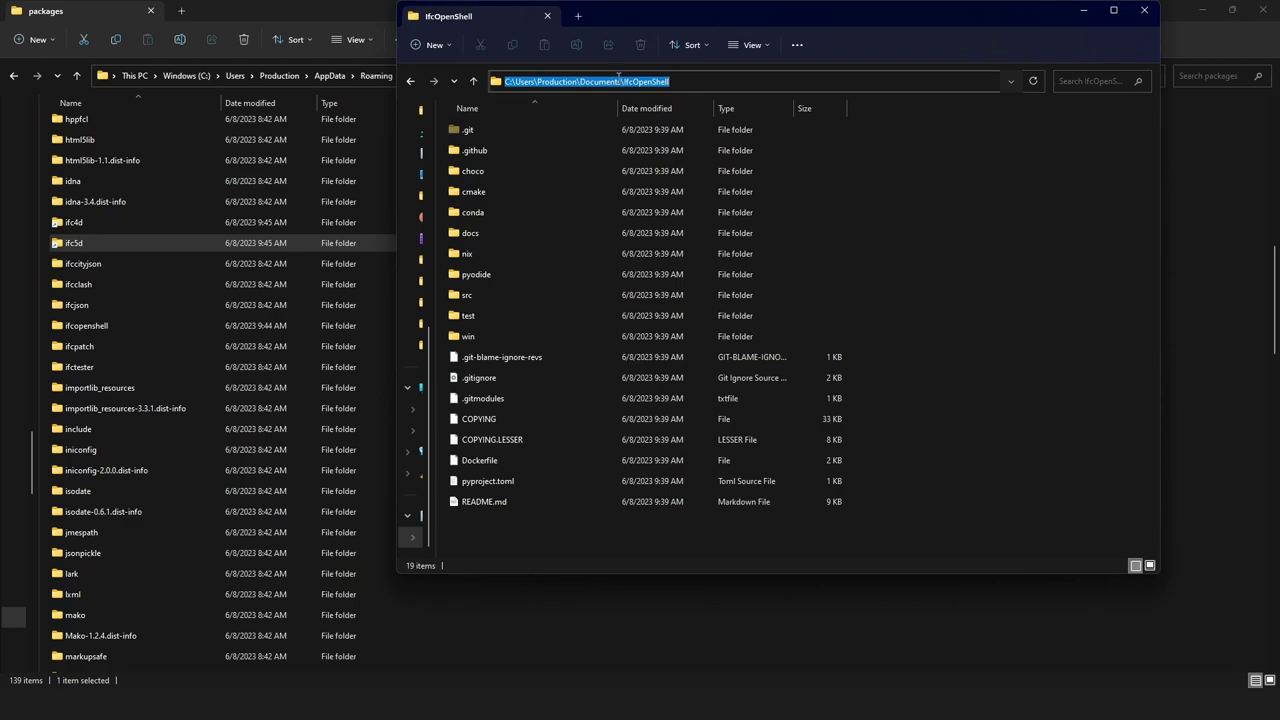
Step: Run git pull in the clone, which reports Already up to date
type("cmd")
key("Return")
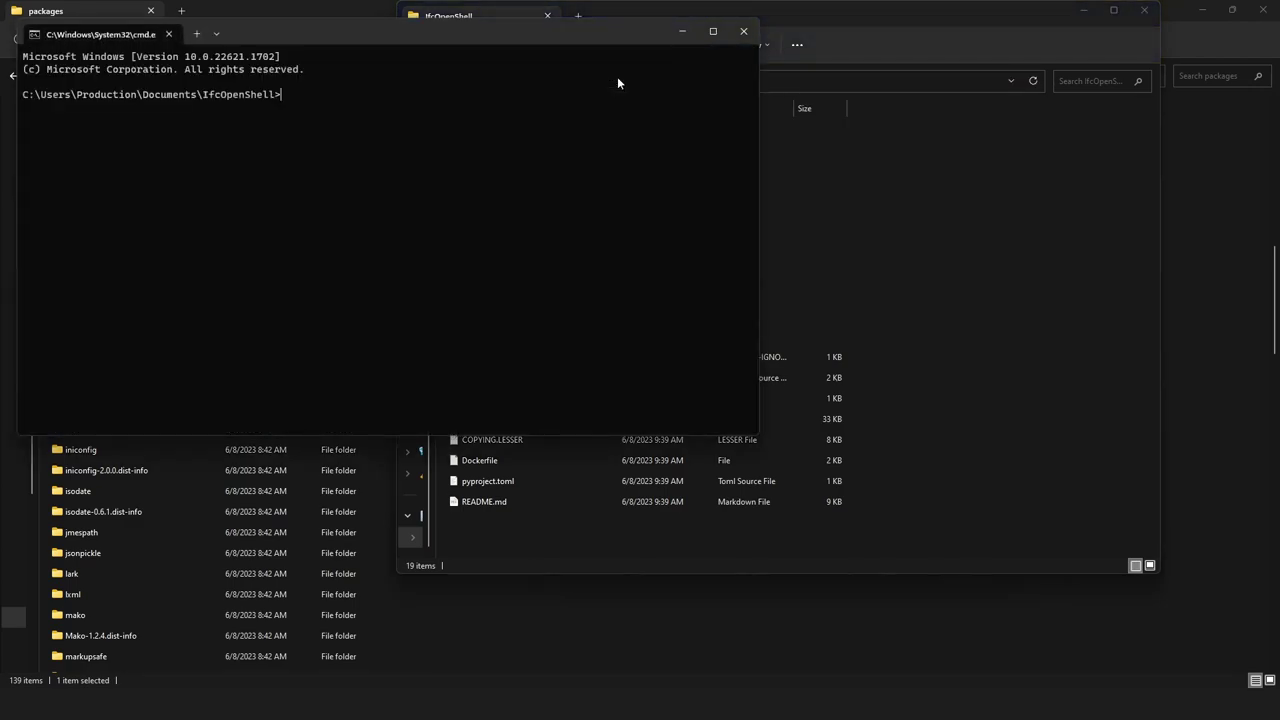
type("git pull")
key("Return")
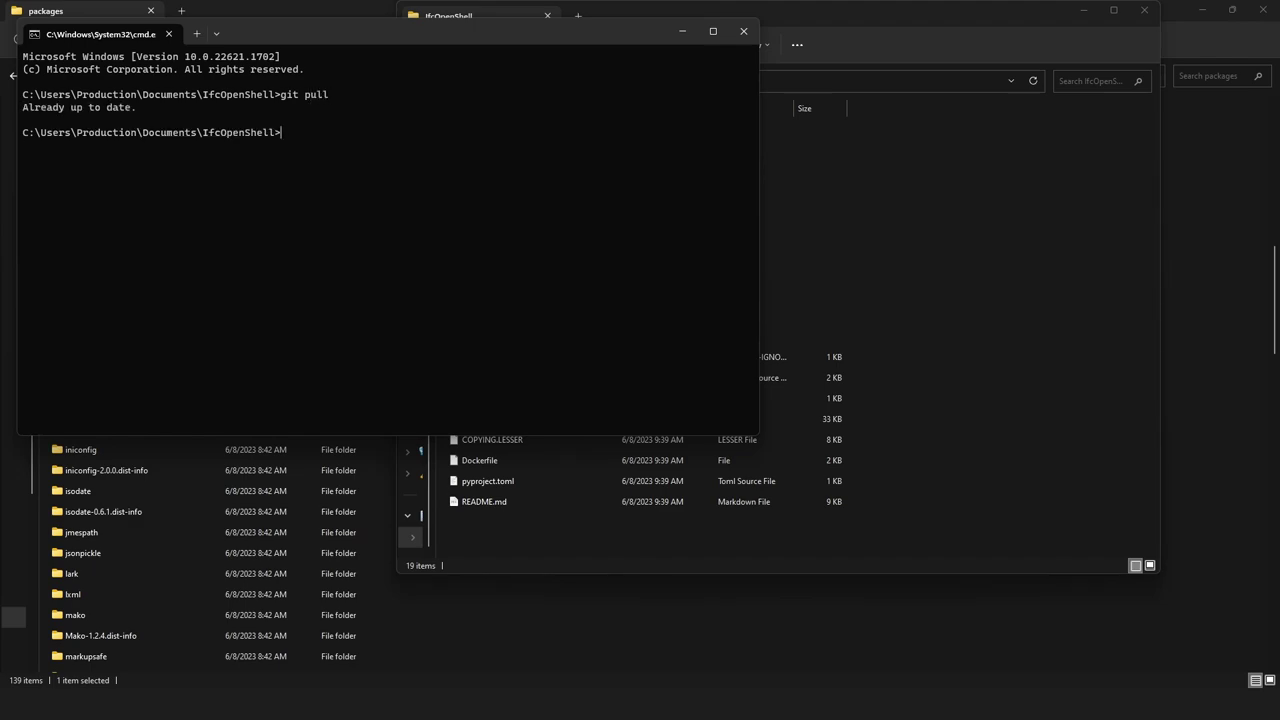
left_click_drag(400, 32, 440, 90)
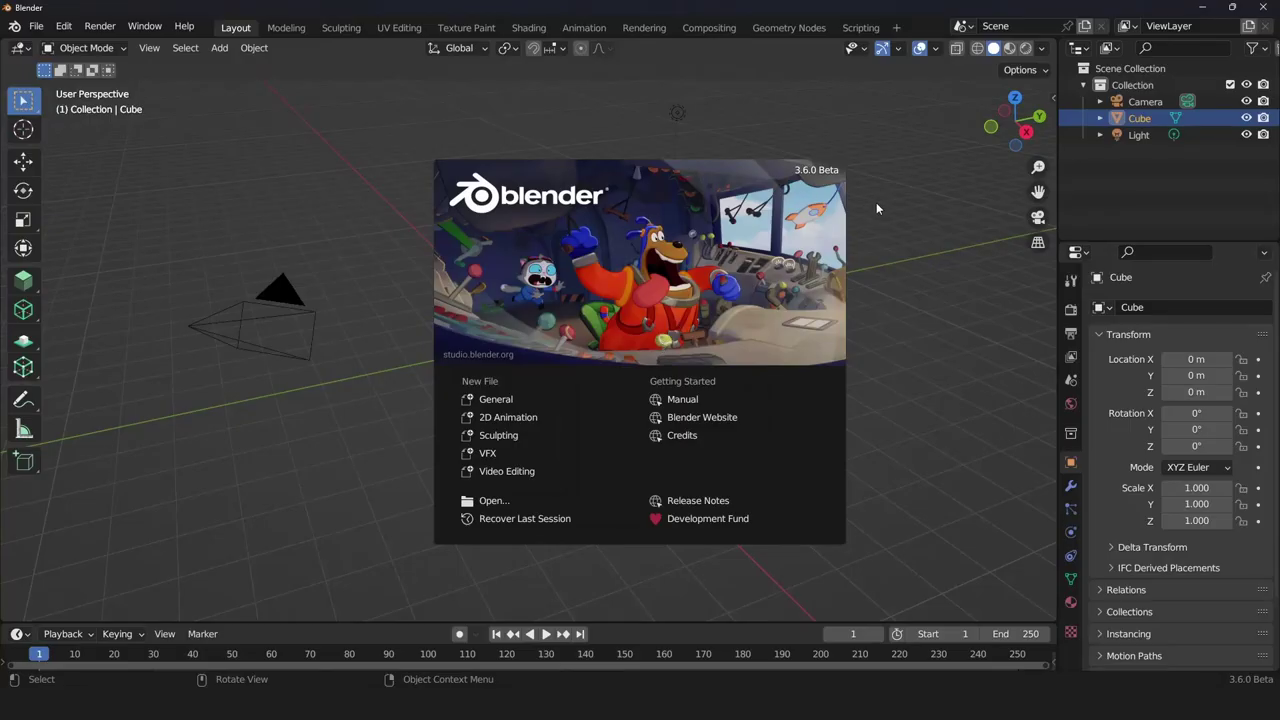
Step: In the restarted Blender, show BlenderBIM's IFC Project Info in Scene properties
left_click(880, 209)
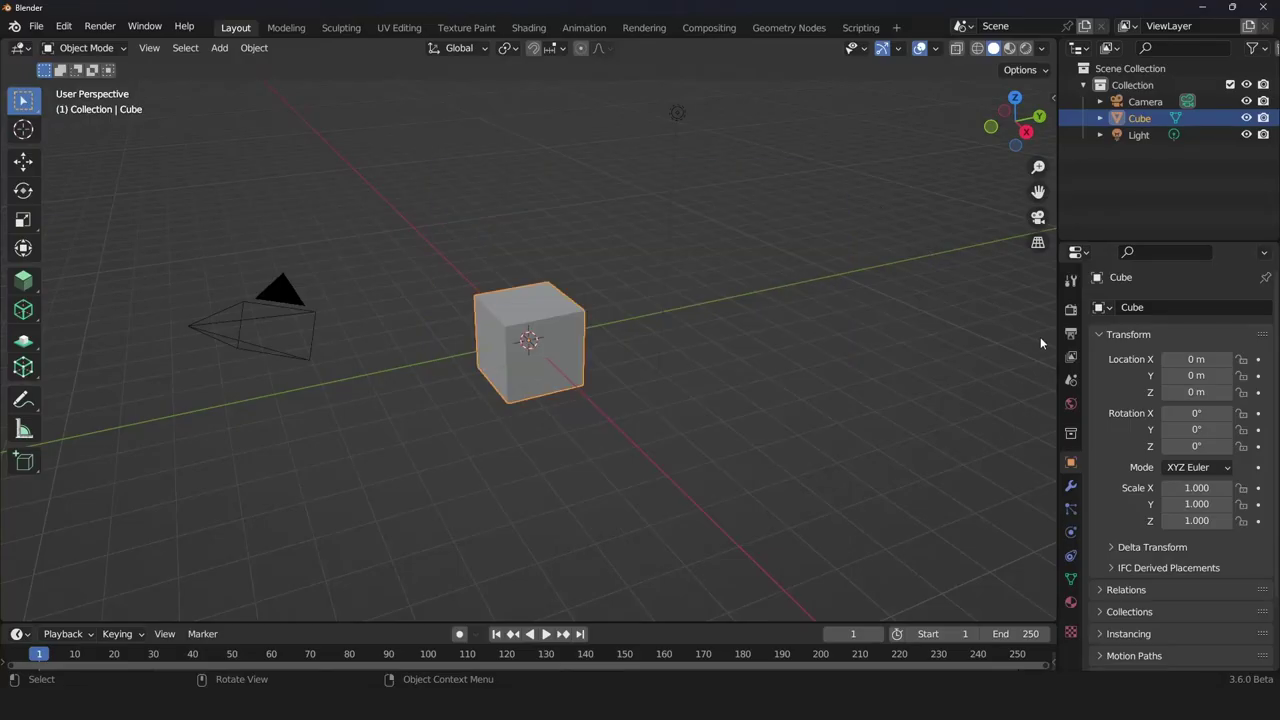
left_click(1070, 380)
left_click_drag(1060, 380, 920, 385)
scroll(1027, 392, "down", 2)
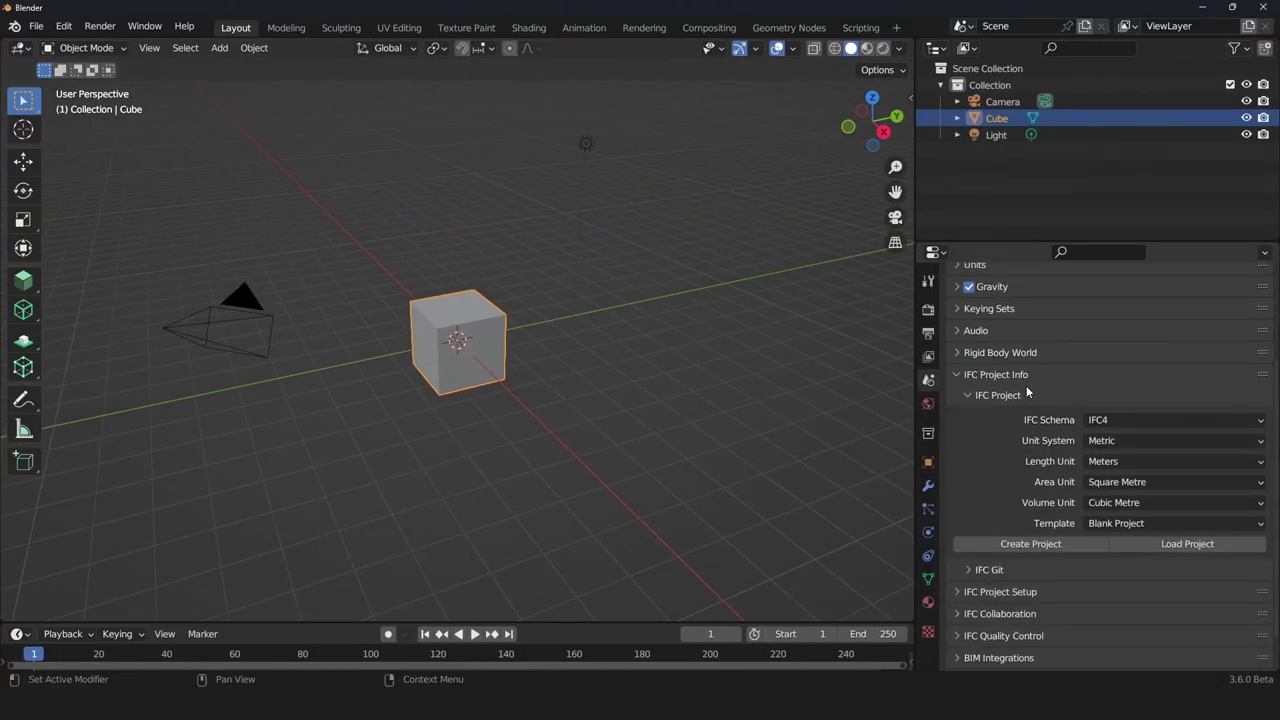